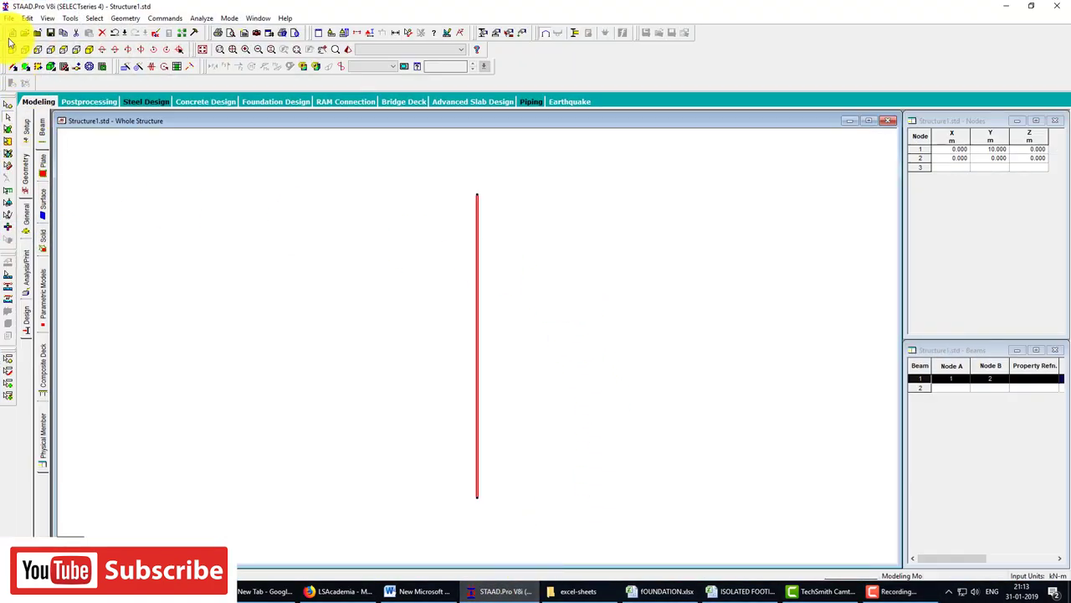
# Step: Start a new space structure file in meters and kN, overwriting the existing one
pyautogui.click(11, 33)
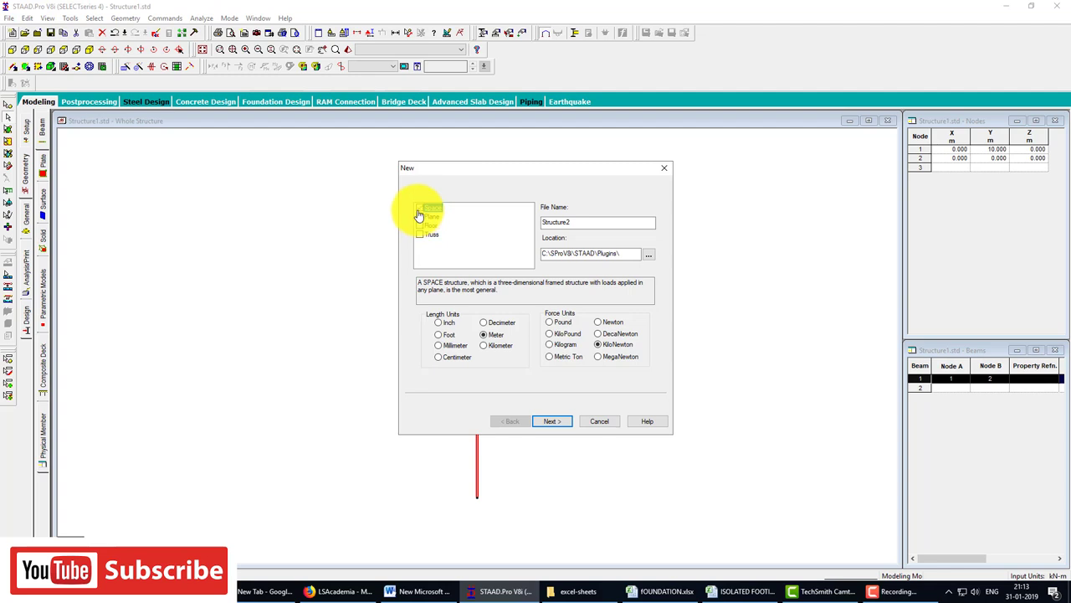
pyautogui.click(551, 422)
pyautogui.click(552, 329)
pyautogui.click(542, 421)
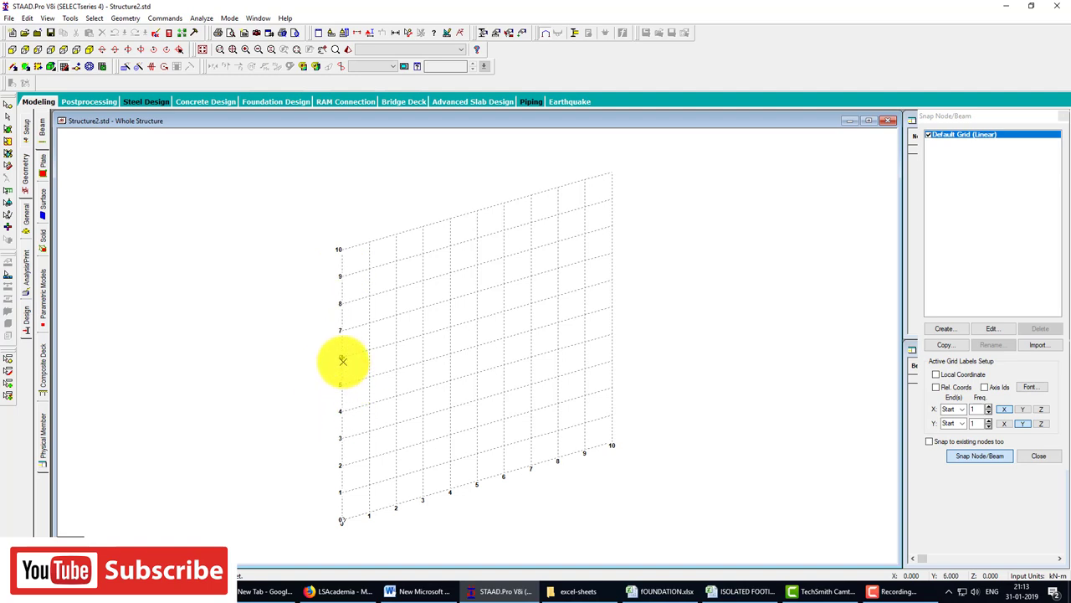
# Step: Draw a 6 m vertical column from node (0,6,0) down to the origin
pyautogui.click(342, 358)
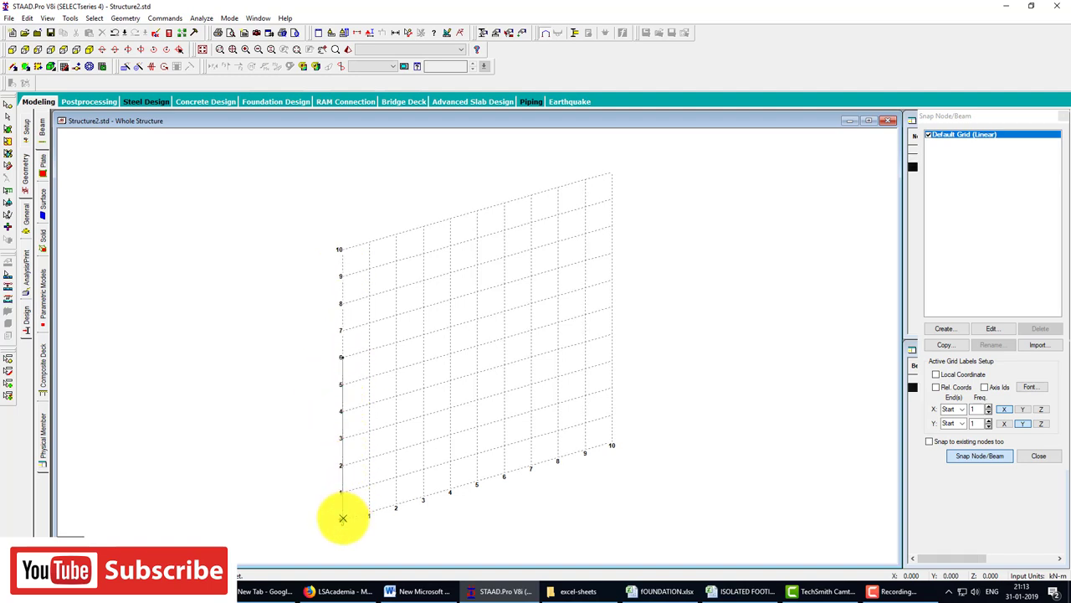
pyautogui.click(342, 518)
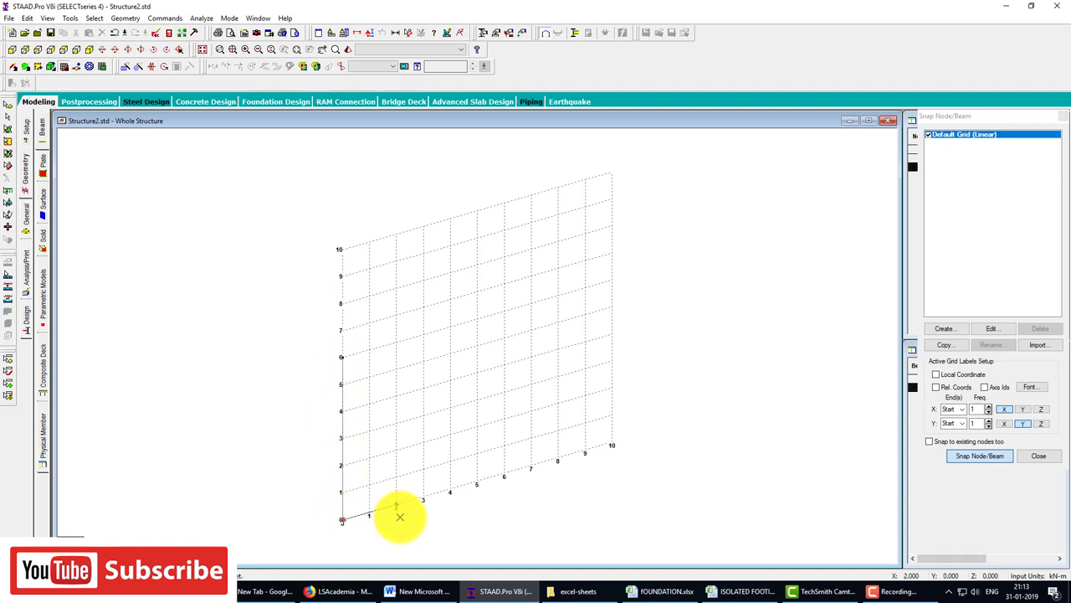
pyautogui.click(1061, 118)
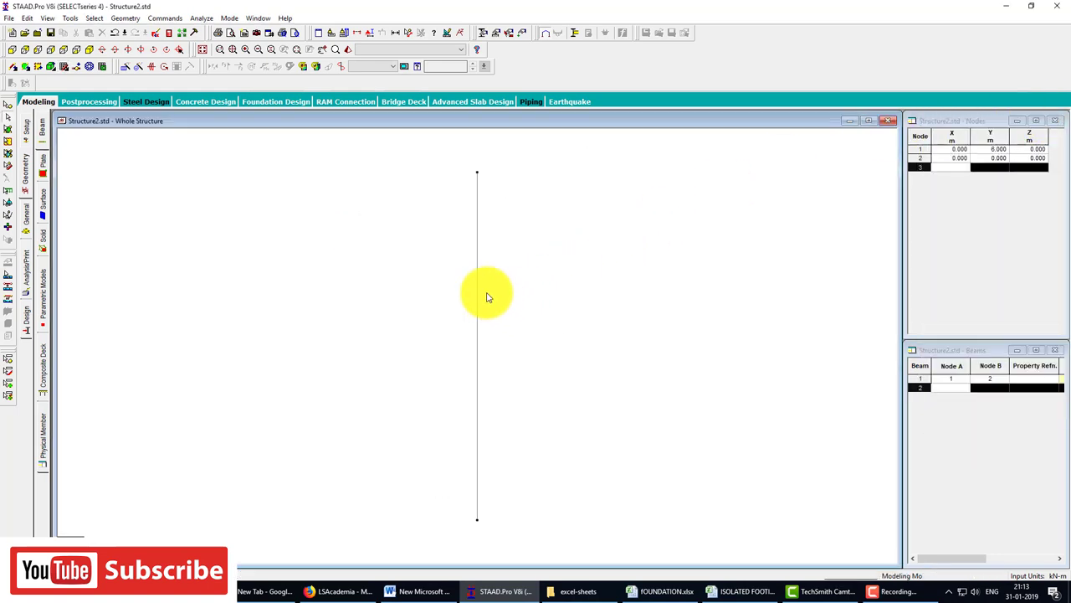
pyautogui.click(23, 219)
# Step: Create a Fixed support S2 and assign it to the column's bottom node 2
pyautogui.click(43, 216)
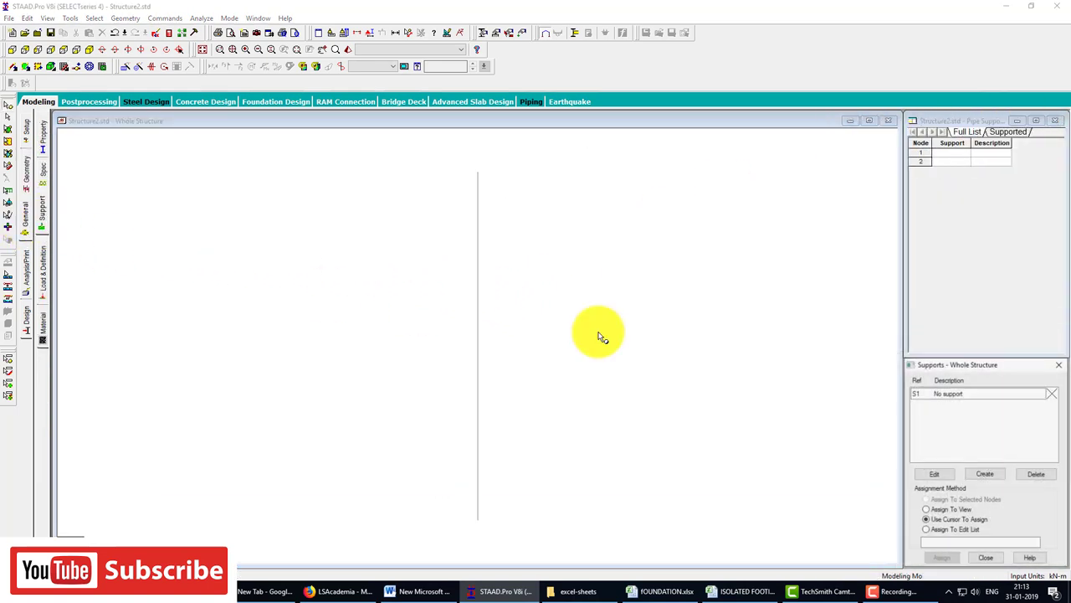
pyautogui.click(983, 474)
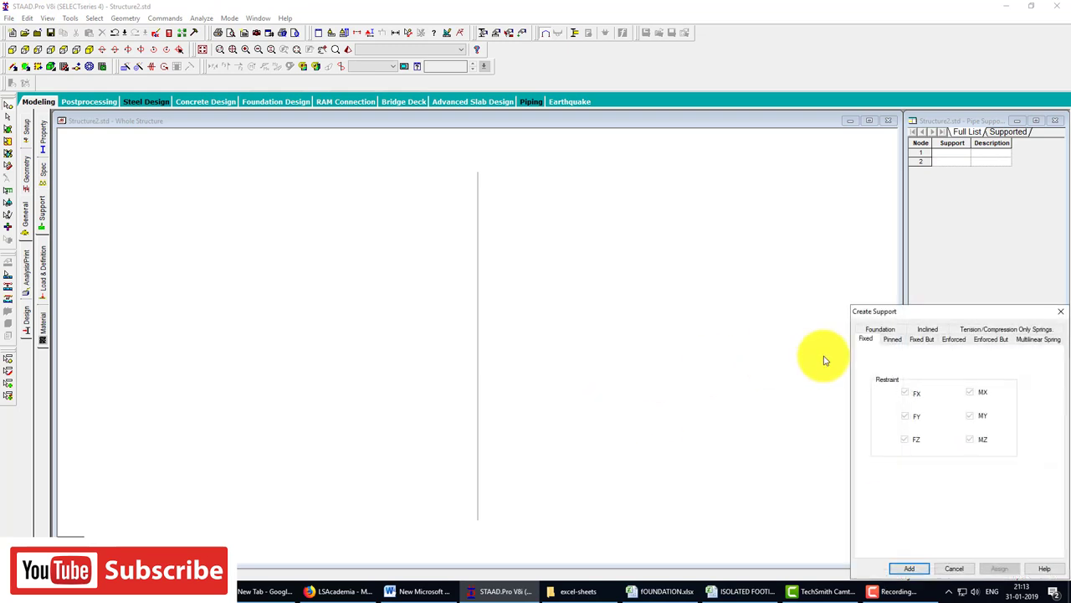
pyautogui.click(912, 565)
pyautogui.click(958, 408)
pyautogui.click(478, 519)
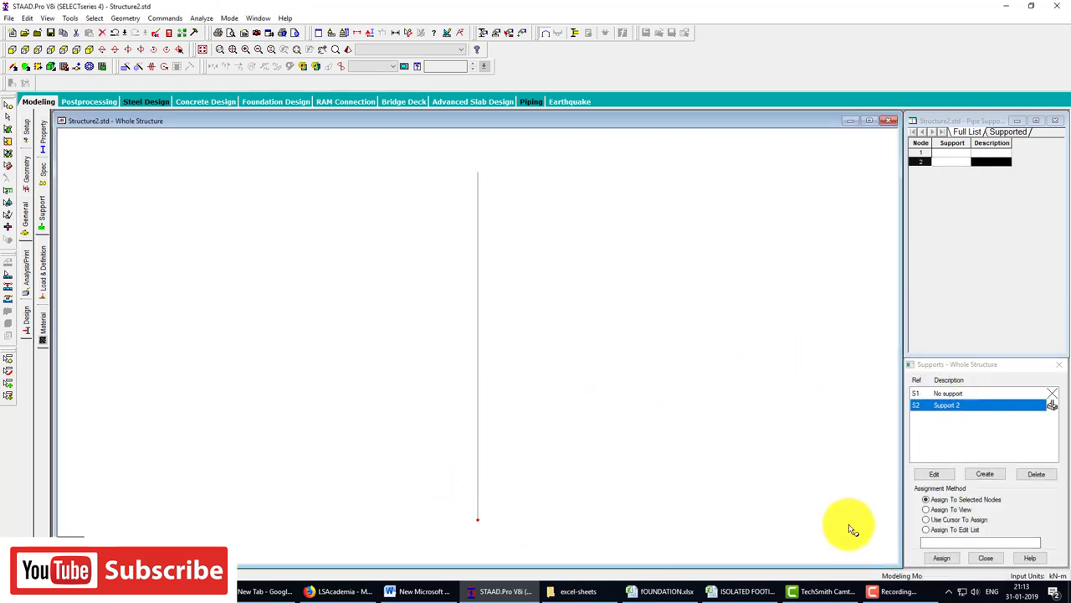
pyautogui.click(942, 558)
pyautogui.click(992, 492)
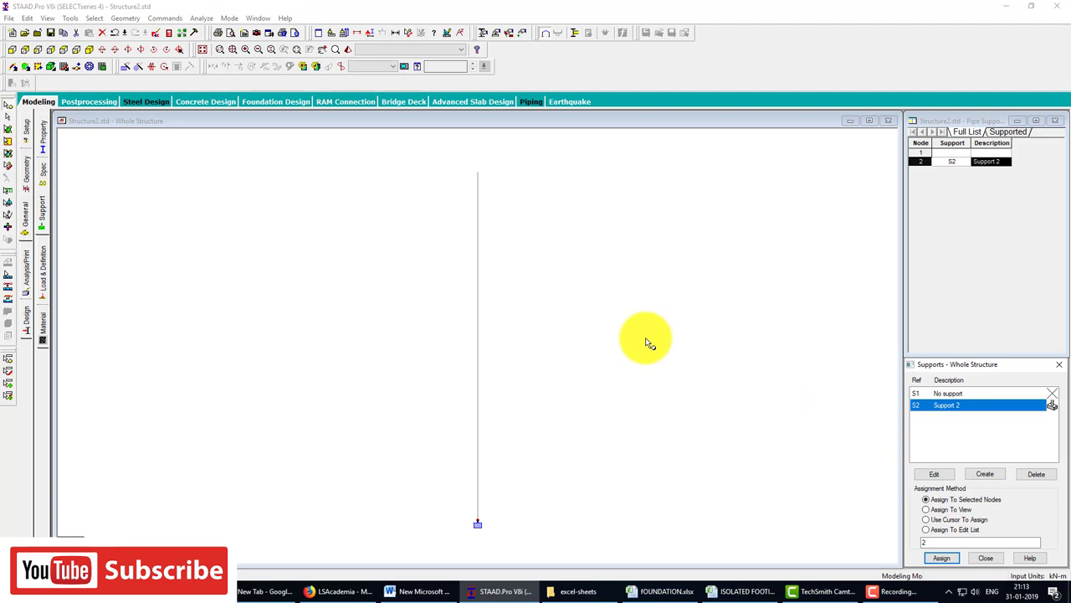
# Step: Define a 0.4 × 0.4 m rectangular concrete section and assign it to the column
pyautogui.click(47, 140)
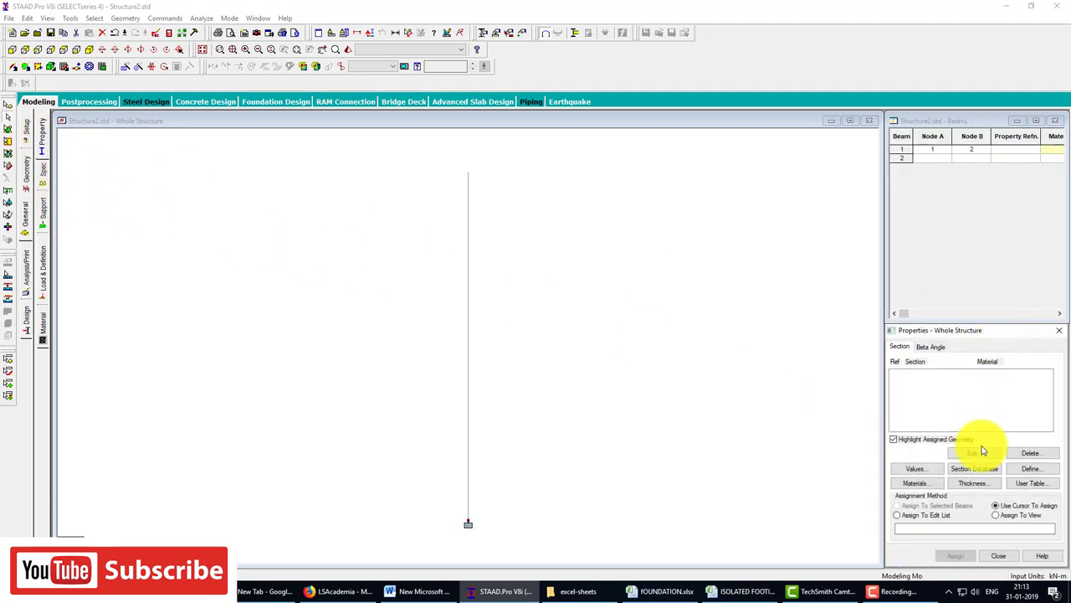
pyautogui.click(1030, 471)
pyautogui.click(377, 208)
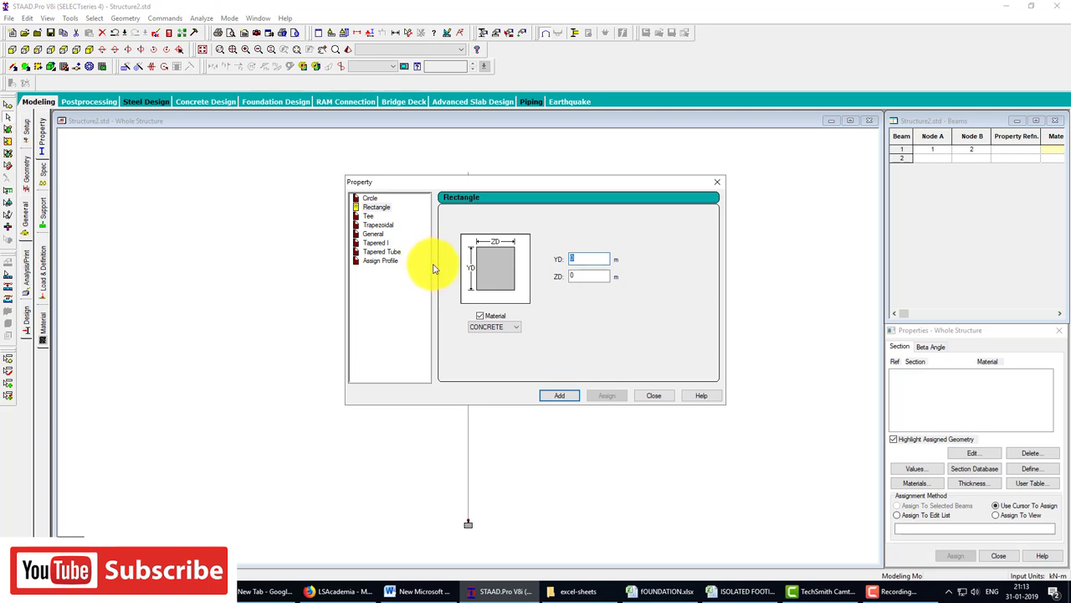
pyautogui.write('.4')
pyautogui.press('Tab')
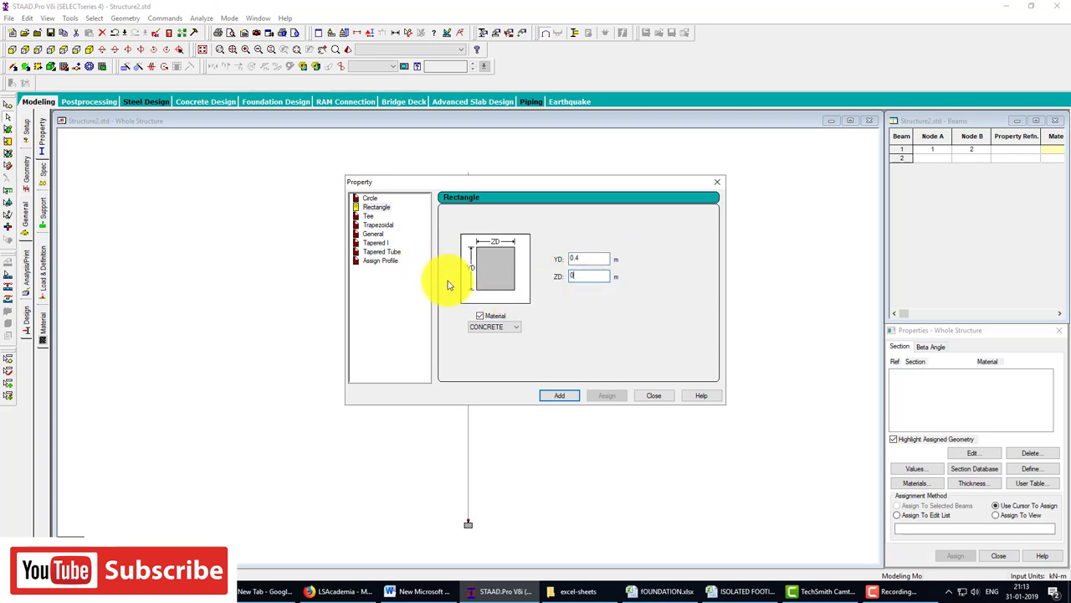
pyautogui.write('.4')
pyautogui.click(559, 396)
pyautogui.click(654, 396)
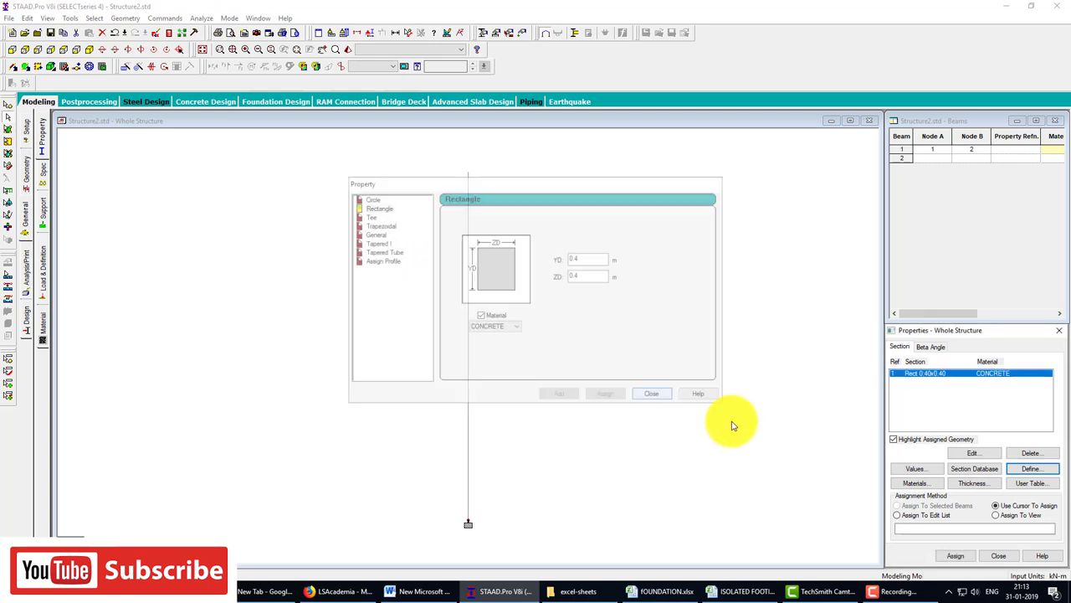
pyautogui.click(955, 555)
pyautogui.click(468, 313)
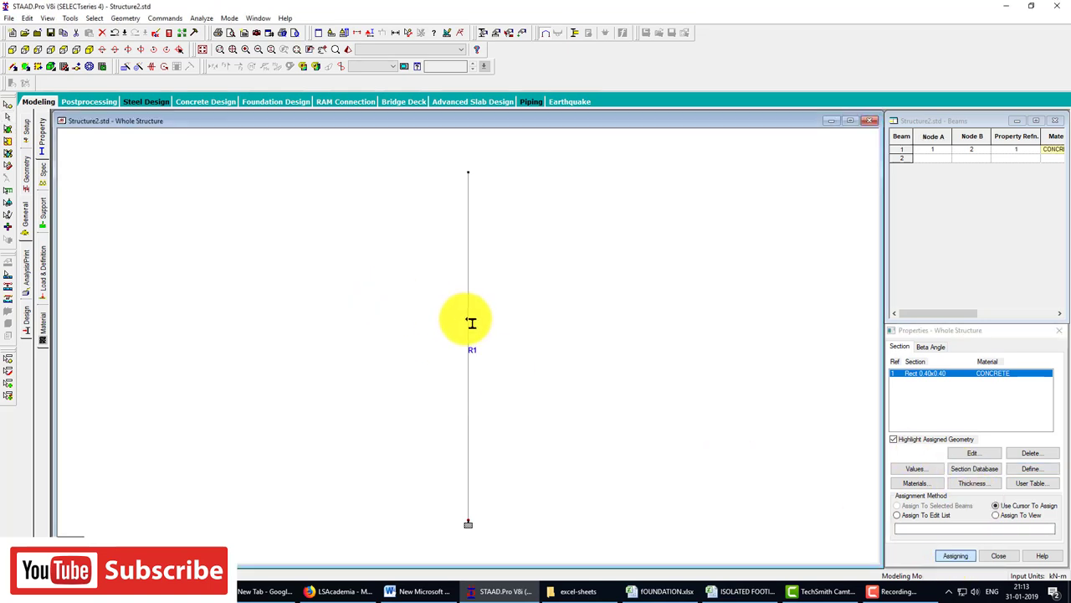
pyautogui.click(43, 265)
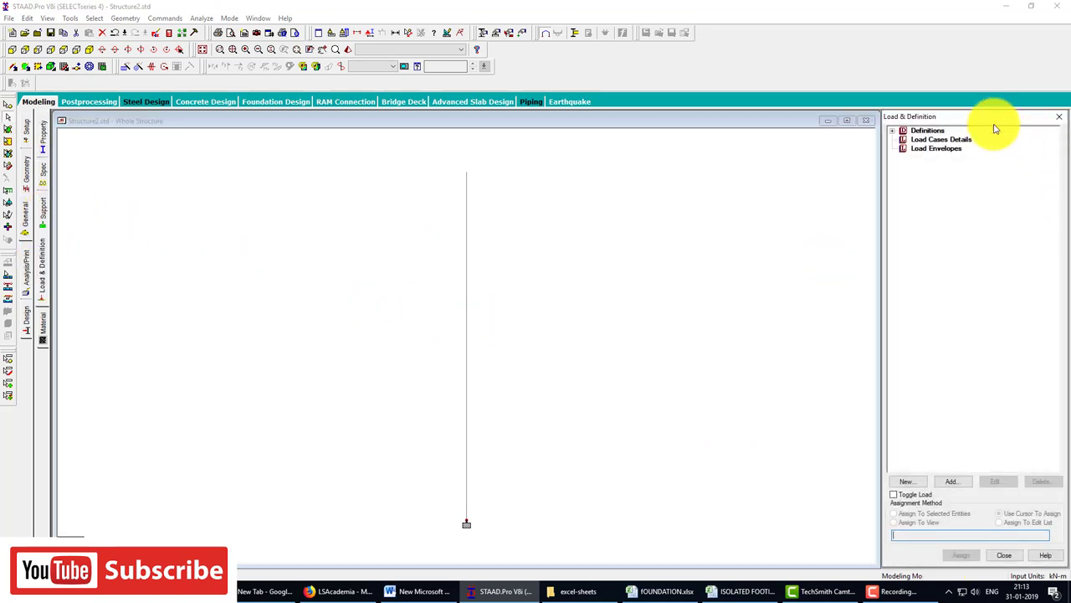
# Step: Create a new Dead load case titled dad
pyautogui.click(942, 139)
pyautogui.click(951, 481)
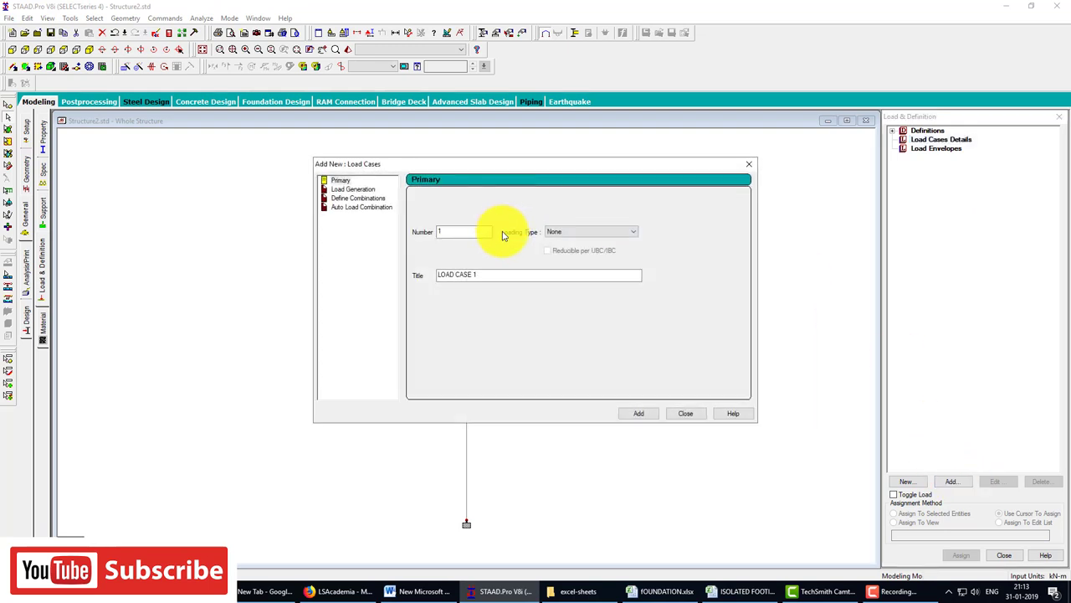
pyautogui.click(572, 233)
pyautogui.click(584, 242)
pyautogui.moveTo(481, 274); pyautogui.dragTo(426, 273)
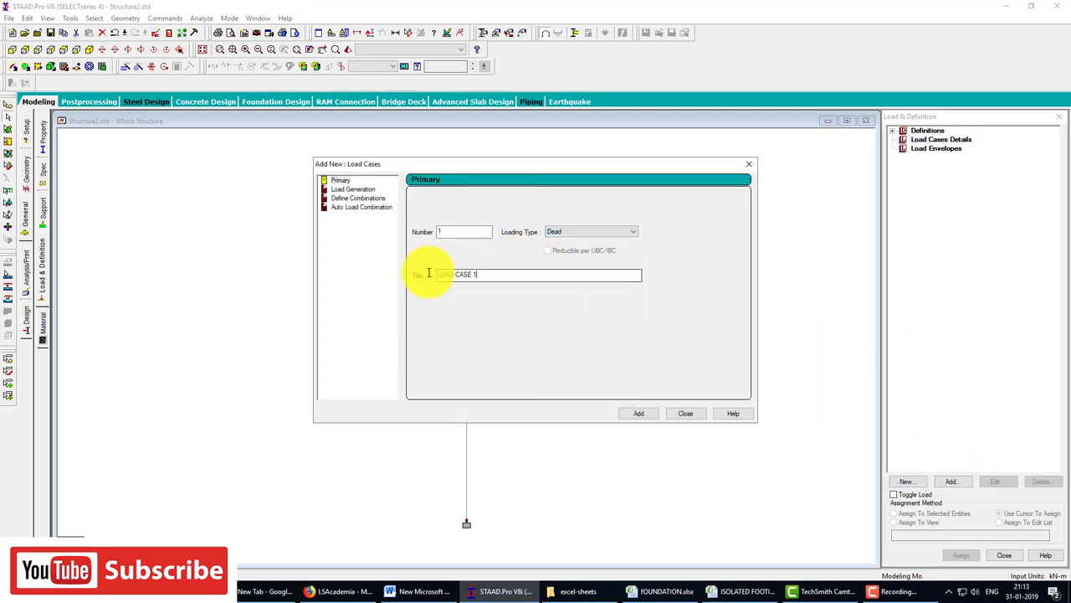
pyautogui.write('dad')
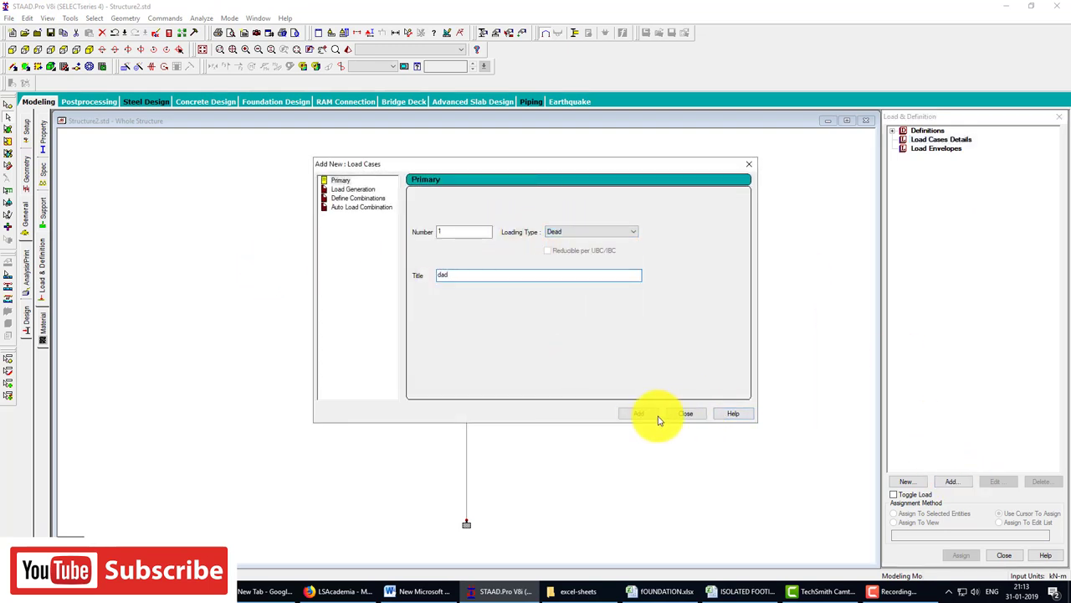
pyautogui.click(639, 413)
pyautogui.click(685, 413)
# Step: Add a Y-direction self-weight and a 50 kN Fy nodal load to load case dad
pyautogui.click(931, 149)
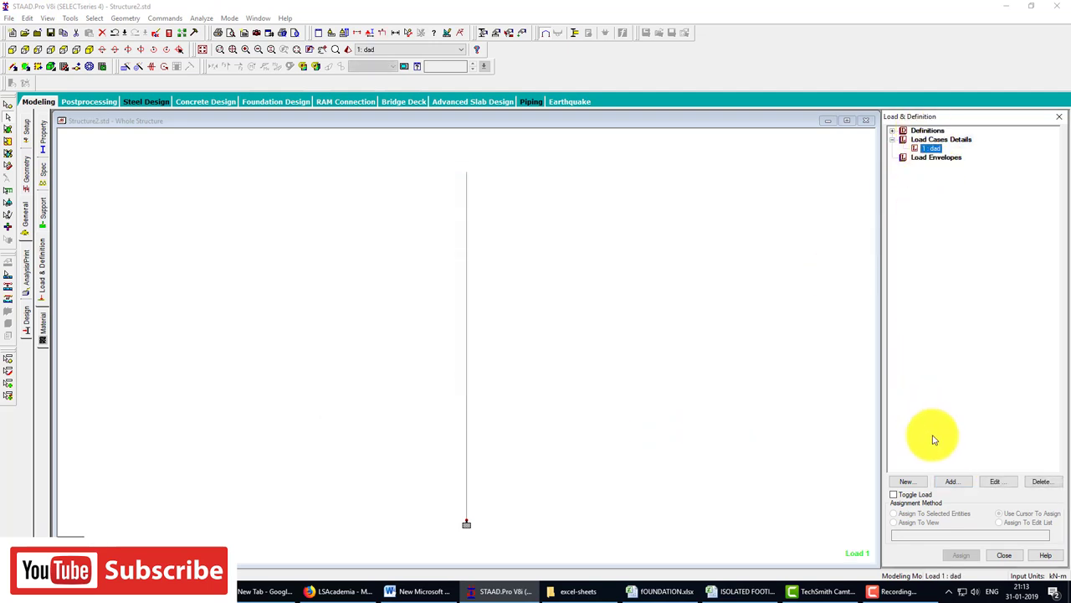
pyautogui.click(952, 481)
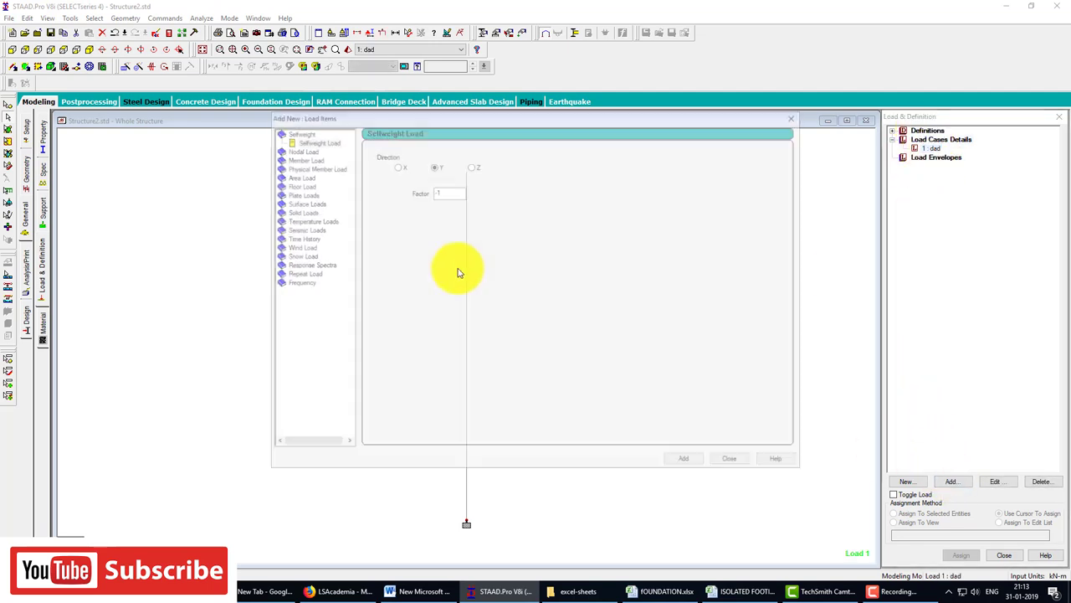
pyautogui.click(688, 462)
pyautogui.click(293, 148)
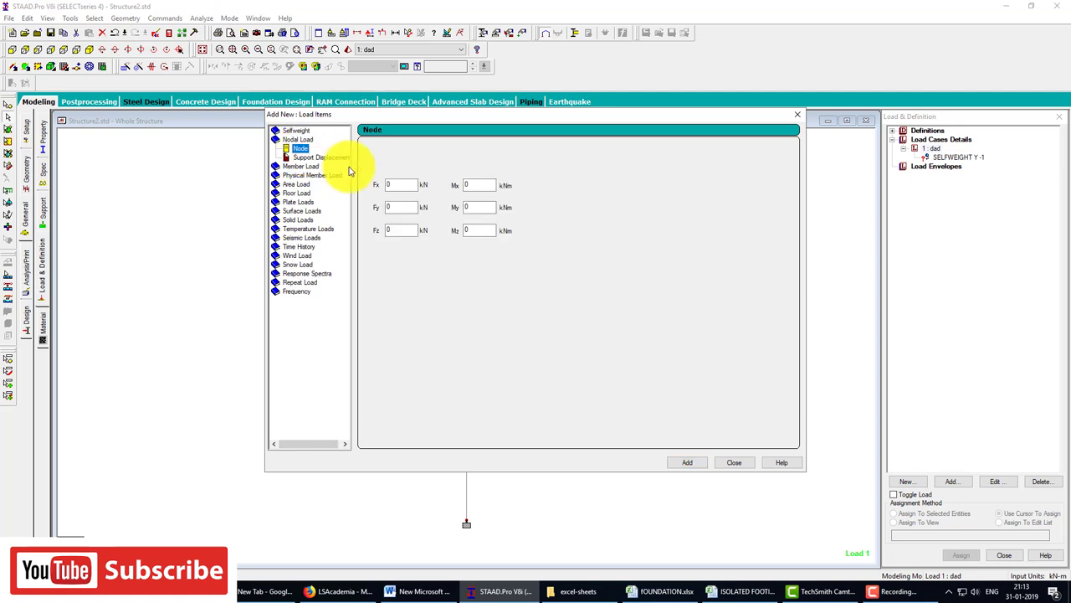
pyautogui.doubleClick(398, 210)
pyautogui.write('50')
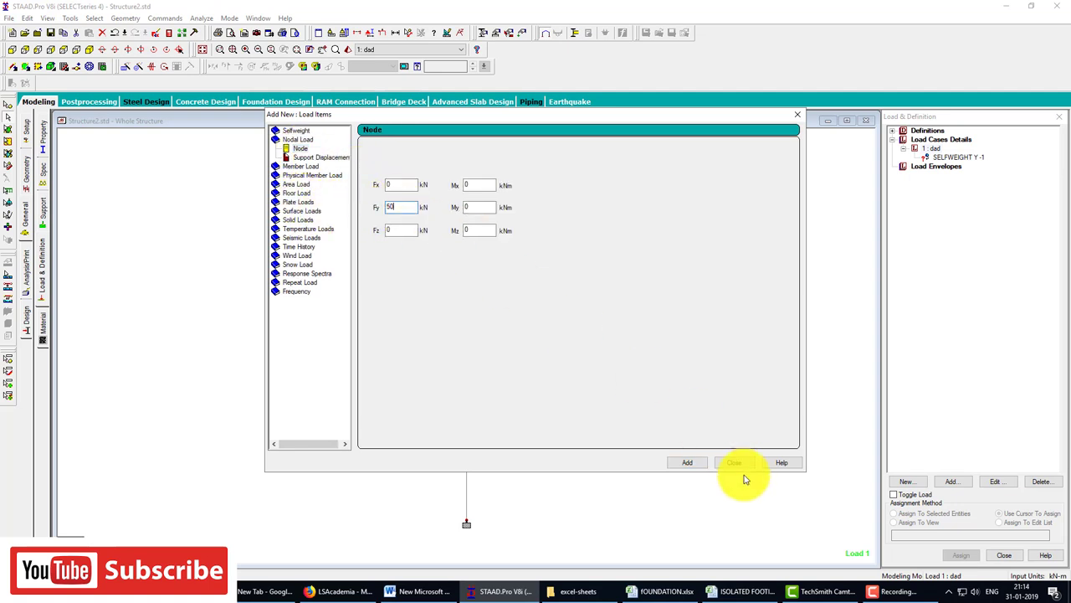
pyautogui.click(694, 464)
pyautogui.click(730, 465)
# Step: Assign the self-weight load to the column member
pyautogui.click(945, 157)
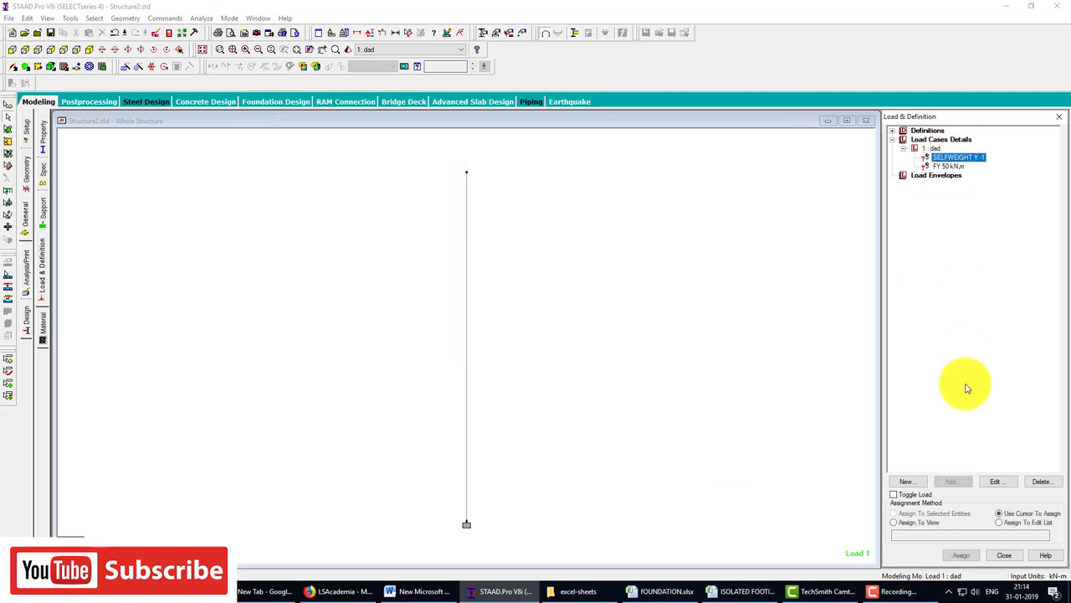
pyautogui.click(931, 524)
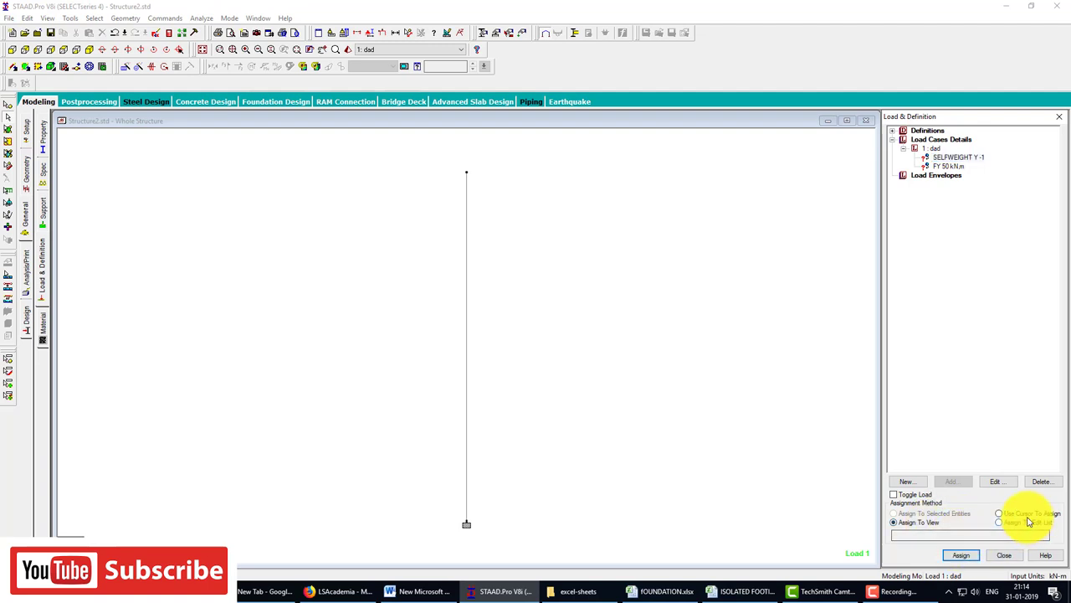
pyautogui.click(1028, 516)
pyautogui.click(960, 555)
pyautogui.click(467, 175)
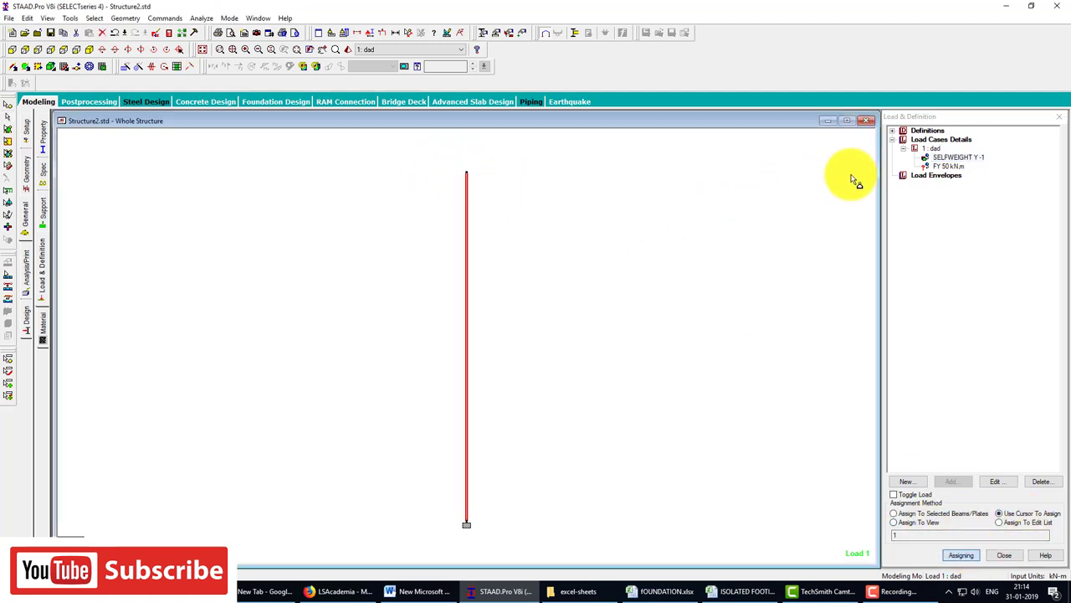
# Step: Assign the nodal load to the top node and change its Fy to -50
pyautogui.click(949, 165)
pyautogui.click(468, 177)
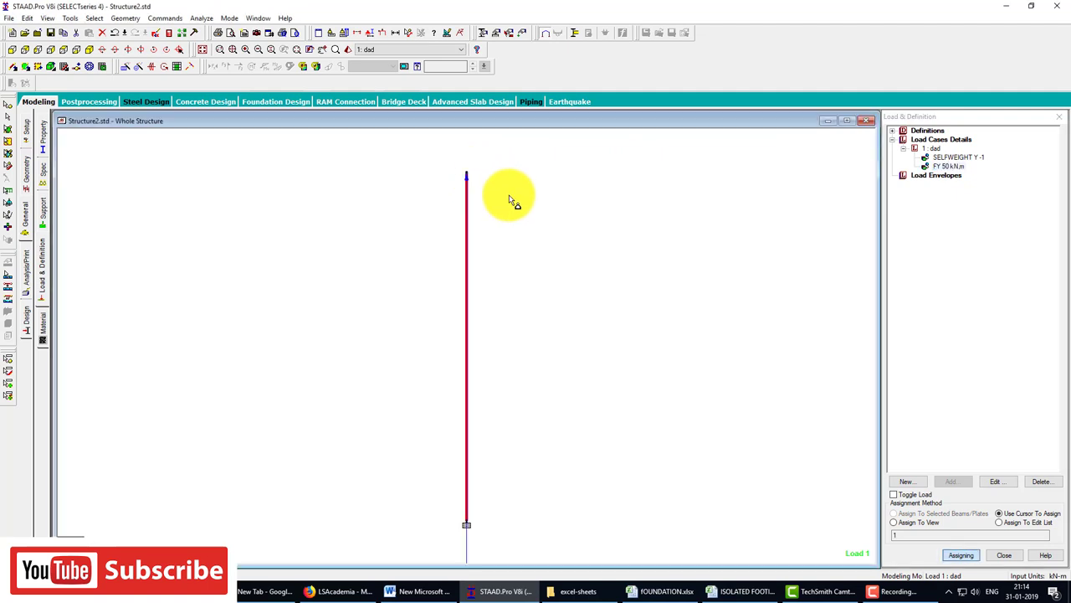
pyautogui.click(946, 167)
pyautogui.doubleClick(946, 167)
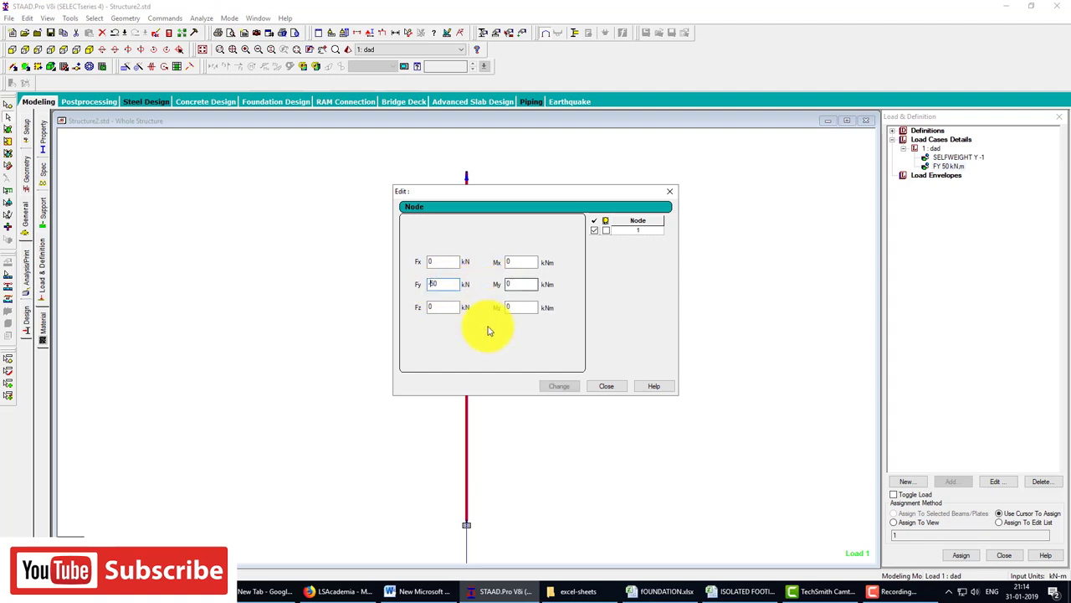
pyautogui.write('-50')
pyautogui.click(606, 386)
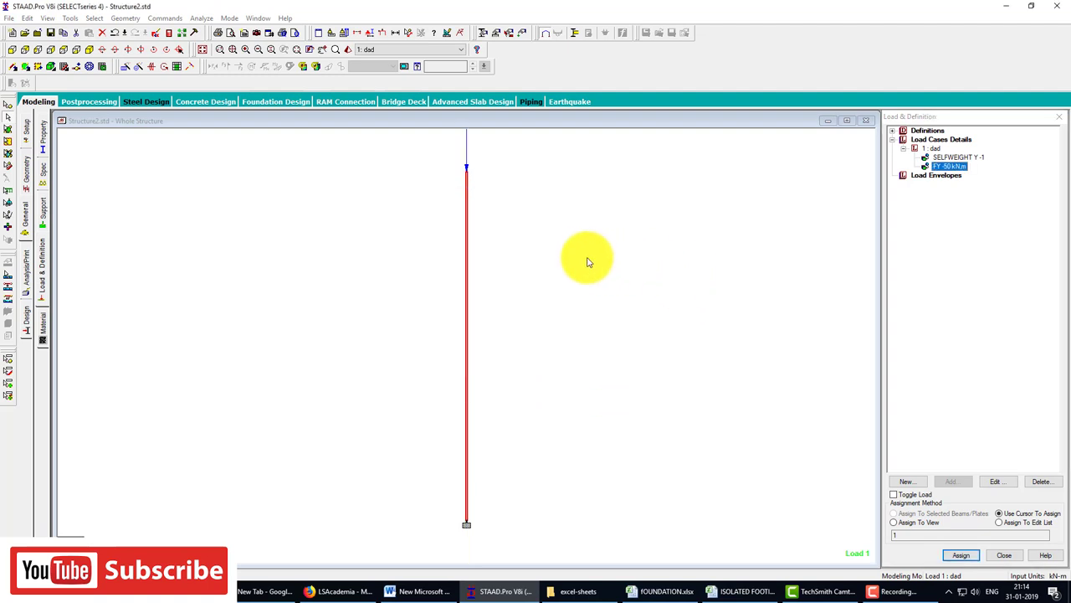
pyautogui.click(559, 245)
# Step: Add a PERFORM ANALYSIS PRINT ALL command to the model
pyautogui.click(29, 269)
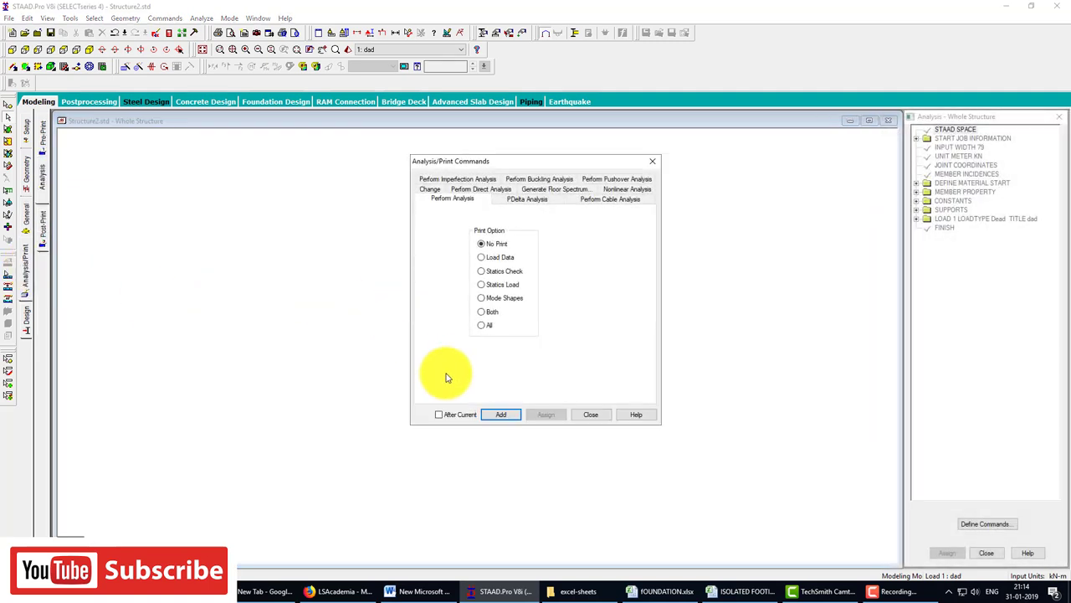
pyautogui.click(481, 325)
pyautogui.click(500, 415)
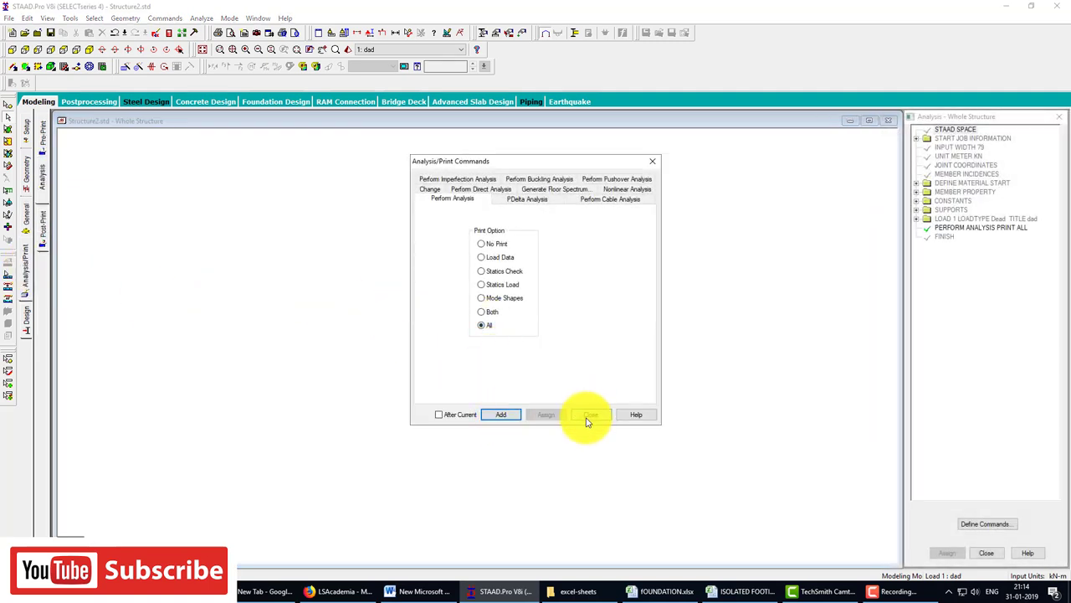
pyautogui.click(588, 416)
# Step: Save the structure and run the analysis, staying in modelling mode afterwards
pyautogui.click(234, 36)
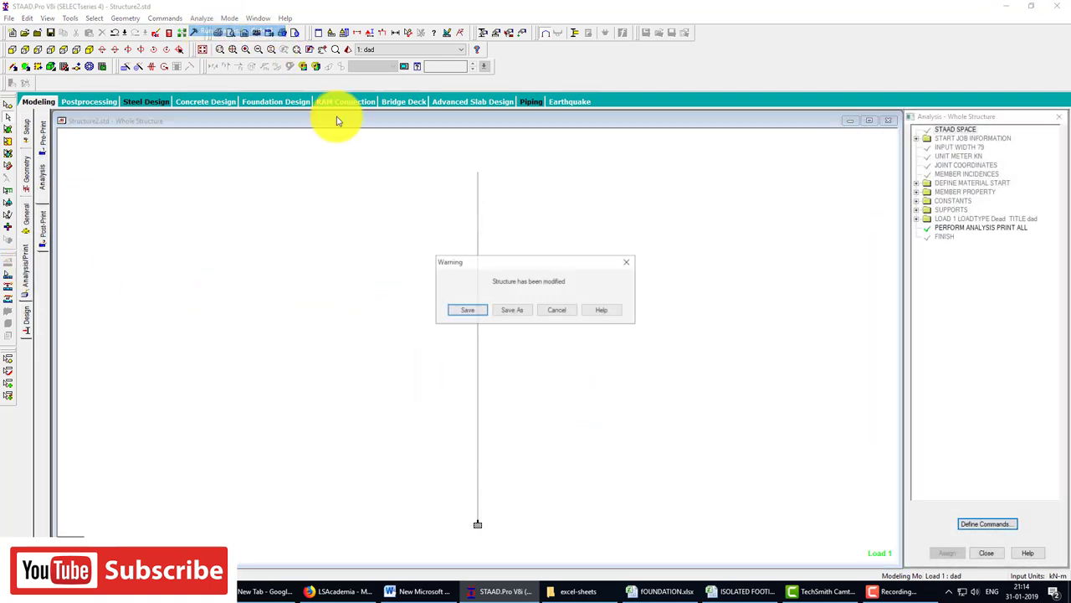
pyautogui.click(467, 311)
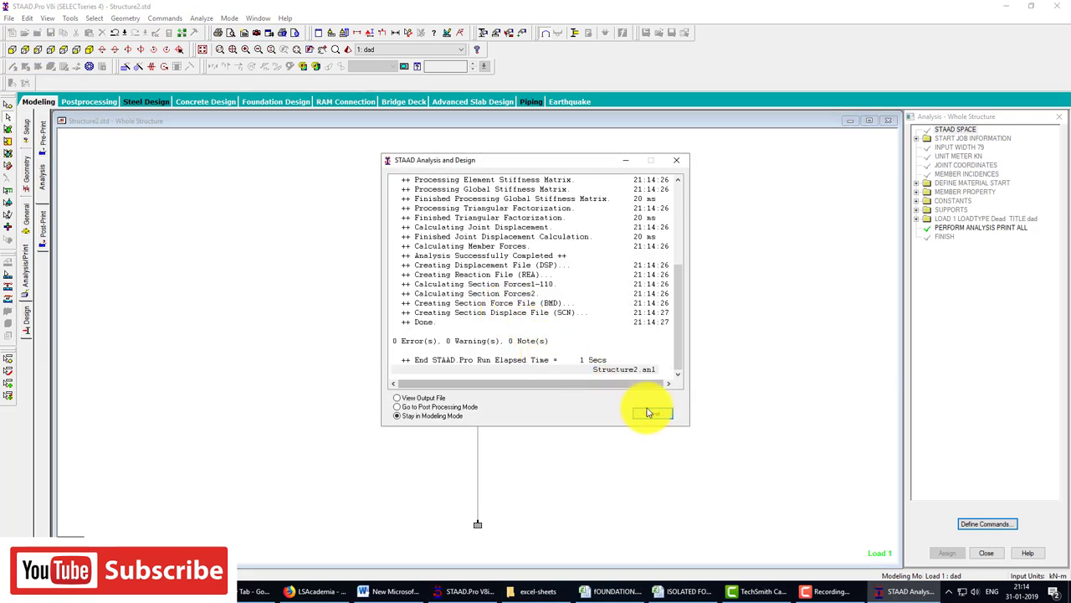
pyautogui.click(651, 412)
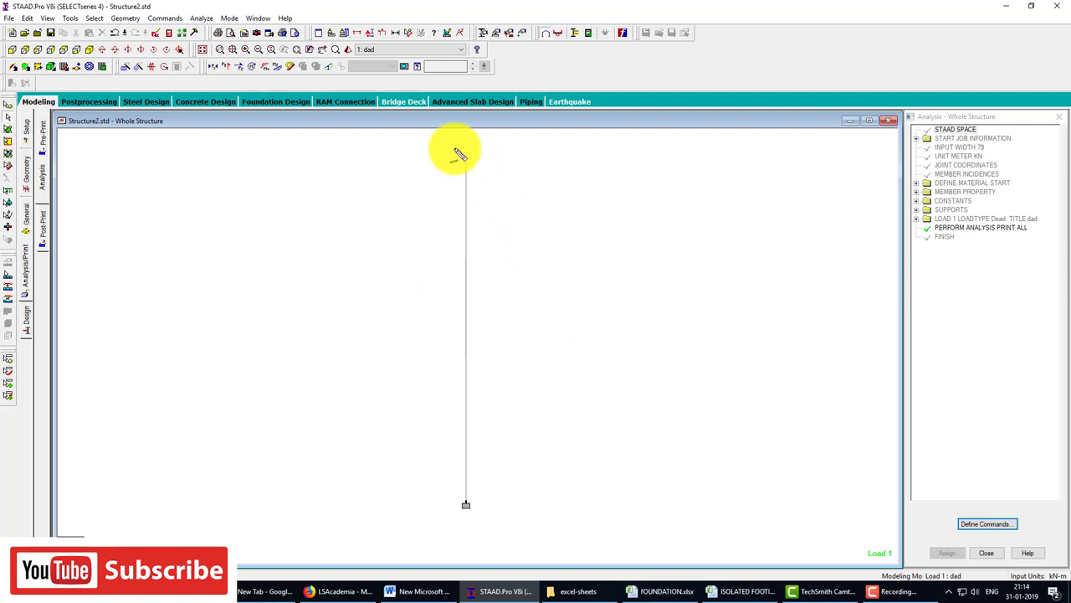
# Step: Sketch the footing, reinforcement, soil and column load with the screen pen, then clear it
pyautogui.moveTo(458, 154)
pyautogui.mouseDown()
pyautogui.moveTo(497, 428)
pyautogui.moveTo(502, 284)
pyautogui.mouseUp()
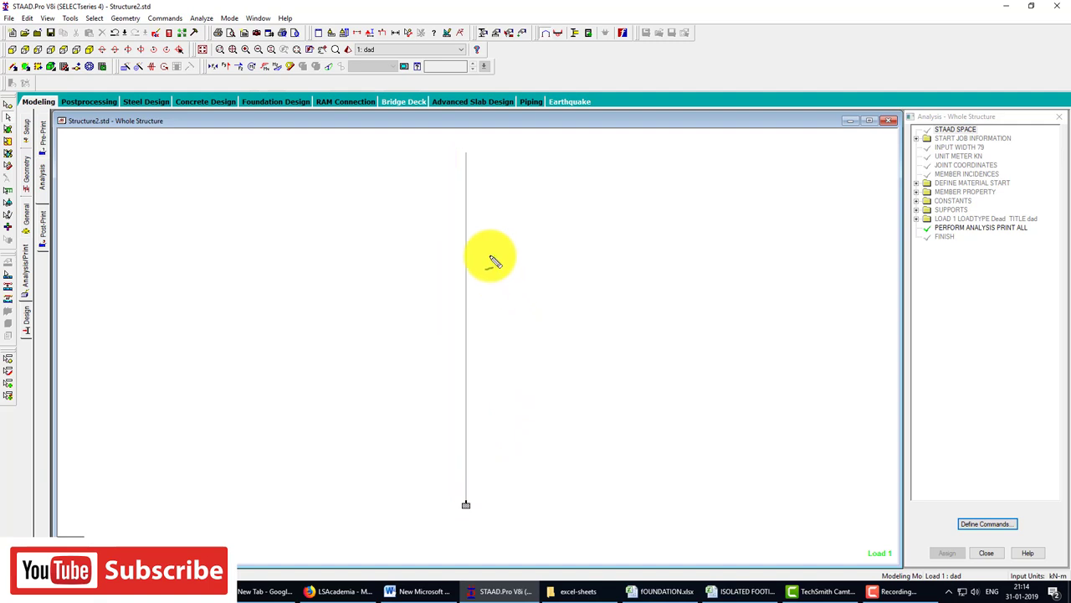
pyautogui.moveTo(452, 154)
pyautogui.mouseDown()
pyautogui.moveTo(453, 485)
pyautogui.moveTo(478, 447)
pyautogui.moveTo(494, 207)
pyautogui.moveTo(485, 156)
pyautogui.moveTo(441, 157)
pyautogui.mouseUp()
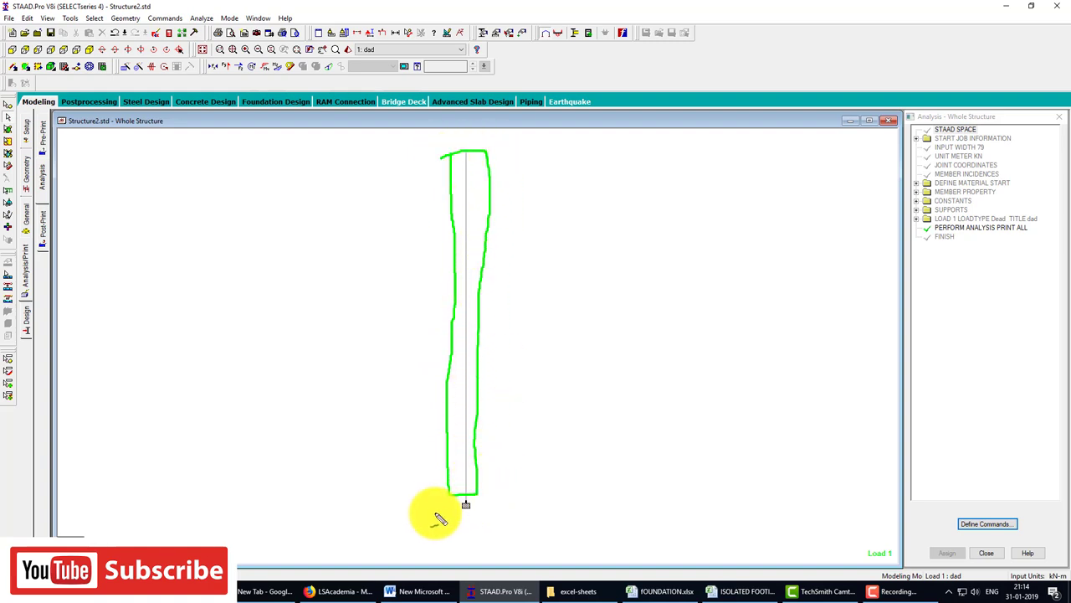
pyautogui.moveTo(411, 502)
pyautogui.mouseDown()
pyautogui.moveTo(510, 492)
pyautogui.moveTo(519, 531)
pyautogui.moveTo(436, 546)
pyautogui.moveTo(411, 508)
pyautogui.moveTo(514, 519)
pyautogui.mouseUp()
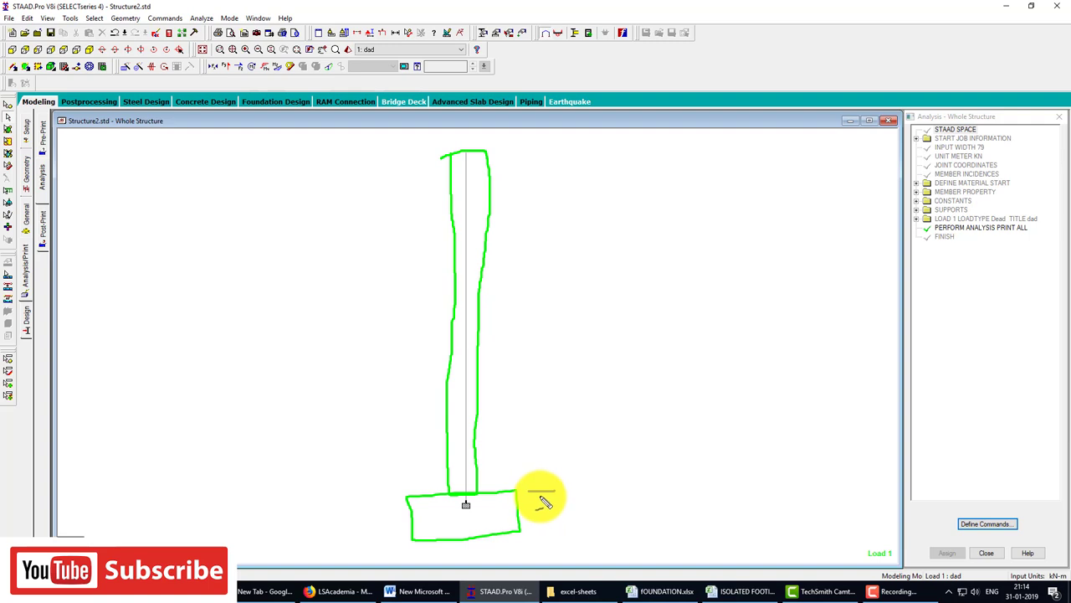
pyautogui.moveTo(542, 513); pyautogui.dragTo(542, 527)
pyautogui.moveTo(536, 526); pyautogui.dragTo(563, 525)
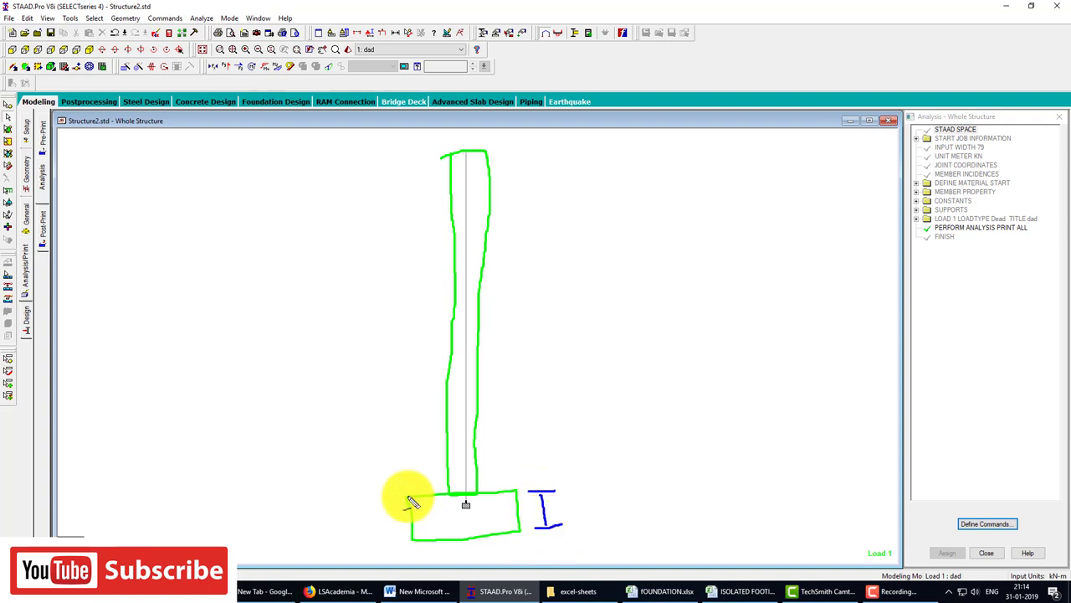
pyautogui.moveTo(407, 496)
pyautogui.mouseDown()
pyautogui.moveTo(447, 466)
pyautogui.moveTo(514, 488)
pyautogui.mouseUp()
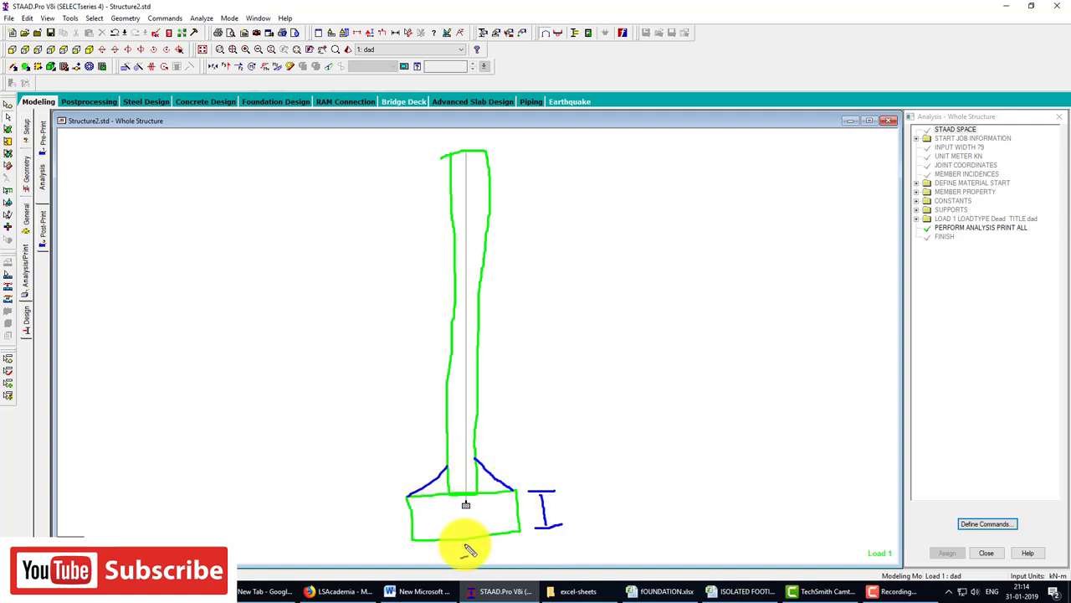
pyautogui.moveTo(412, 540); pyautogui.dragTo(447, 544)
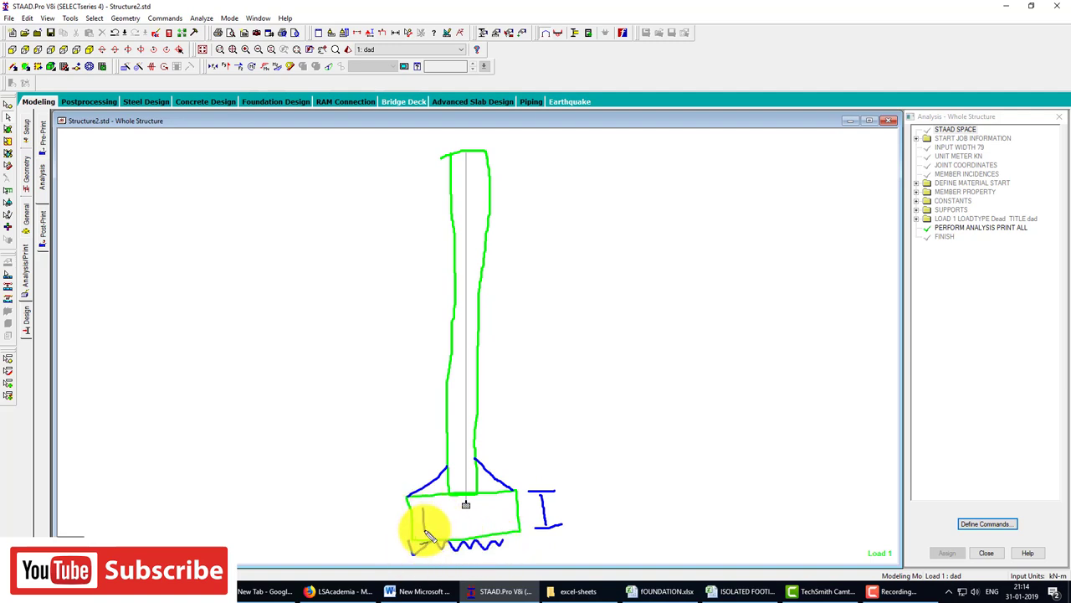
pyautogui.moveTo(423, 509); pyautogui.dragTo(502, 530)
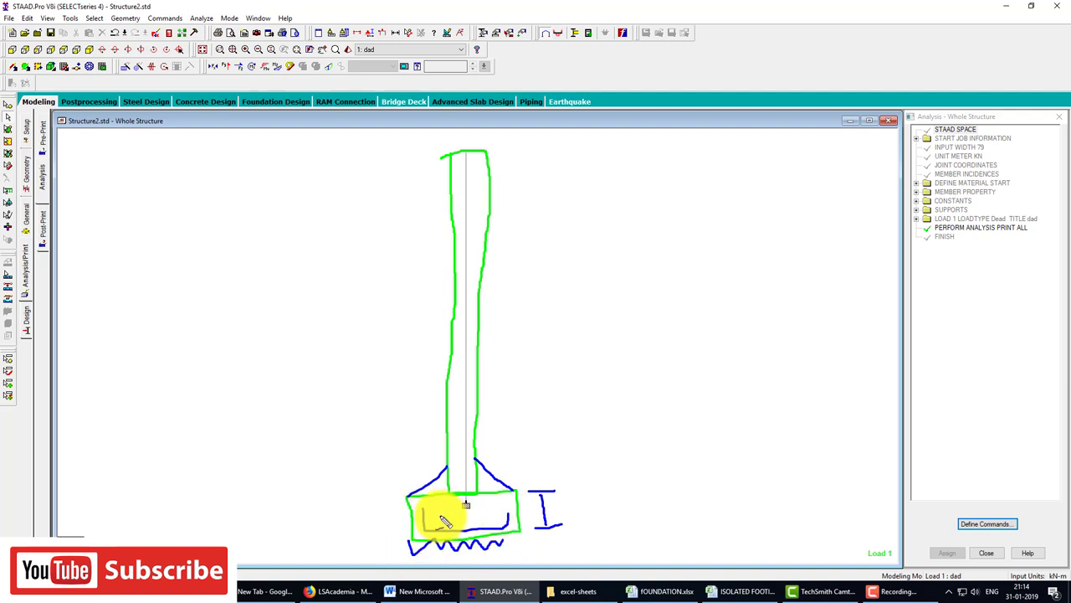
pyautogui.moveTo(438, 509); pyautogui.dragTo(506, 520)
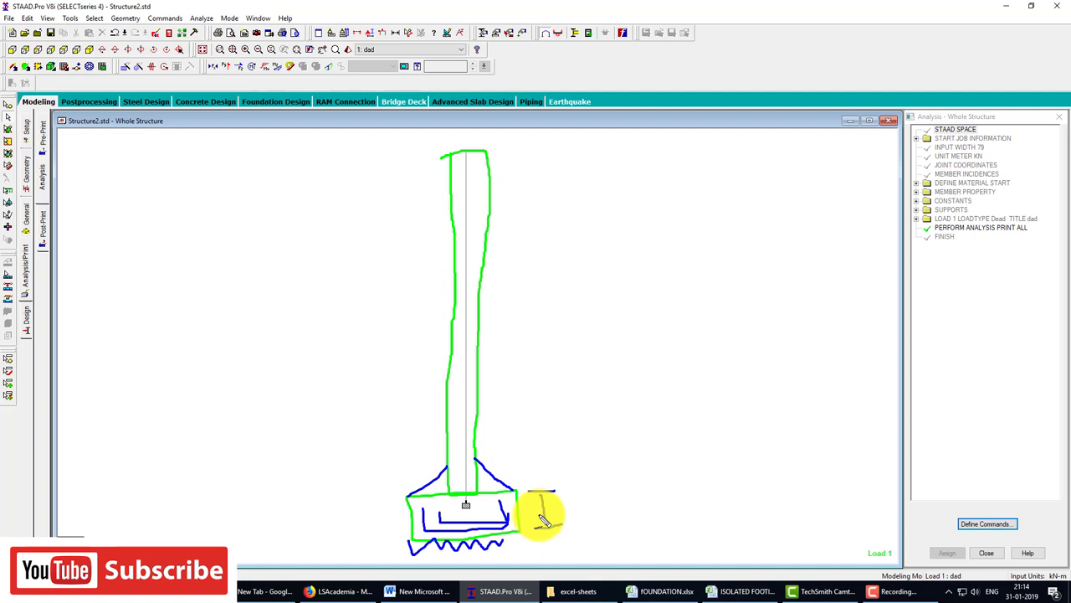
pyautogui.moveTo(534, 526); pyautogui.dragTo(562, 525)
pyautogui.press('r')
pyautogui.moveTo(459, 352); pyautogui.dragTo(460, 443)
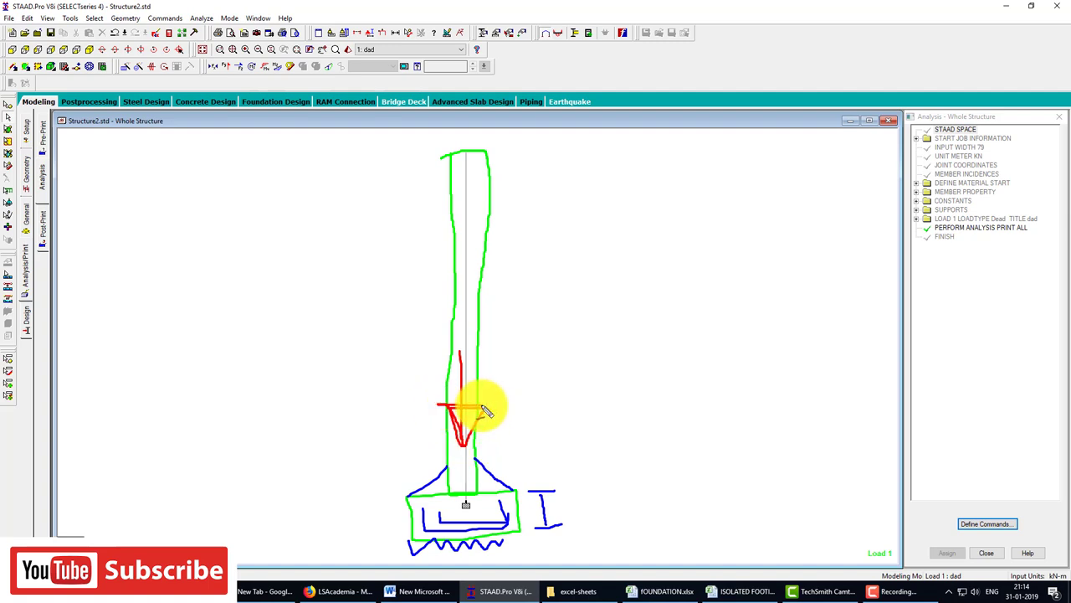
pyautogui.moveTo(488, 409)
pyautogui.mouseDown()
pyautogui.moveTo(466, 451)
pyautogui.moveTo(442, 409)
pyautogui.moveTo(477, 413)
pyautogui.moveTo(467, 416)
pyautogui.moveTo(474, 407)
pyautogui.moveTo(473, 430)
pyautogui.moveTo(461, 424)
pyautogui.moveTo(478, 411)
pyautogui.moveTo(444, 411)
pyautogui.moveTo(473, 427)
pyautogui.mouseUp()
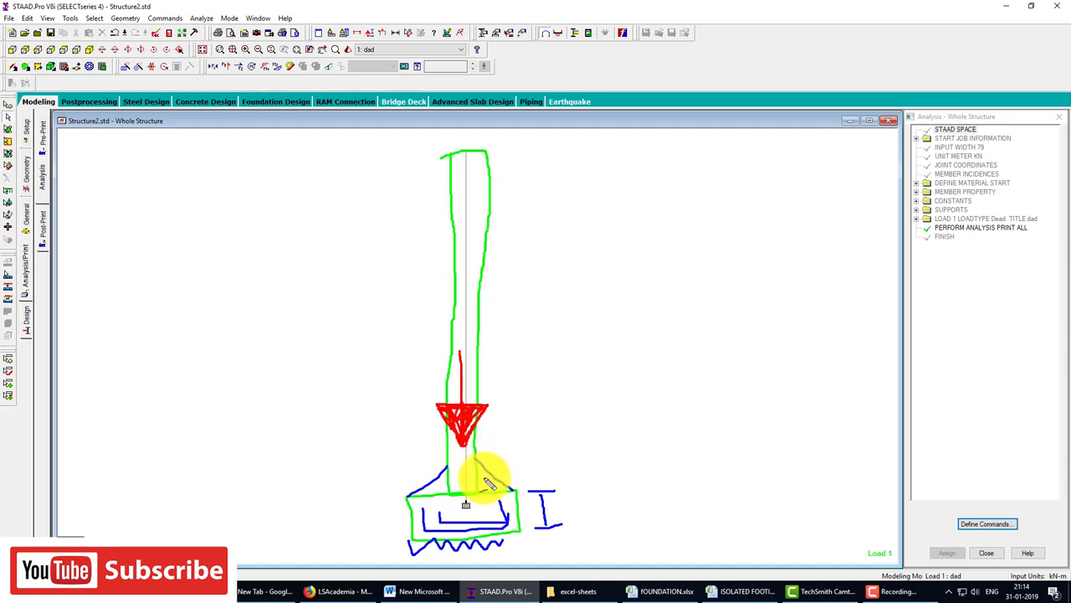
pyautogui.press('Escape')
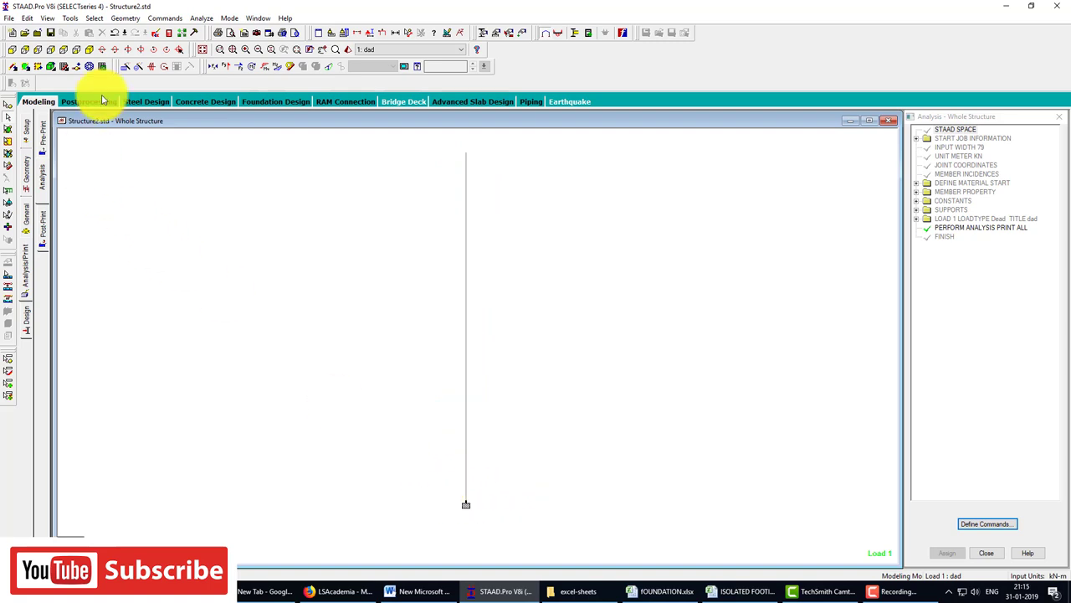
# Step: Open the Postprocessing results and select the support node's displacement row
pyautogui.click(102, 100)
pyautogui.click(552, 382)
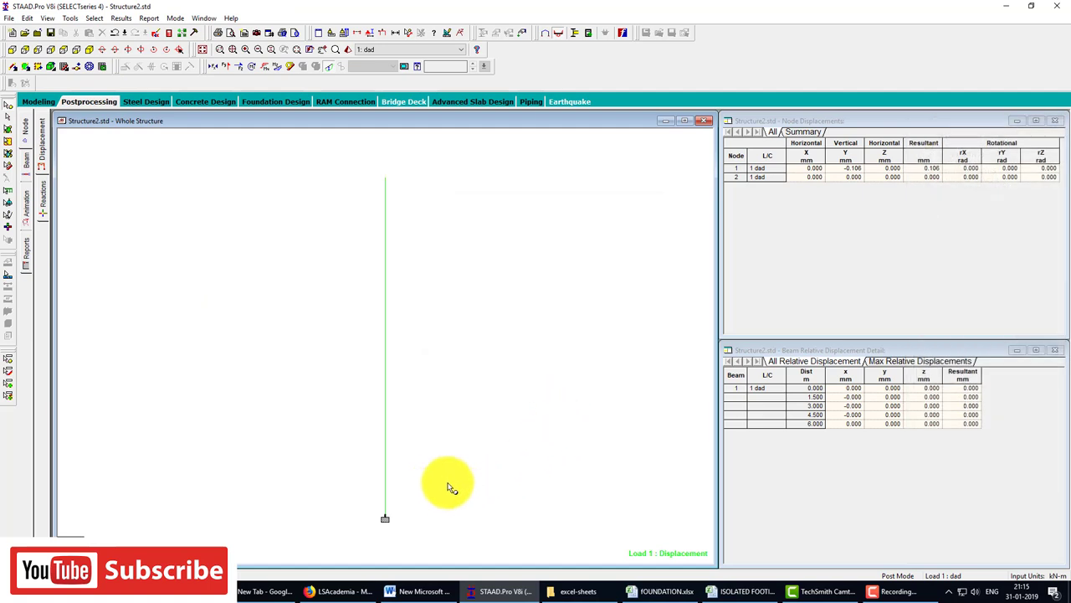
pyautogui.click(413, 400)
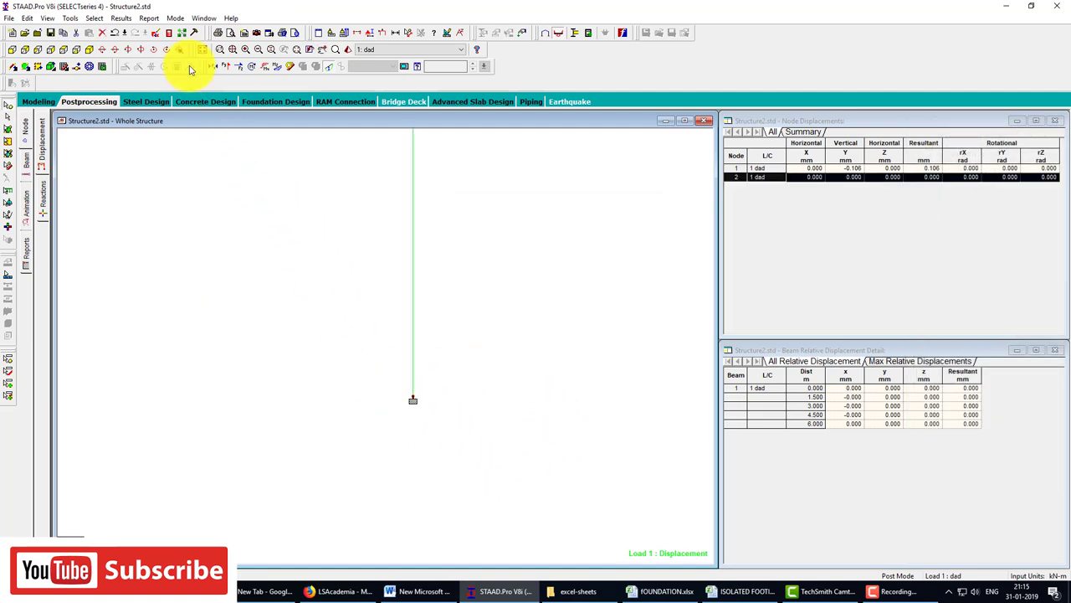
pyautogui.click(148, 17)
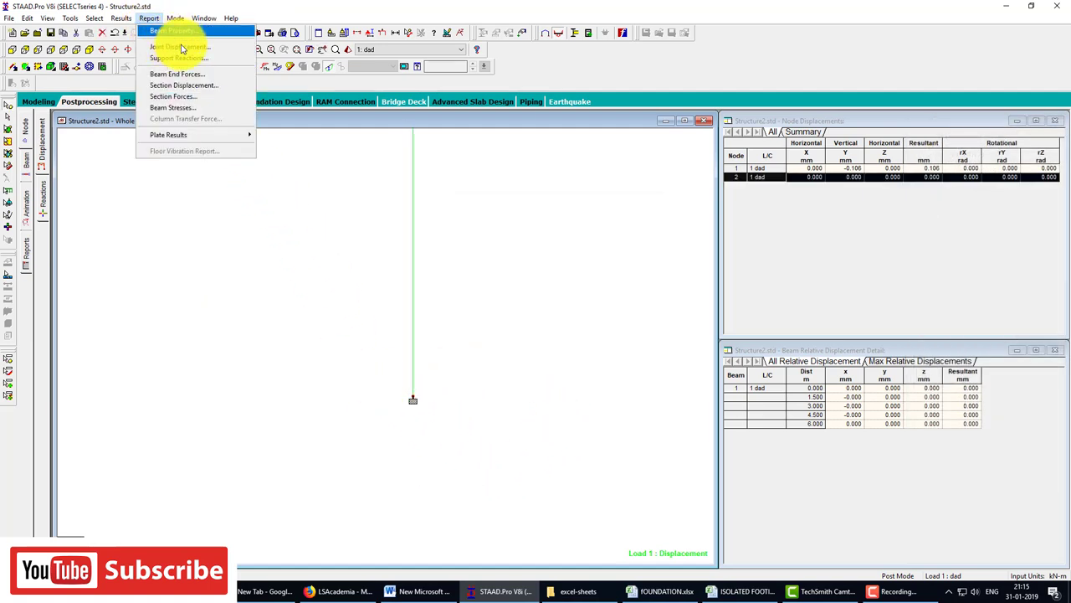
pyautogui.click(180, 58)
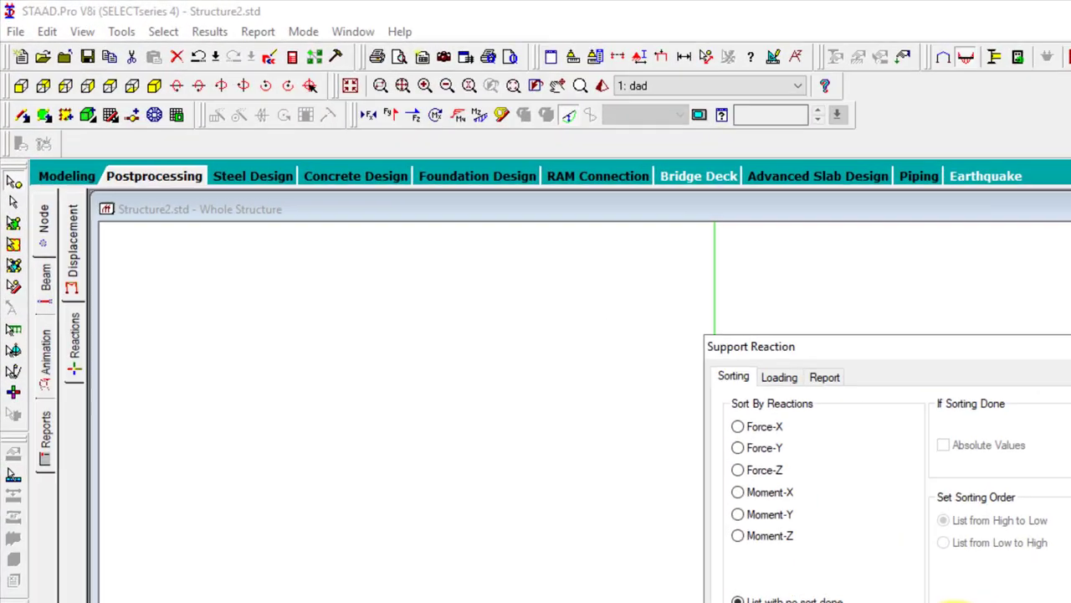
pyautogui.click(544, 374)
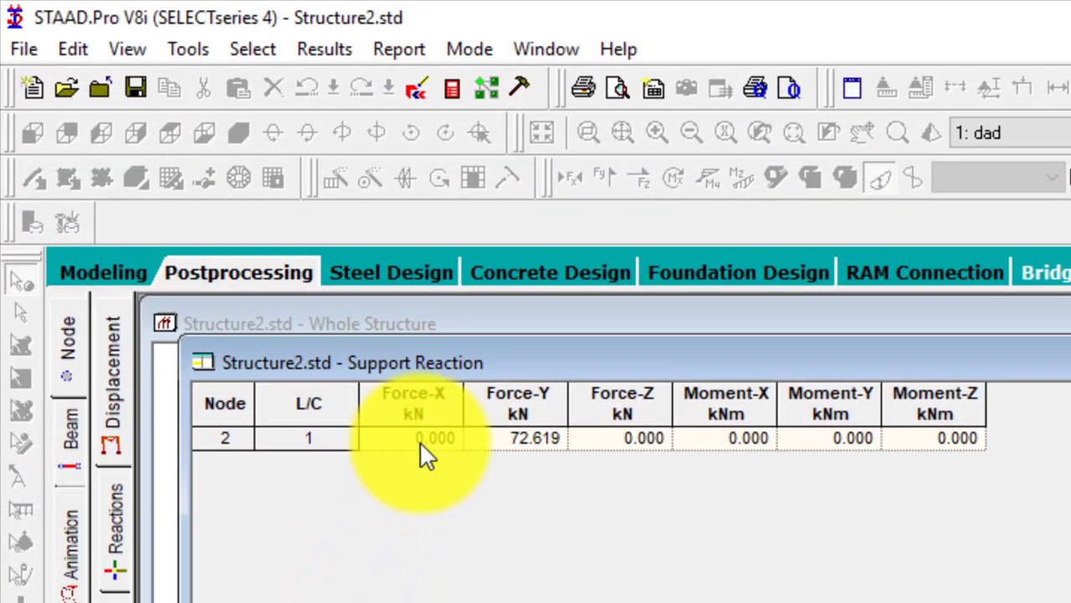
pyautogui.click(419, 441)
pyautogui.click(505, 450)
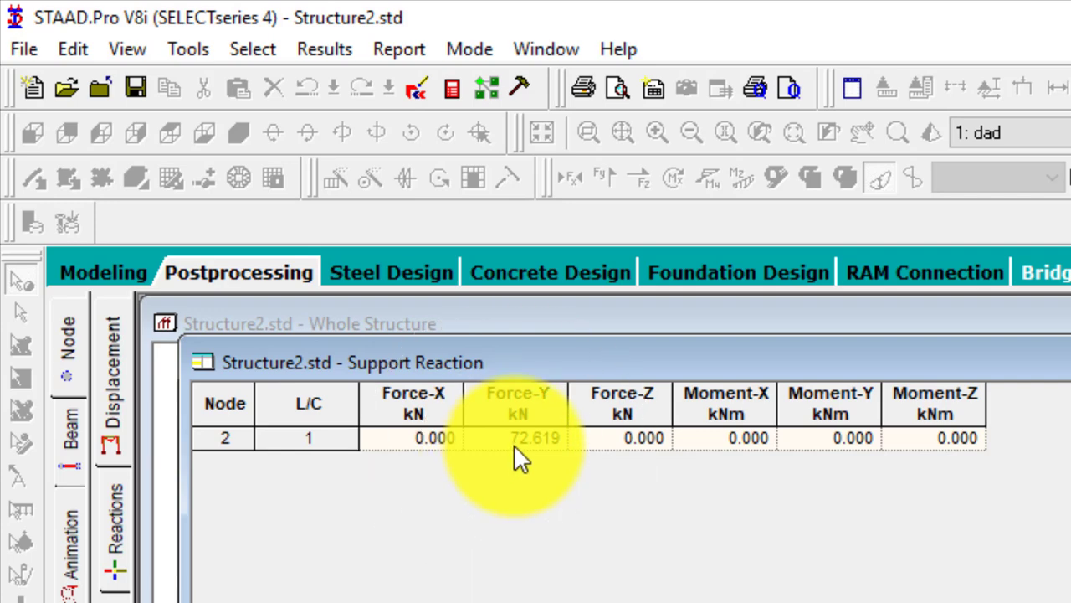
pyautogui.click(519, 441)
pyautogui.click(526, 449)
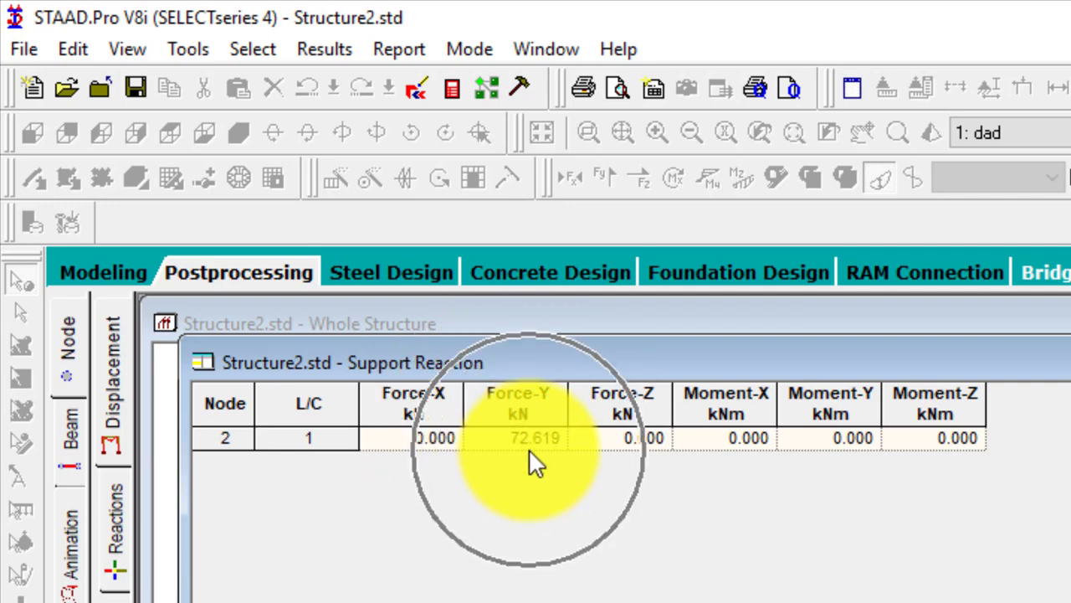
pyautogui.click(661, 442)
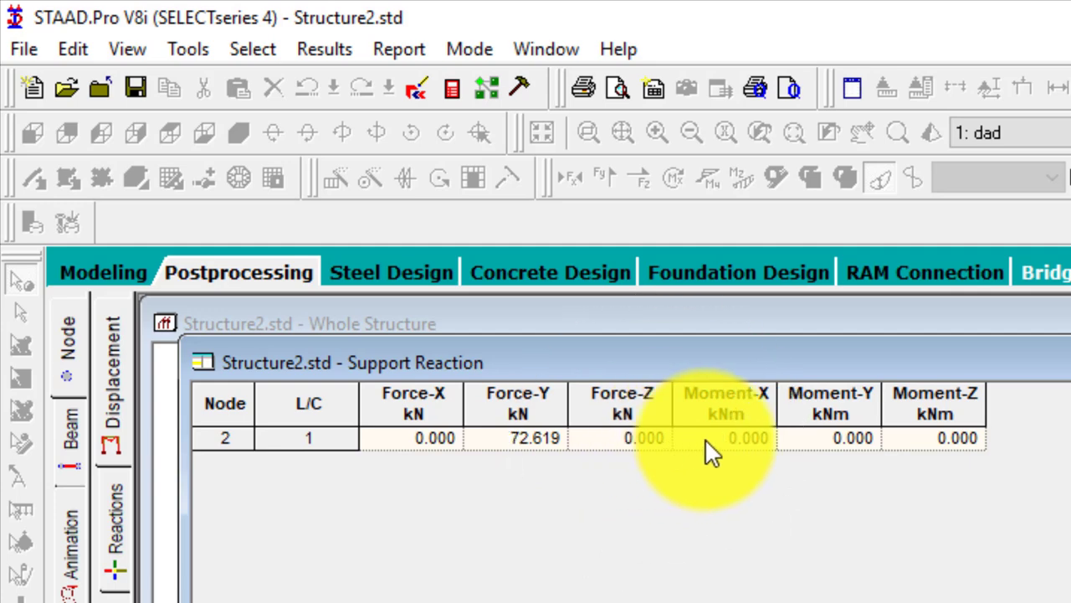
pyautogui.click(936, 453)
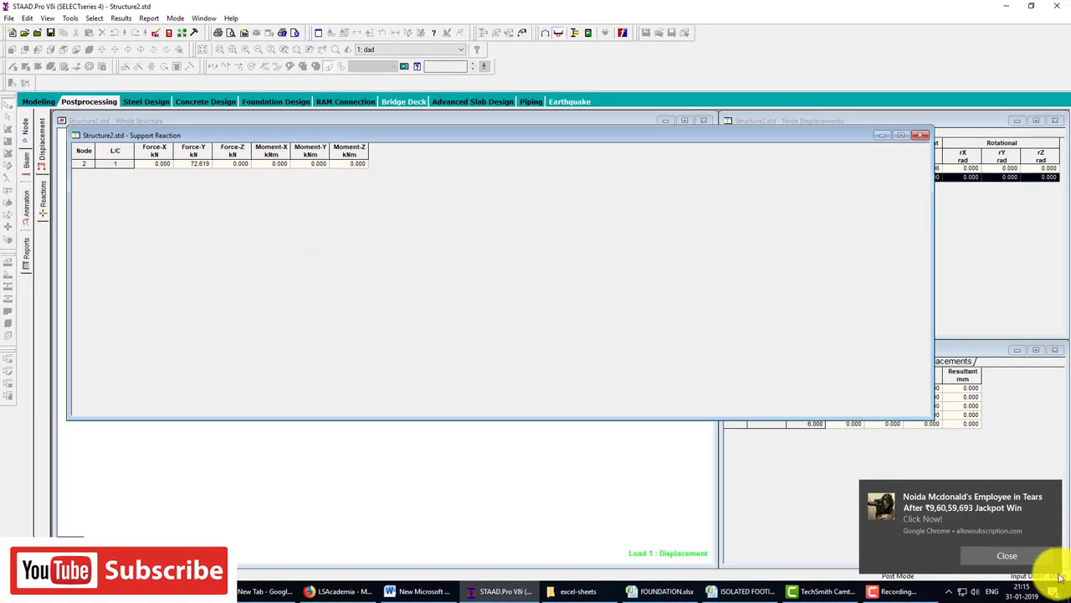
pyautogui.click(1020, 556)
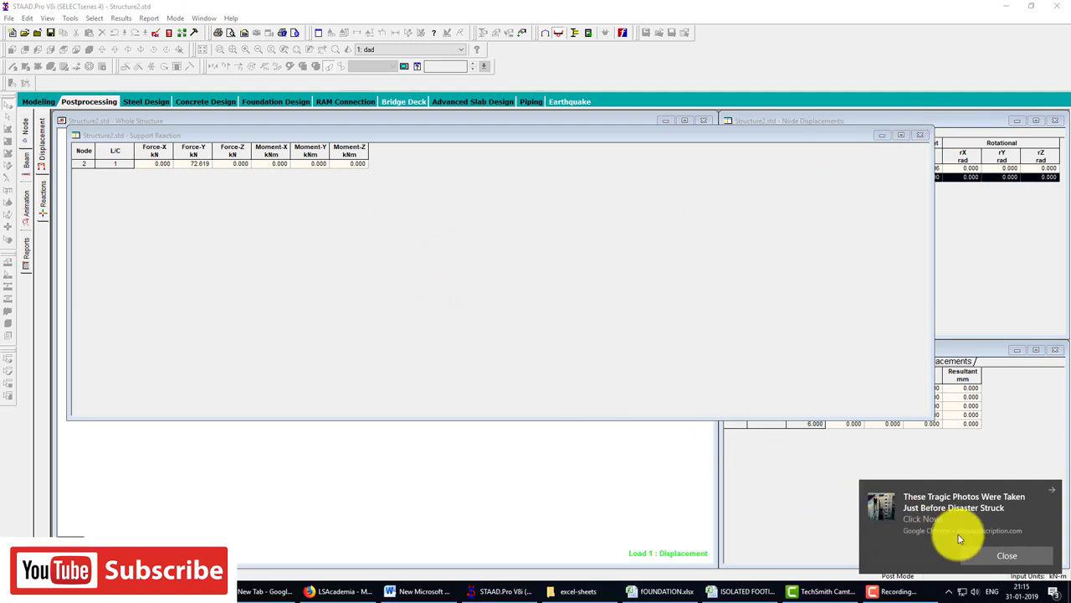
pyautogui.click(1004, 554)
pyautogui.click(401, 329)
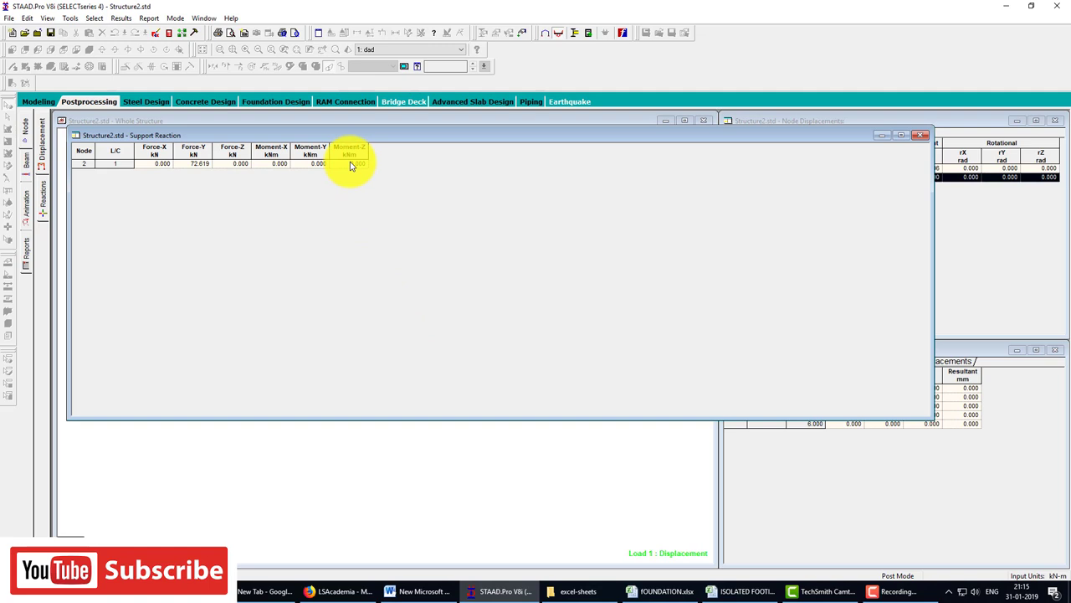
pyautogui.click(927, 136)
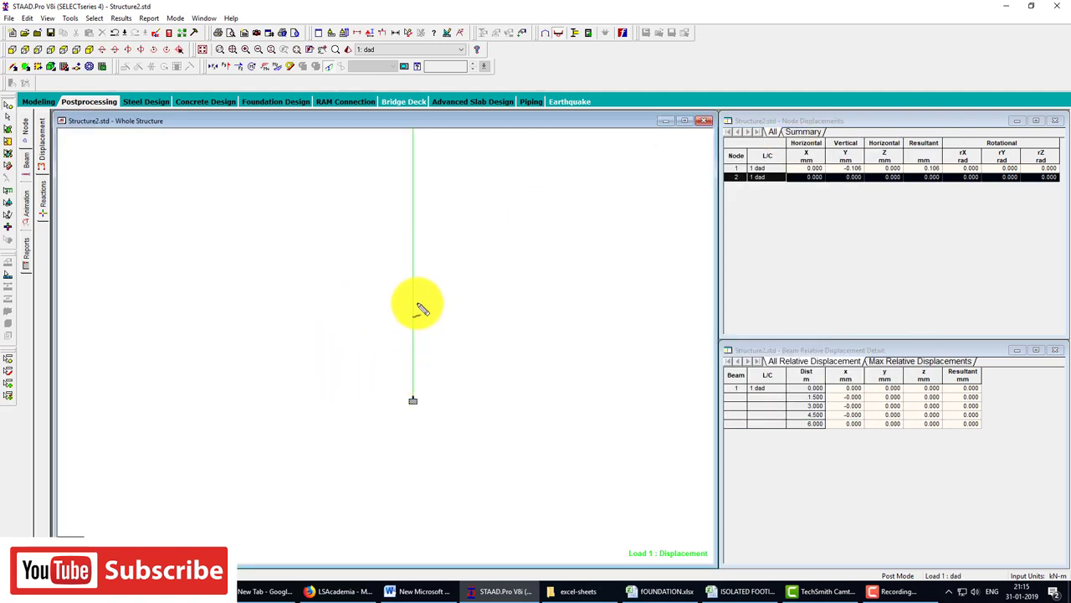
pyautogui.moveTo(410, 238)
pyautogui.mouseDown()
pyautogui.moveTo(416, 322)
pyautogui.moveTo(427, 291)
pyautogui.mouseUp()
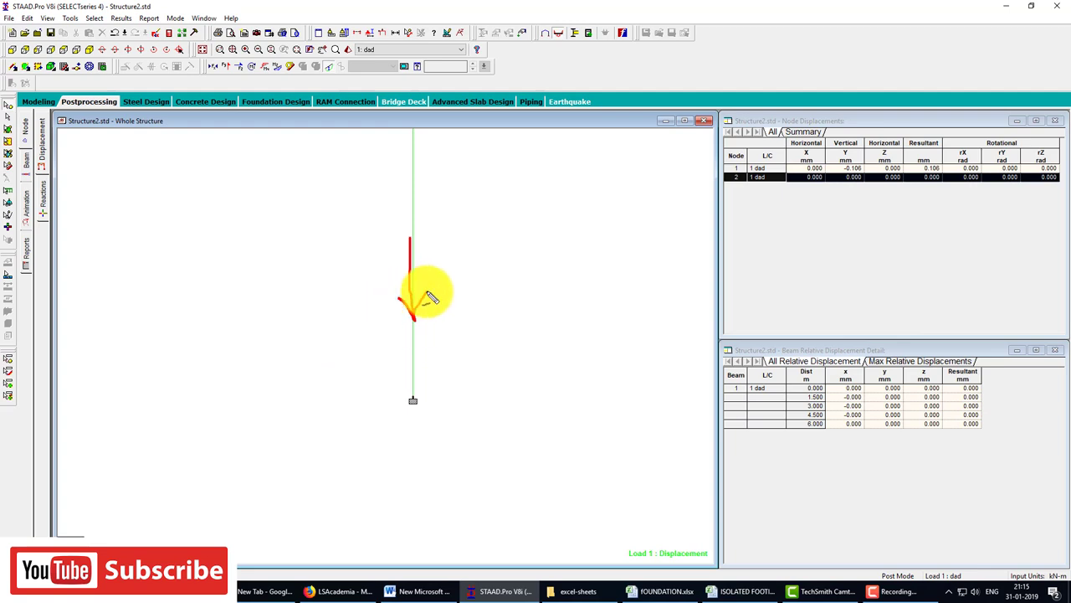
pyautogui.moveTo(415, 388); pyautogui.dragTo(425, 416)
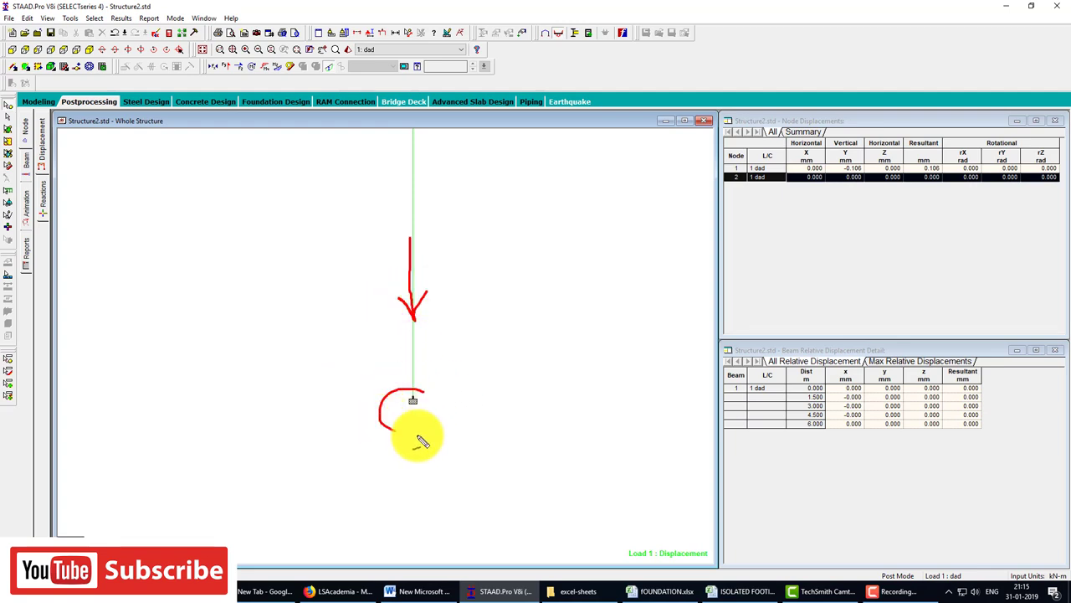
pyautogui.press('Escape')
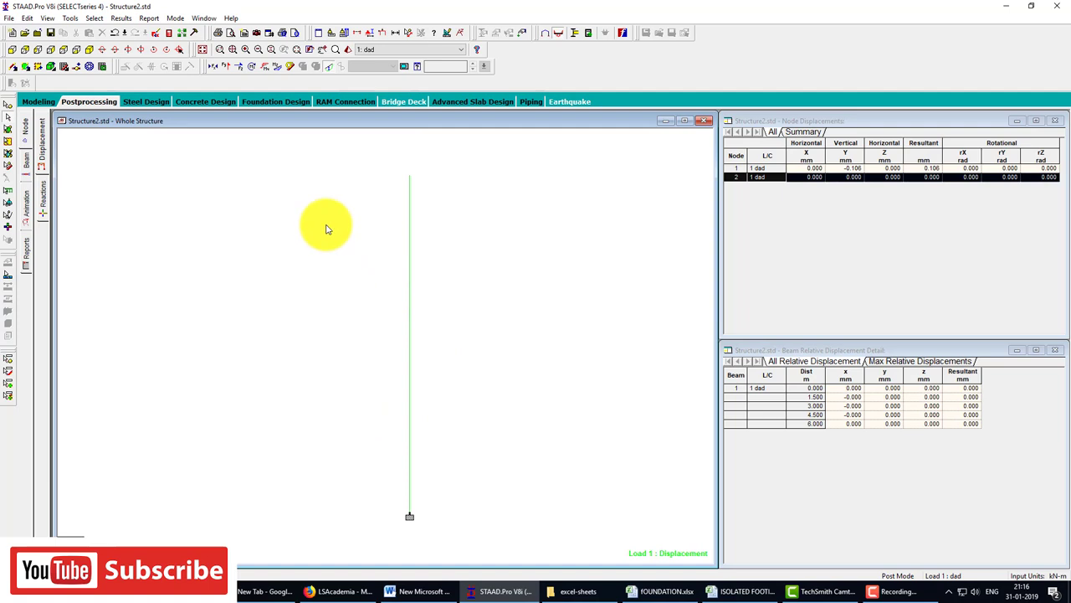
# Step: Edit the top node's load to FX 70 kN with FY -50, discarding old results
pyautogui.click(33, 101)
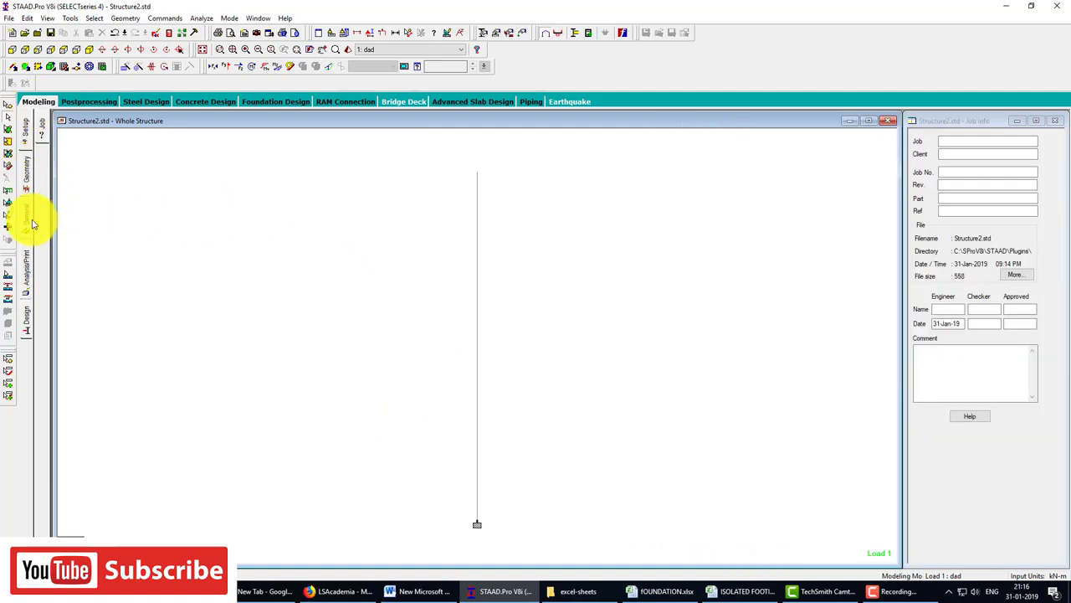
pyautogui.click(25, 218)
pyautogui.click(44, 216)
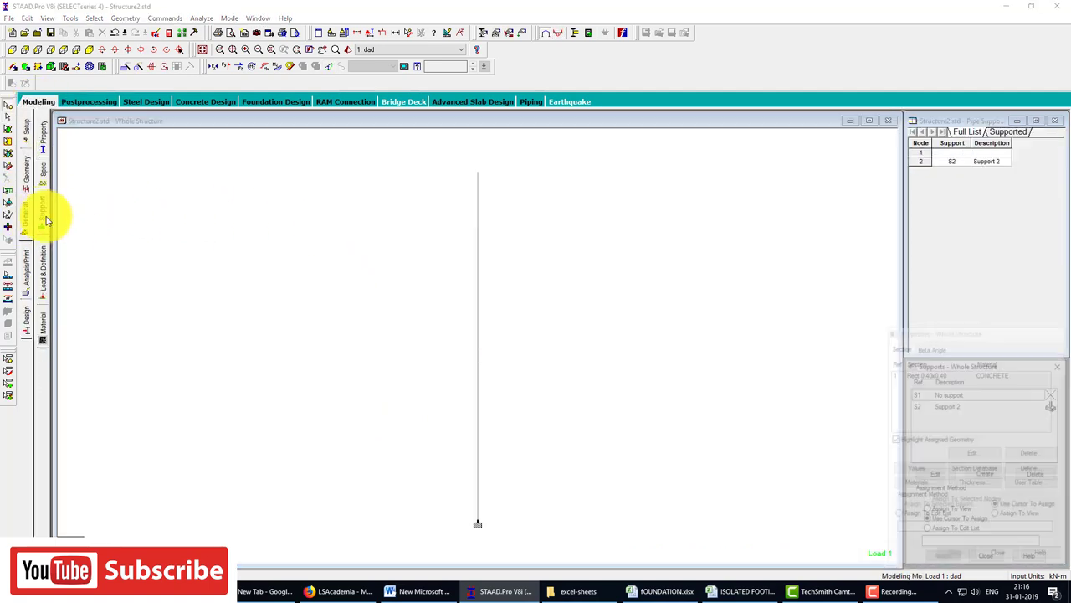
pyautogui.click(43, 264)
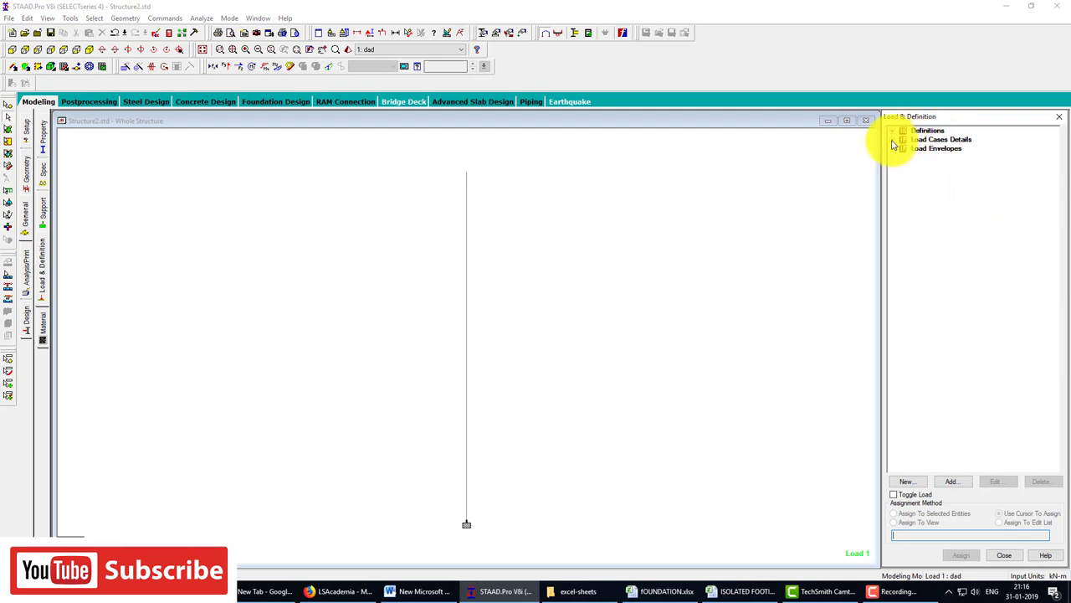
pyautogui.doubleClick(929, 167)
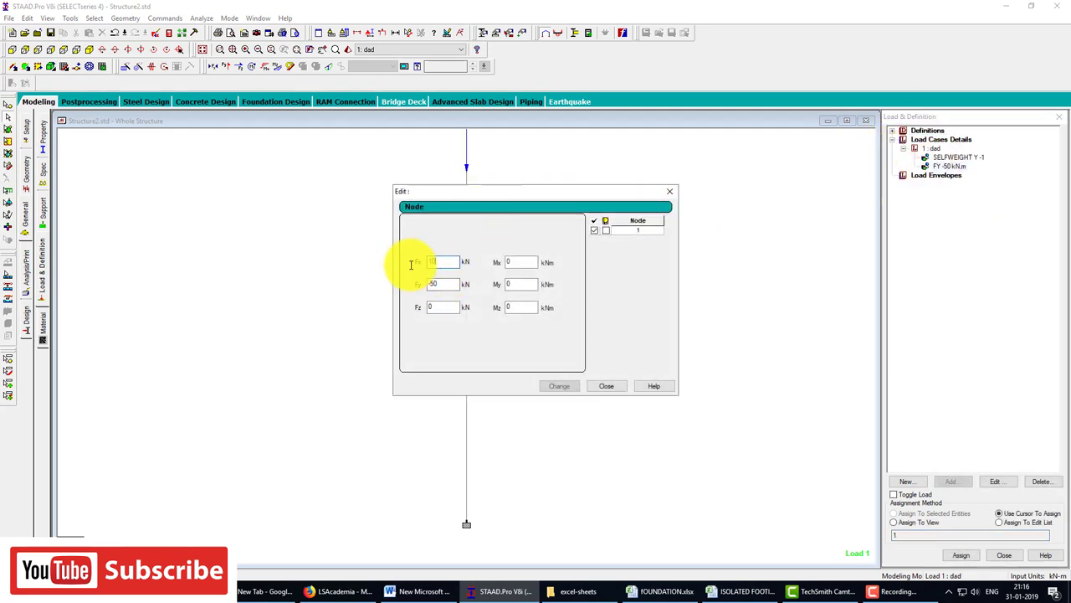
pyautogui.write('0')
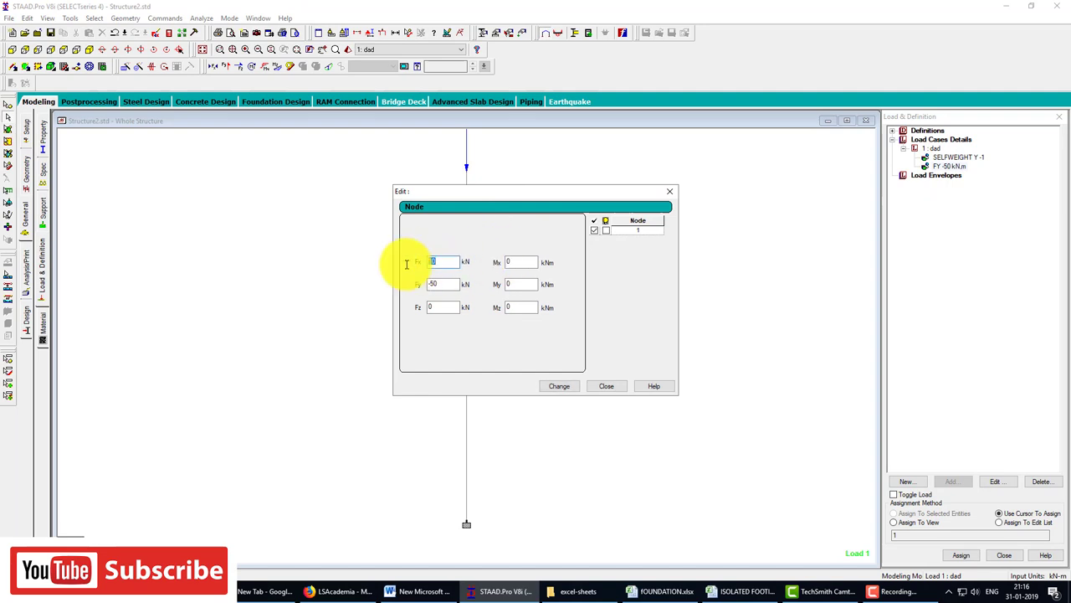
pyautogui.write('70')
pyautogui.click(560, 386)
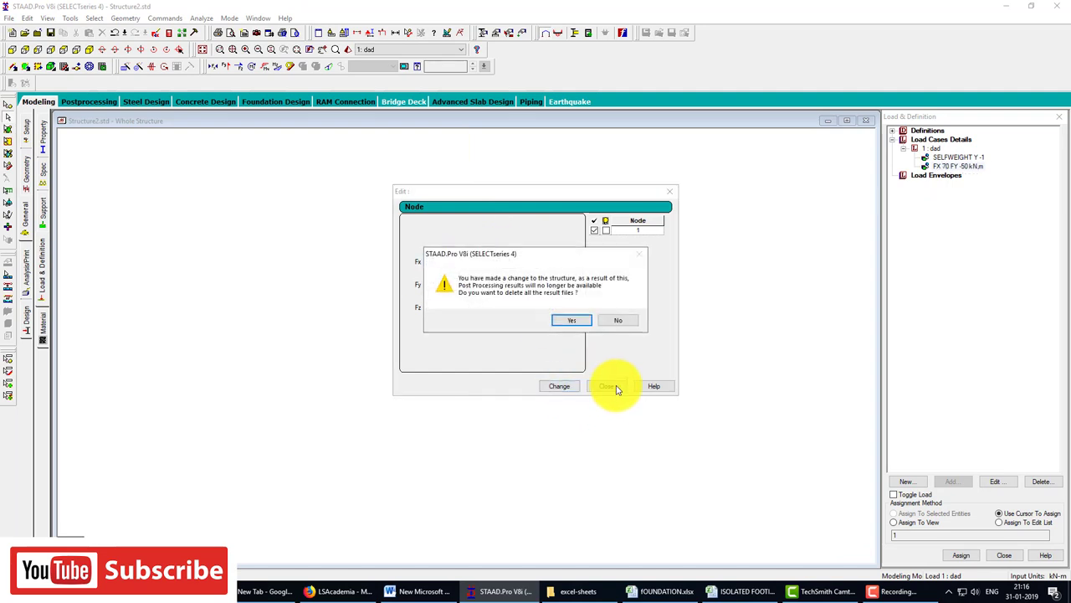
pyautogui.click(576, 321)
pyautogui.click(612, 388)
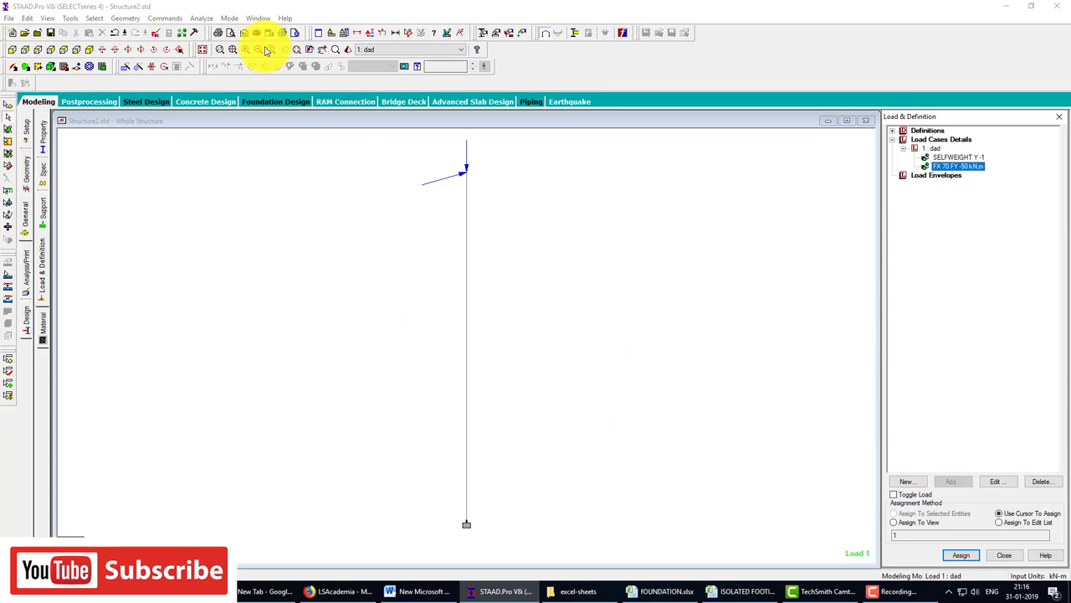
# Step: Save and rerun the analysis, then open the Postprocessing displacement results
pyautogui.click(201, 20)
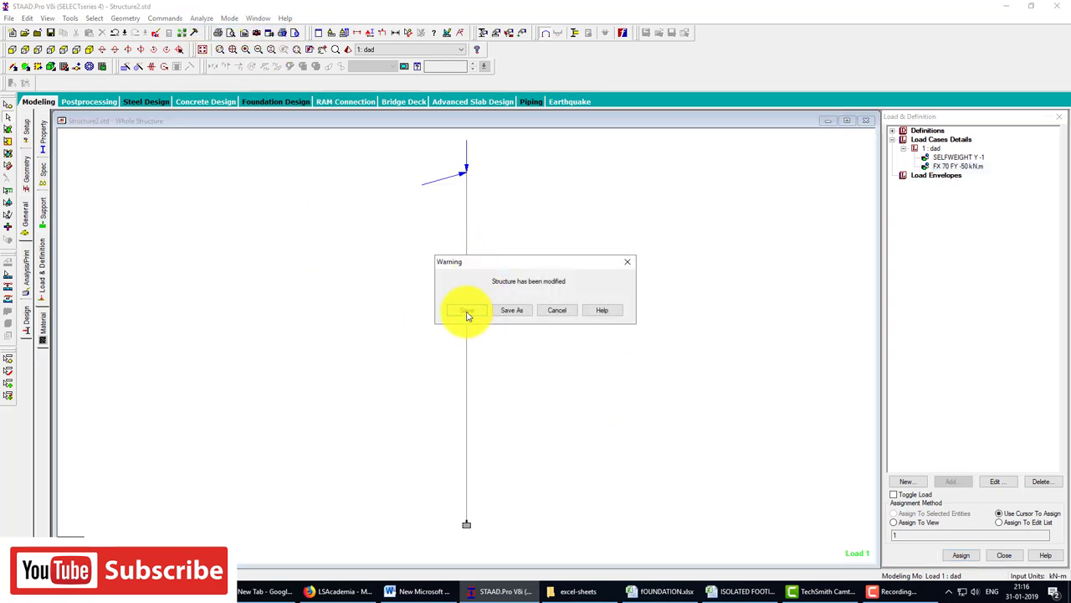
pyautogui.click(463, 313)
pyautogui.click(649, 409)
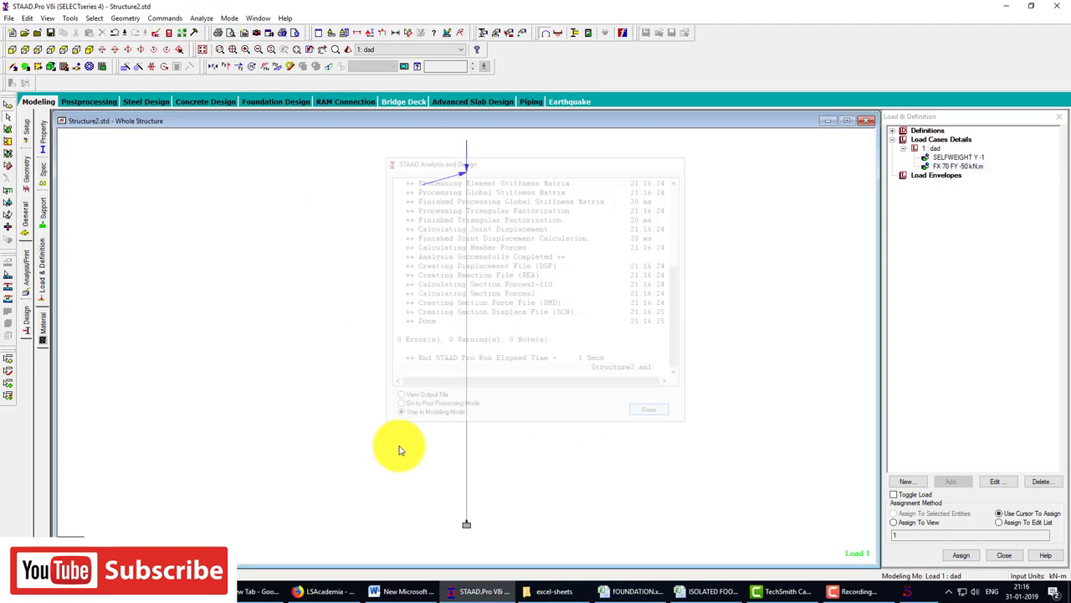
pyautogui.click(92, 101)
pyautogui.click(546, 378)
pyautogui.click(386, 523)
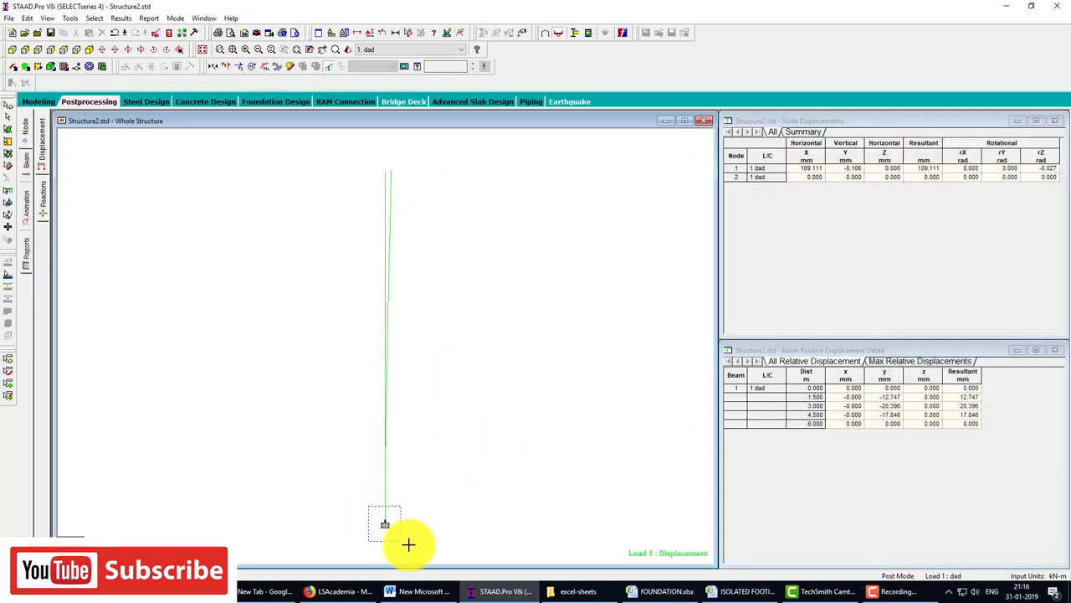
pyautogui.click(149, 18)
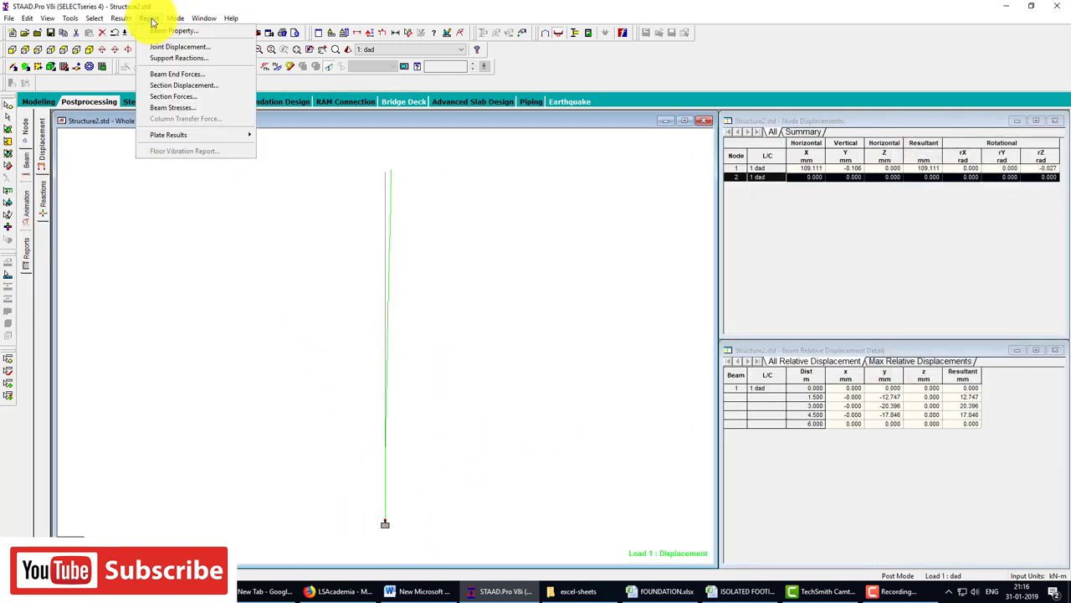
pyautogui.click(177, 58)
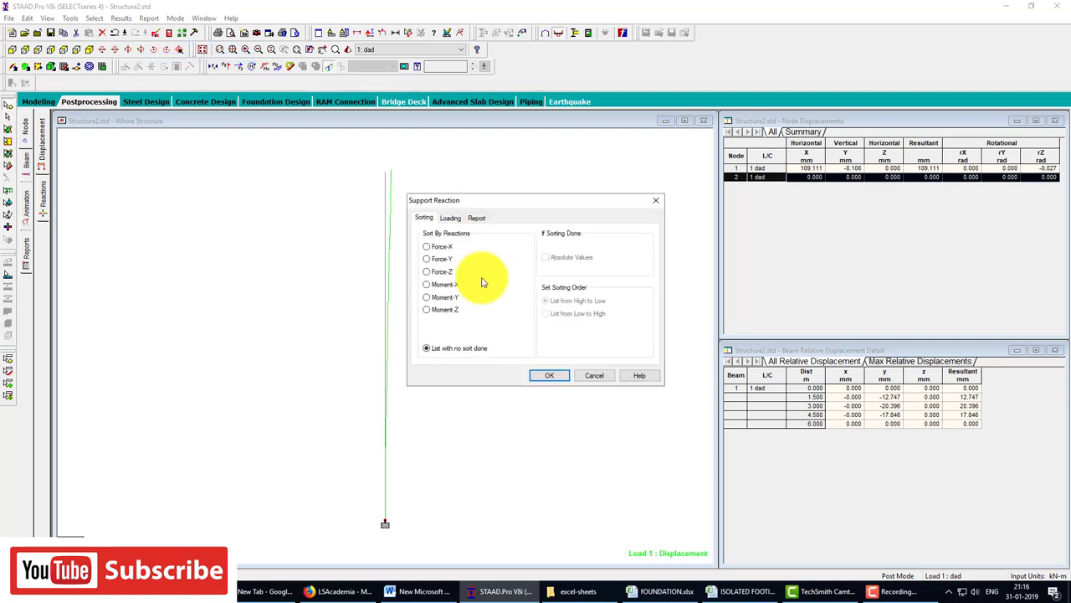
pyautogui.click(550, 372)
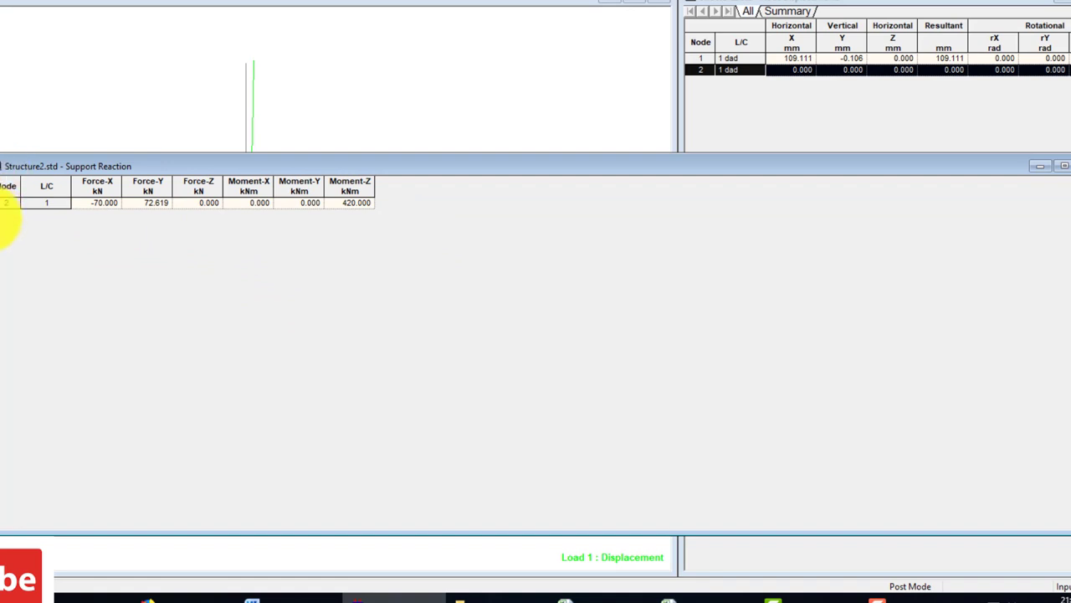
pyautogui.moveTo(400, 180); pyautogui.dragTo(4, 172)
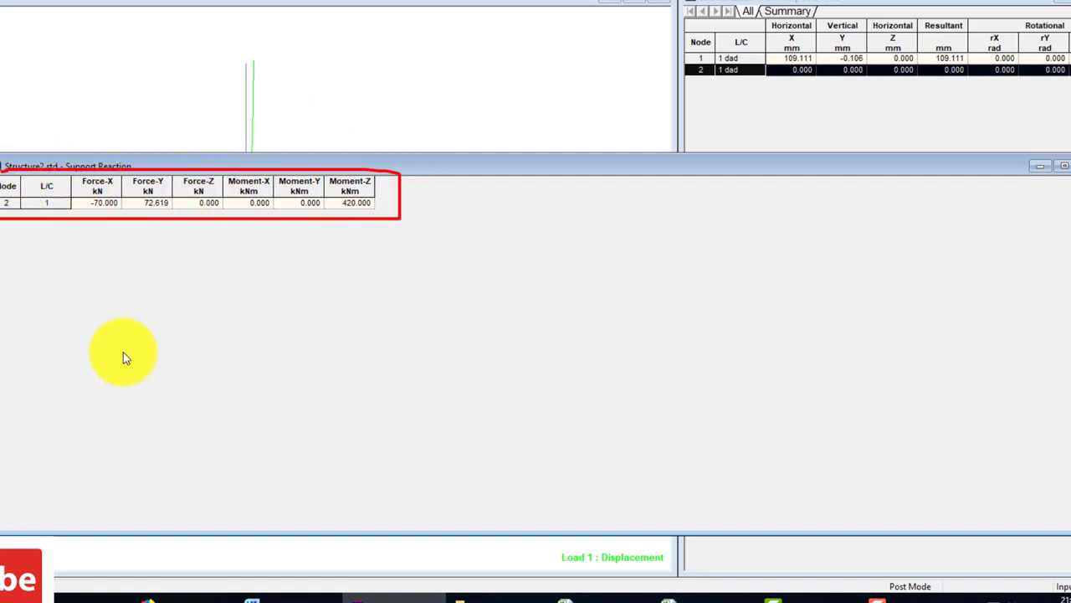
pyautogui.moveTo(122, 366)
pyautogui.mouseDown()
pyautogui.moveTo(174, 390)
pyautogui.moveTo(475, 366)
pyautogui.moveTo(117, 373)
pyautogui.moveTo(132, 320)
pyautogui.moveTo(502, 319)
pyautogui.moveTo(502, 361)
pyautogui.mouseUp()
pyautogui.moveTo(284, 304); pyautogui.dragTo(281, 316)
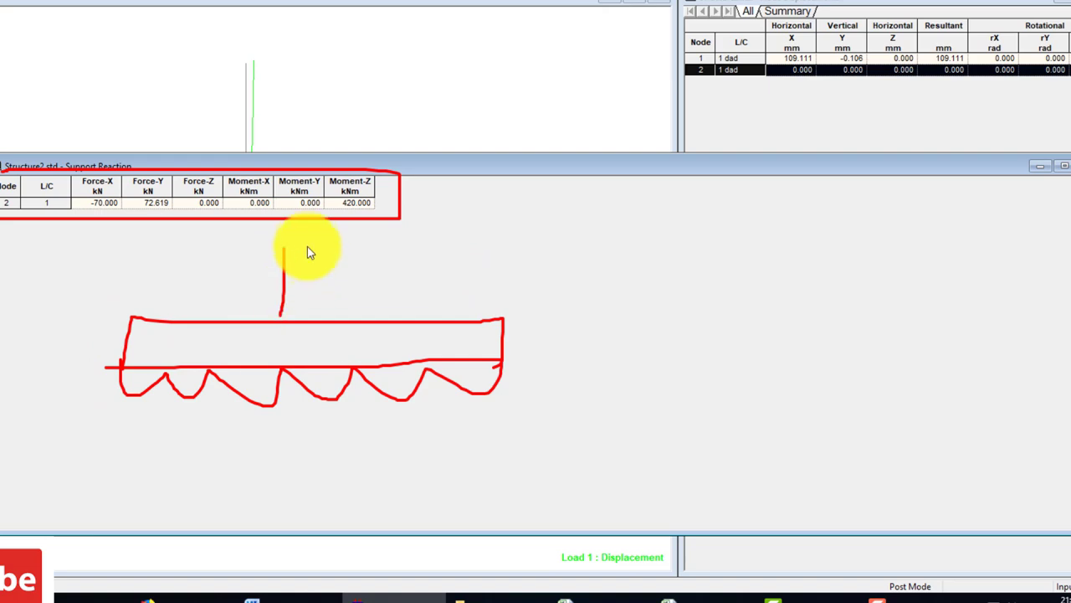
pyautogui.moveTo(310, 243); pyautogui.dragTo(323, 327)
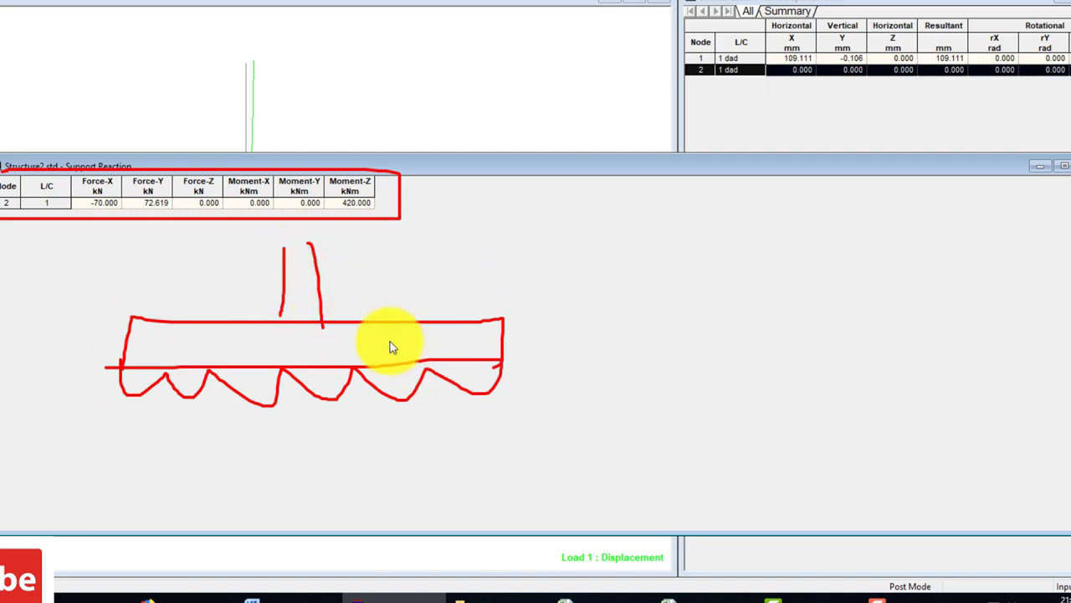
pyautogui.press('Escape')
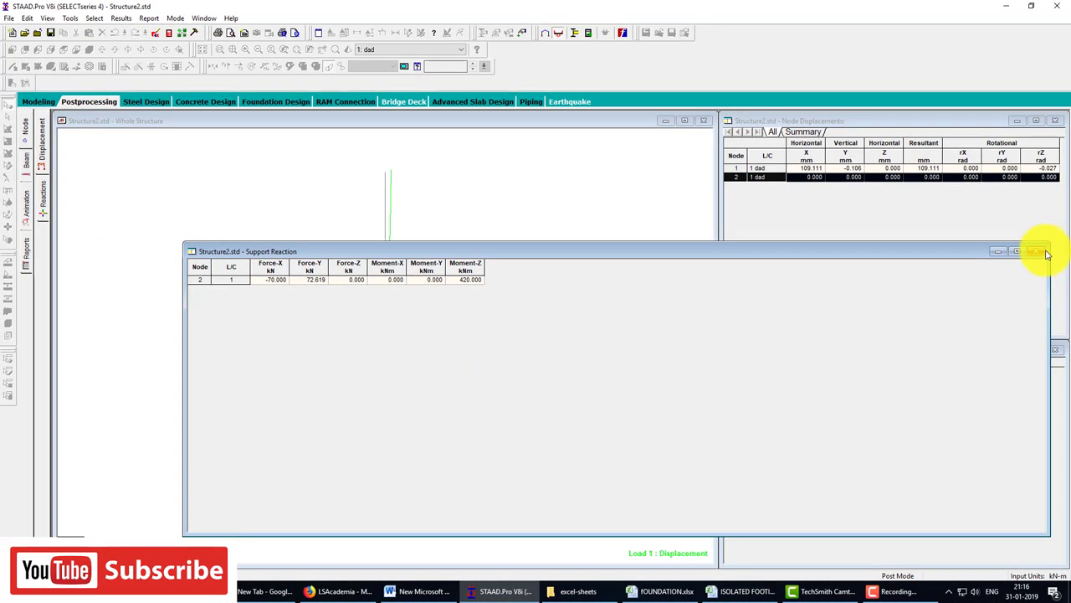
pyautogui.click(1042, 252)
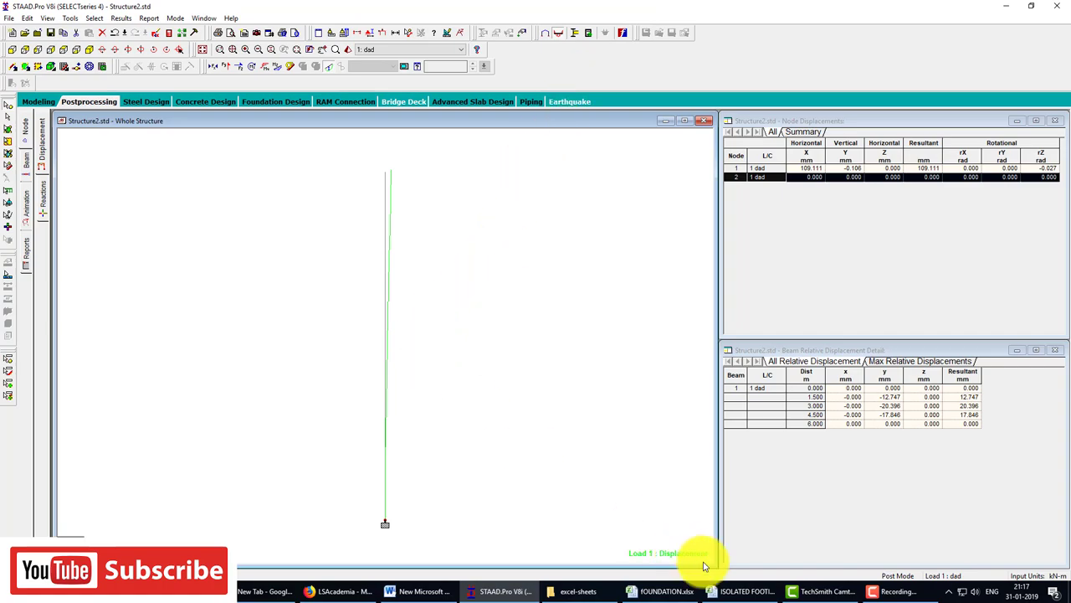
# Step: In the ISOLATED FOOTING workbook, enter footing number 1 in A5 and load case 1 in B5
pyautogui.click(747, 592)
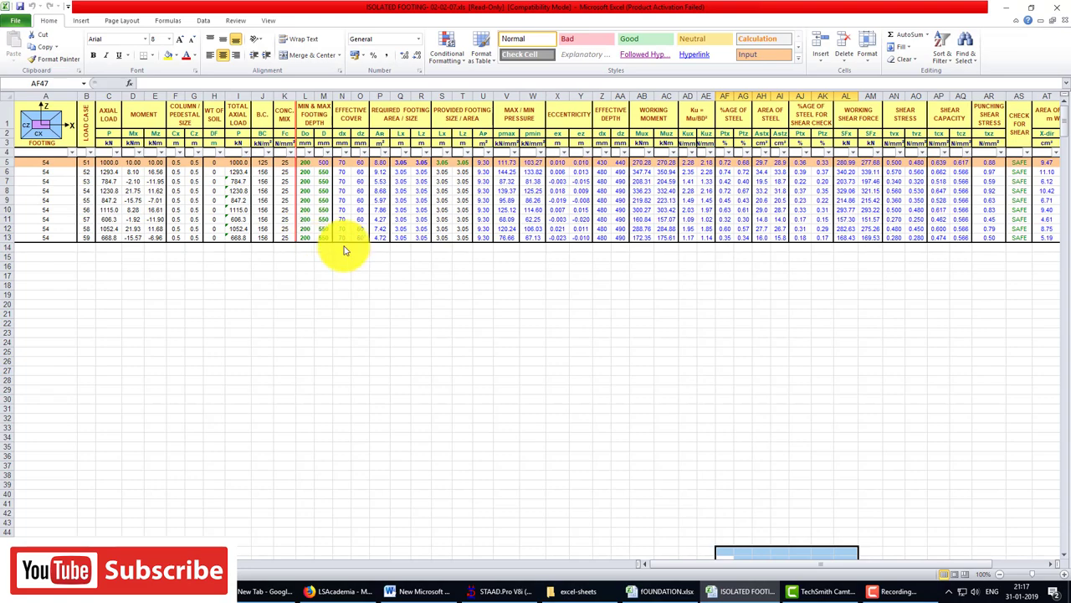
pyautogui.click(657, 592)
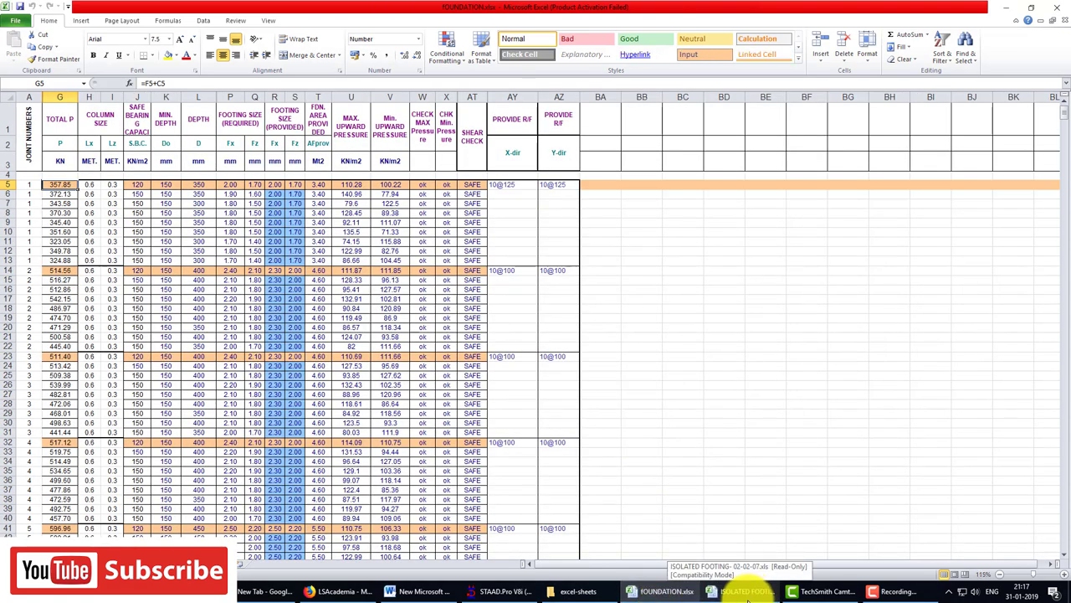
pyautogui.click(747, 591)
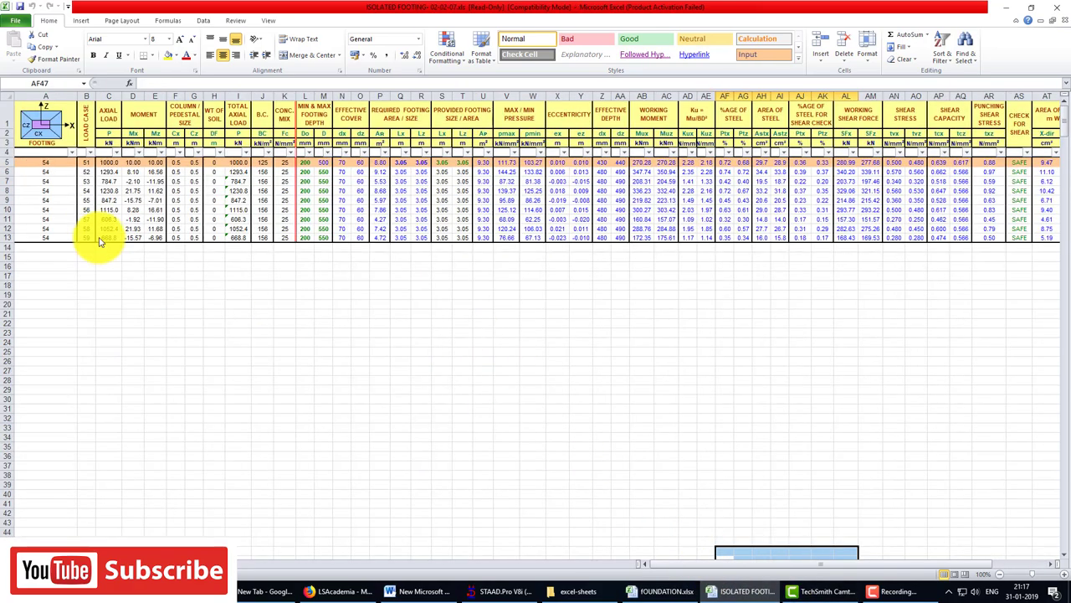
pyautogui.click(59, 164)
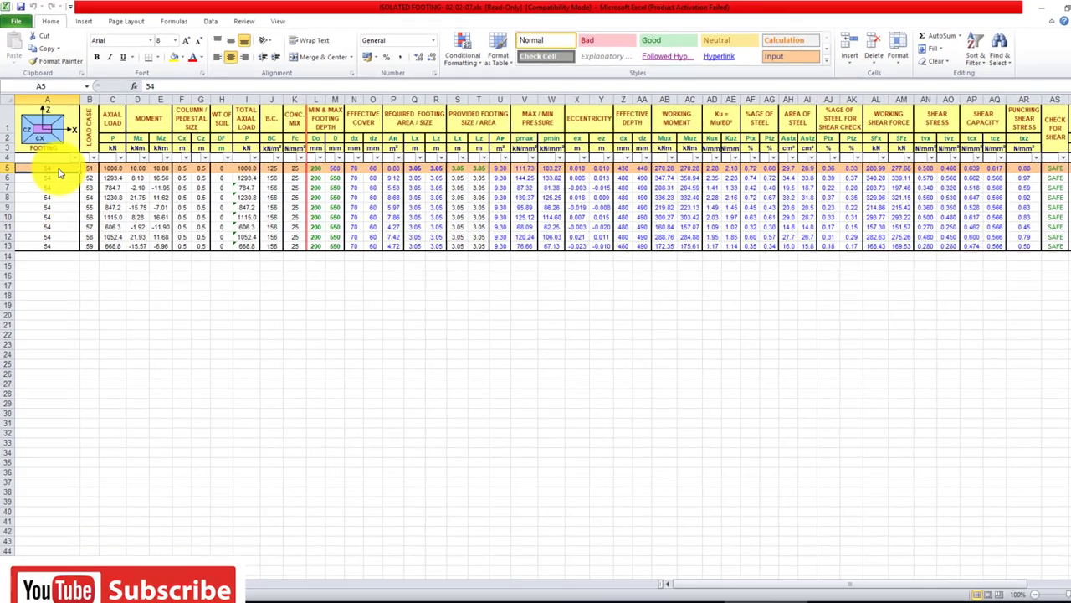
pyautogui.write('1')
pyautogui.press('Return')
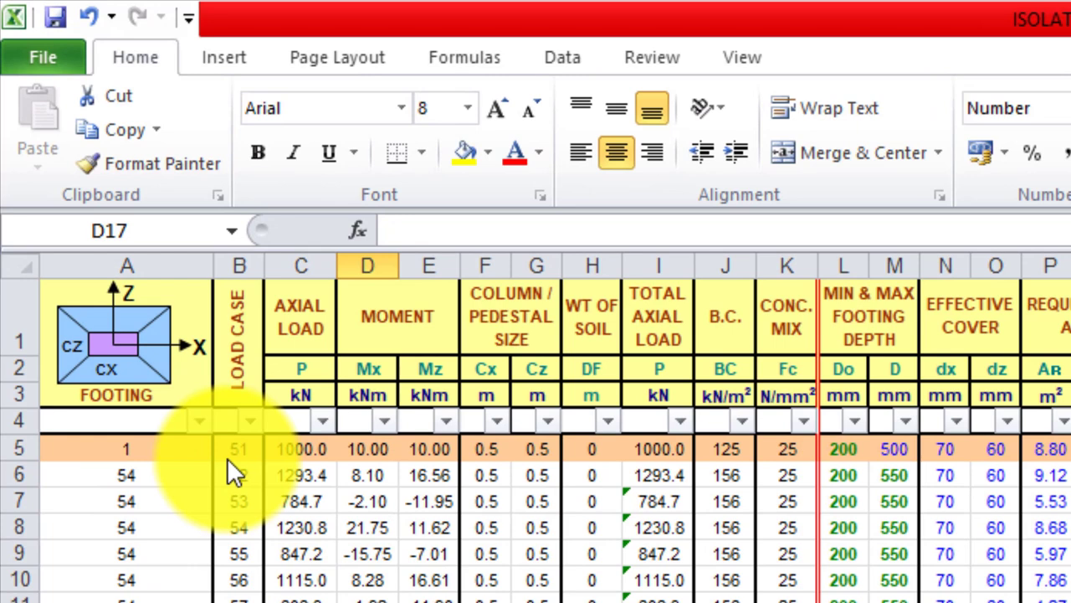
pyautogui.click(241, 452)
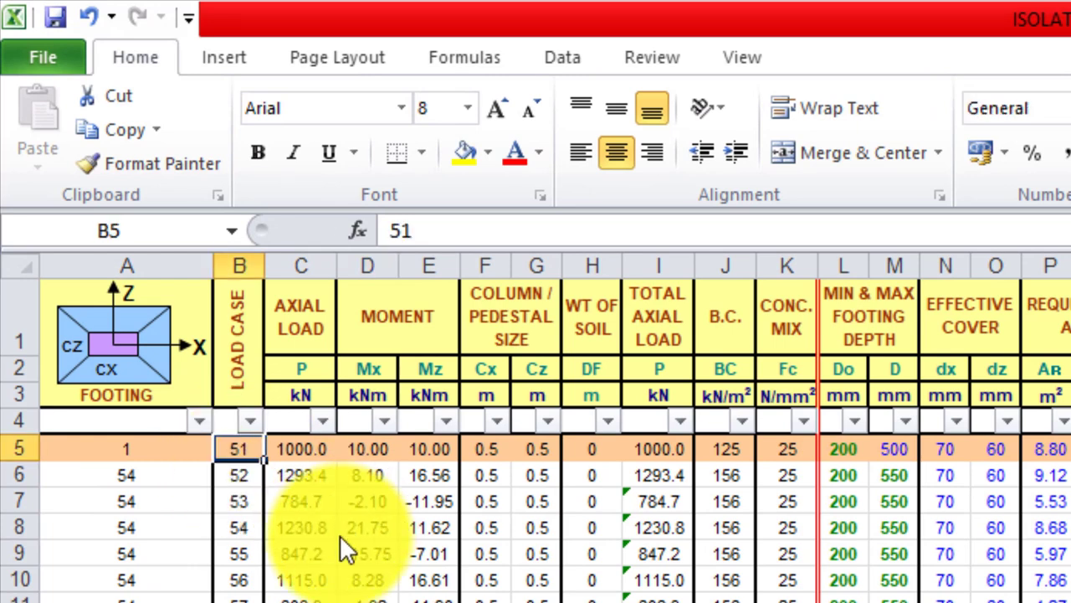
pyautogui.write('1')
pyautogui.press('Return')
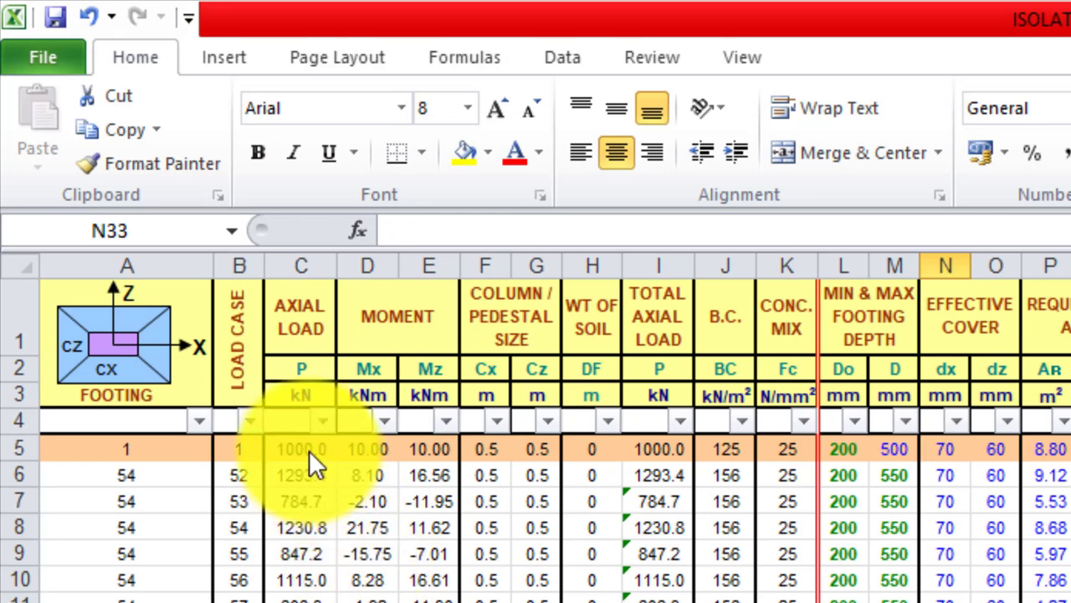
pyautogui.click(426, 456)
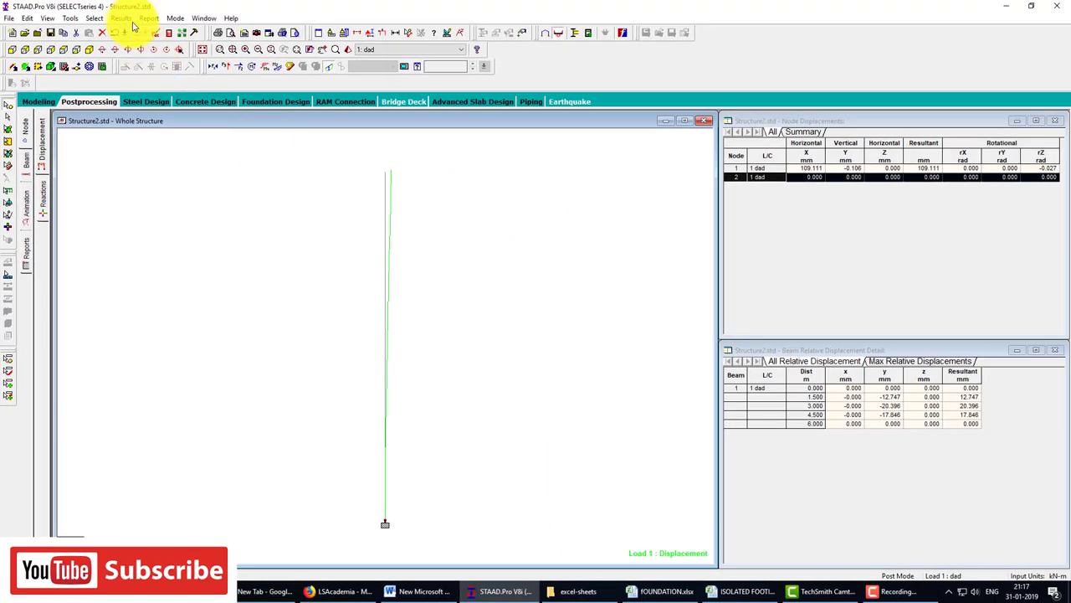
# Step: Show the support reactions report (Force-Y 72.619 kN, Moment-Z 420 kNm) and select the whole table
pyautogui.click(148, 17)
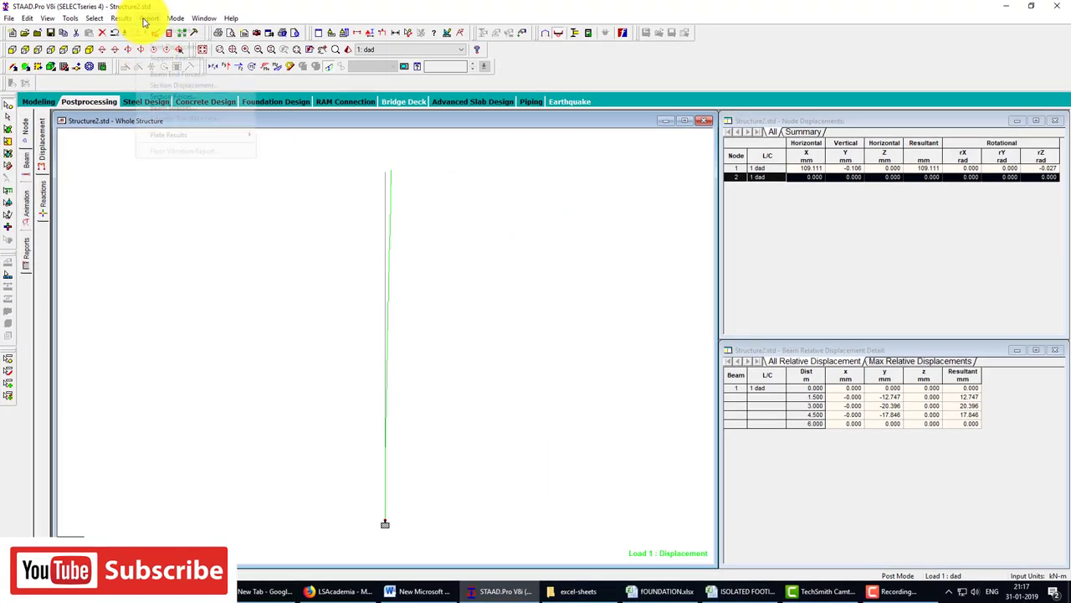
pyautogui.click(180, 57)
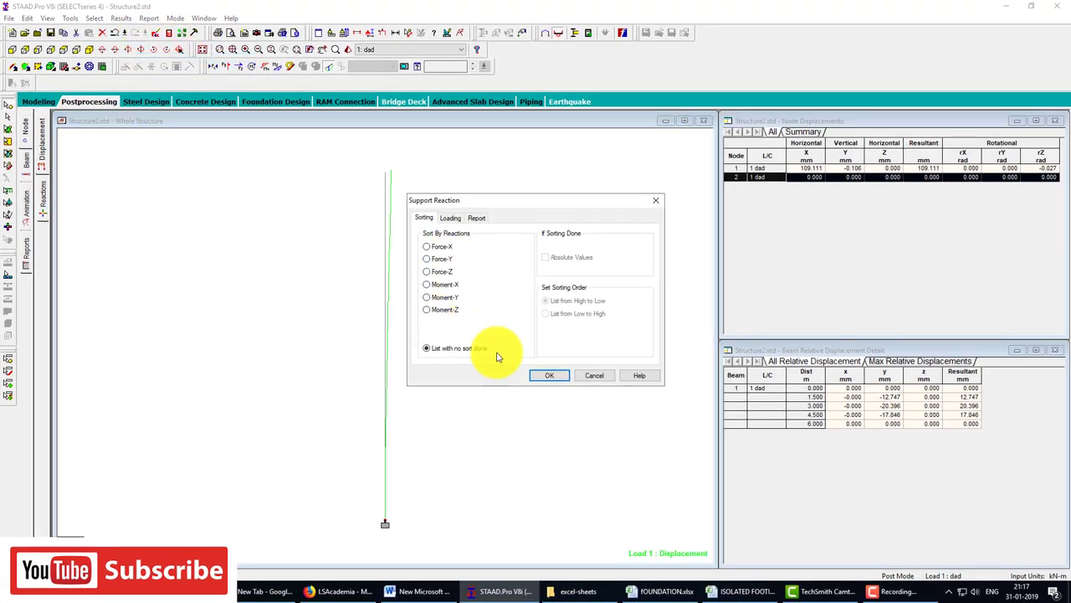
pyautogui.click(545, 376)
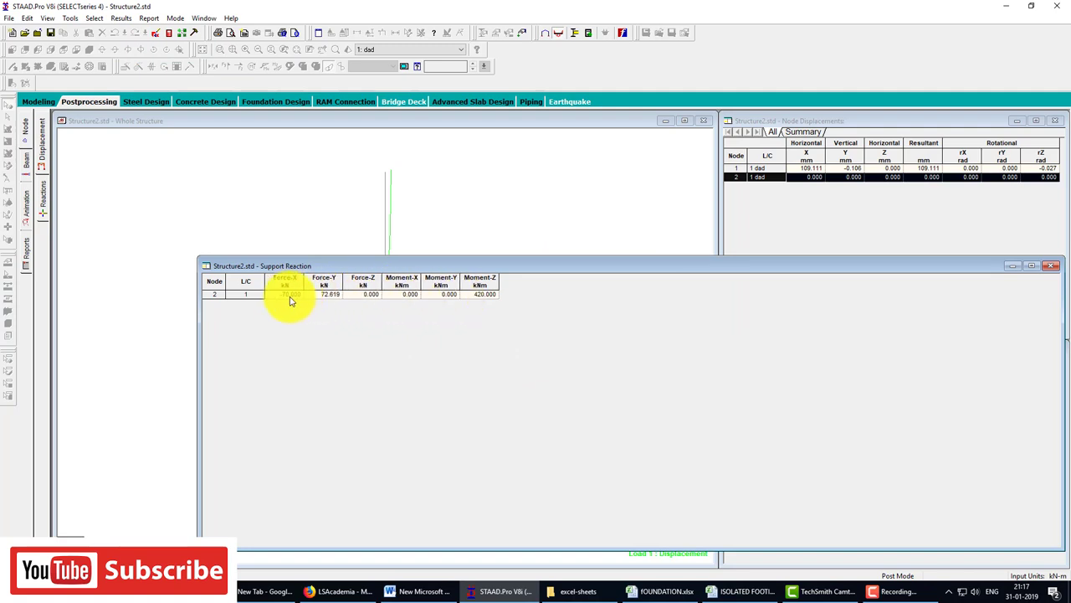
pyautogui.click(205, 280)
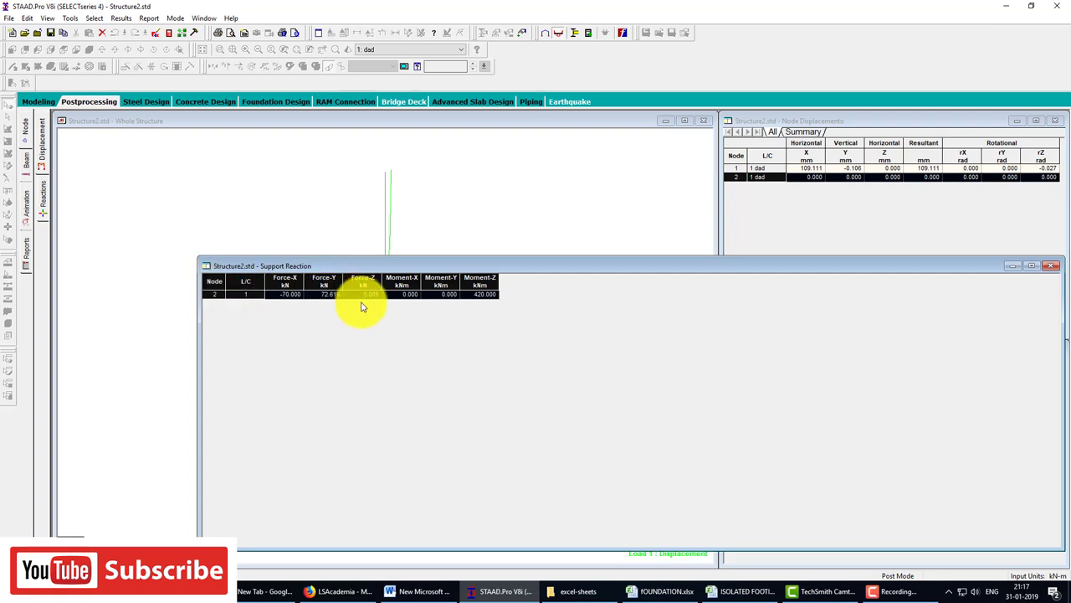
pyautogui.click(747, 591)
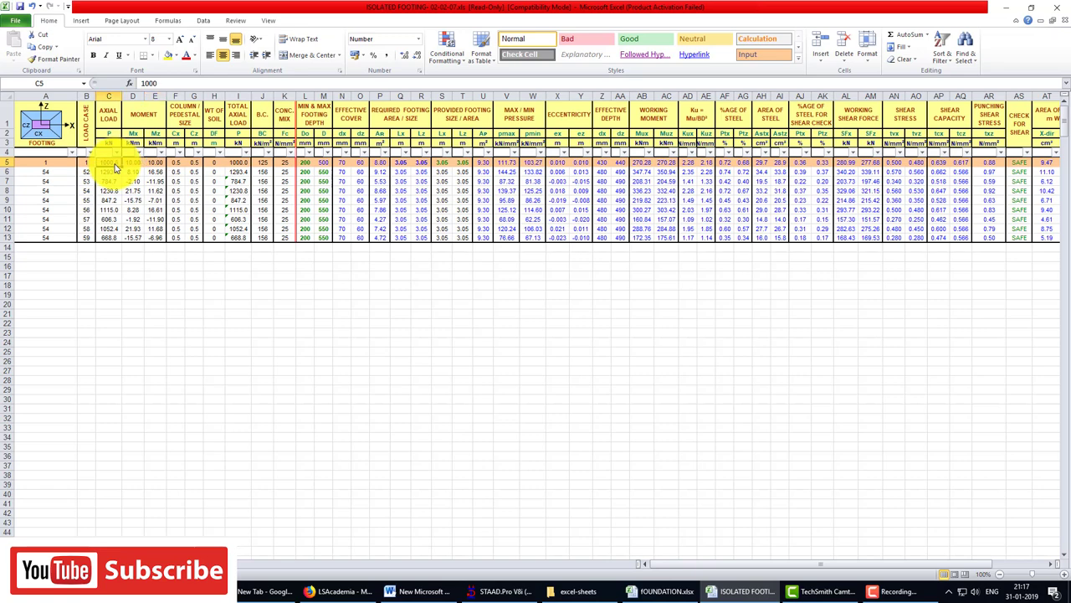
# Step: Paste the reactions into C5, D5 and E5, giving 72.0 kN axial load and 420 kNm Mz
pyautogui.hotkey('ctrl', 'v')
pyautogui.click(174, 293)
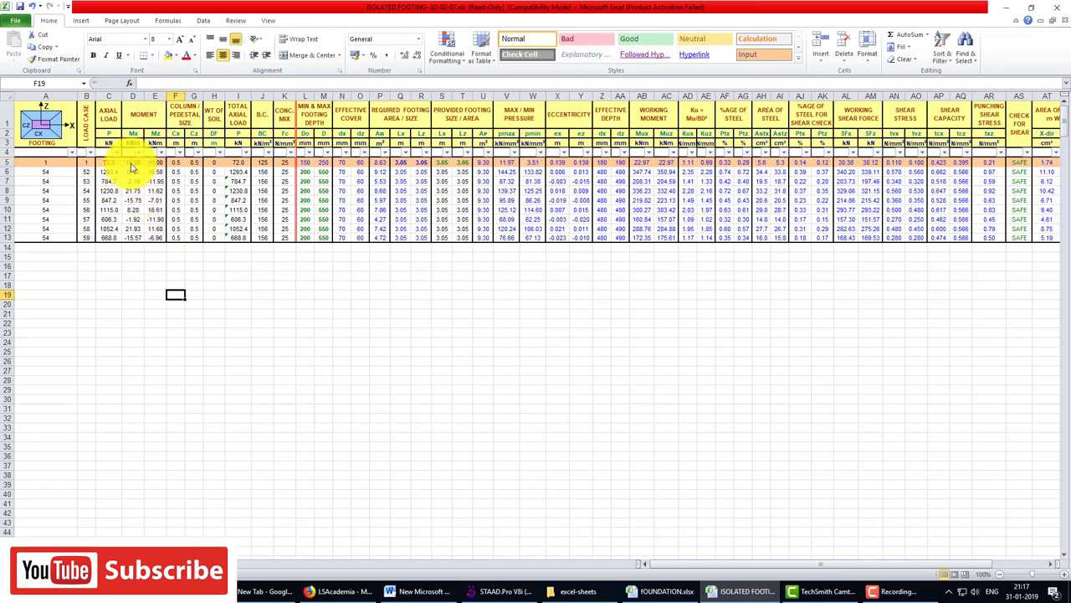
pyautogui.write('0')
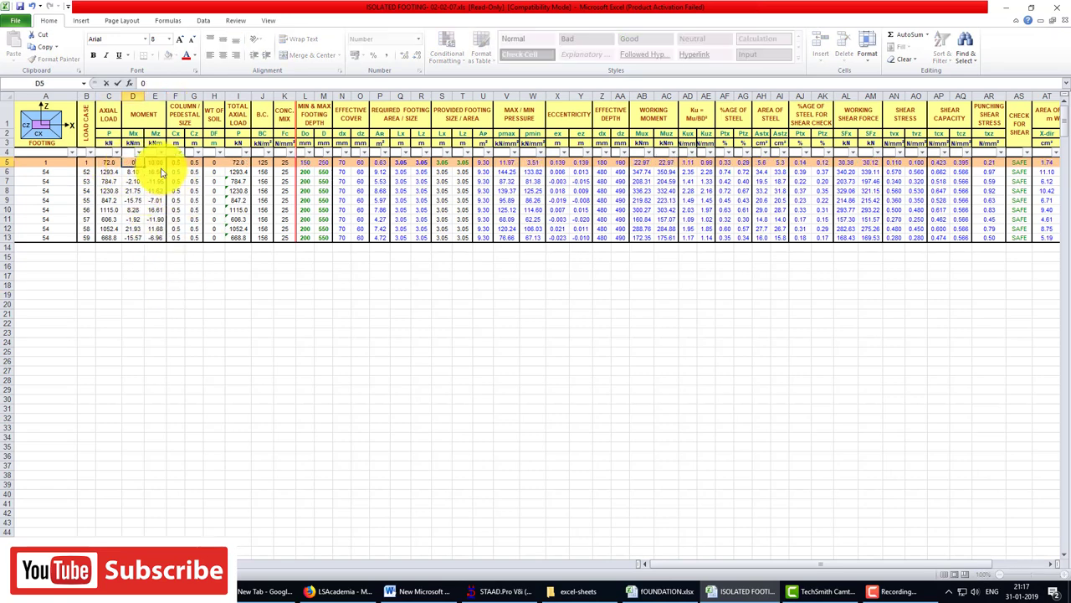
pyautogui.click(156, 168)
pyautogui.hotkey('ctrl', 'v')
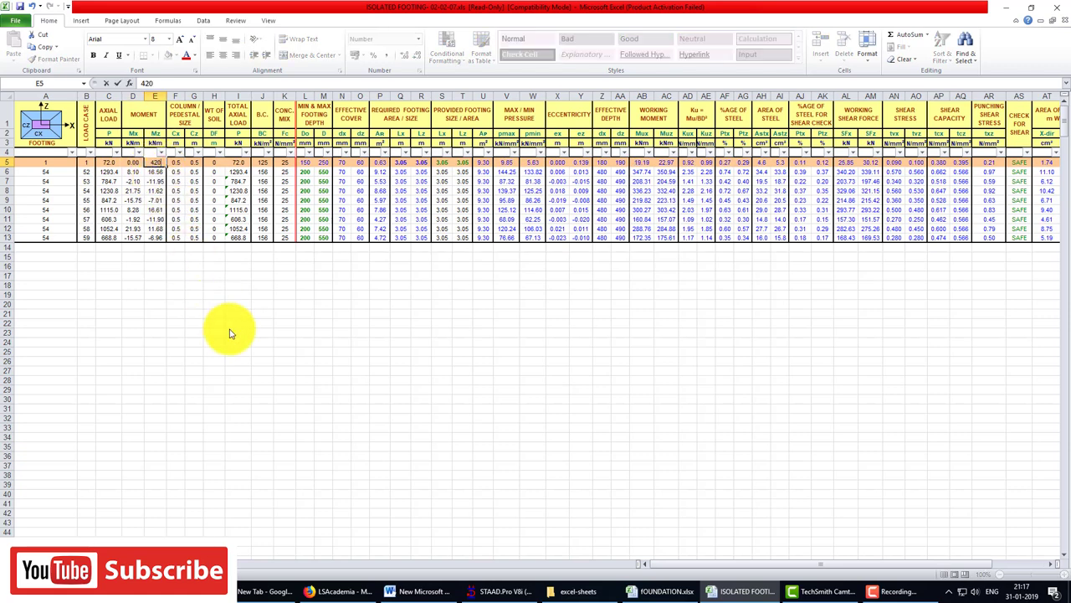
pyautogui.click(232, 333)
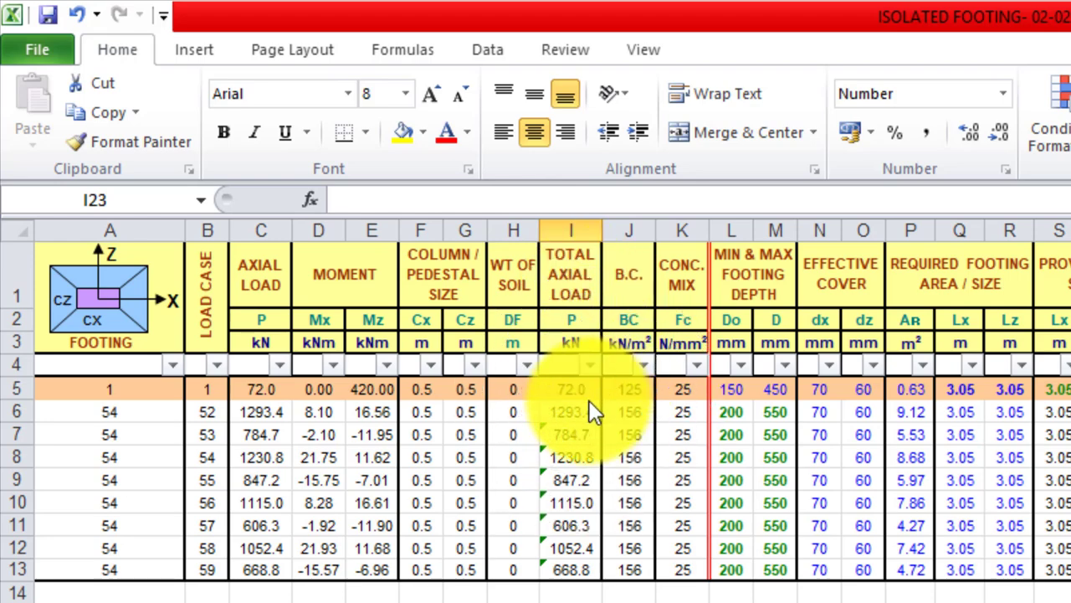
# Step: Try 150 kN/m² bearing capacity in J5 and inspect the formulas in K5 and AS5
pyautogui.click(635, 399)
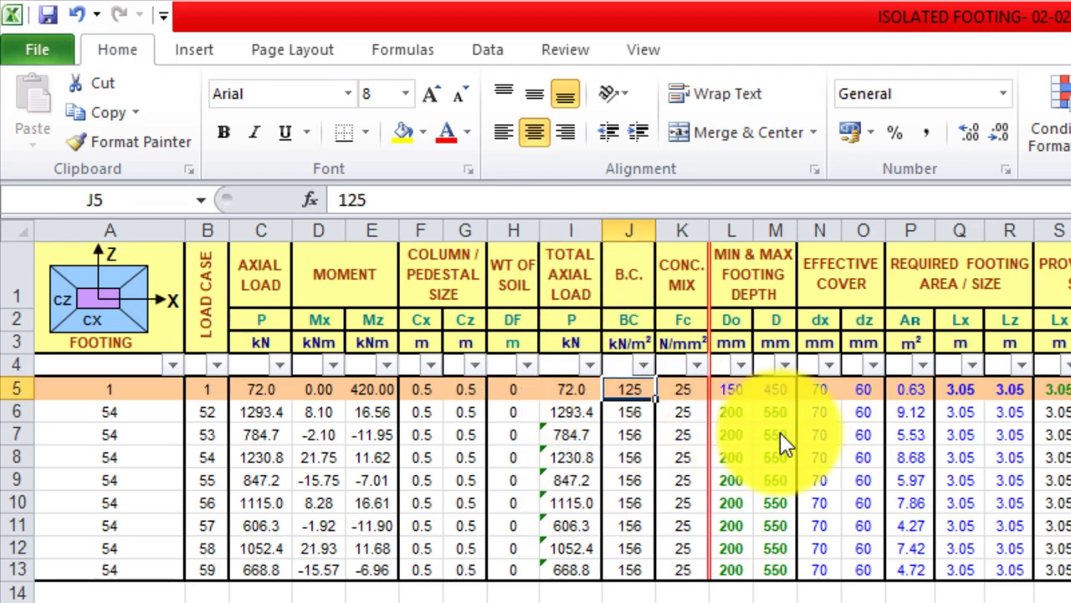
pyautogui.write('150')
pyautogui.click(782, 550)
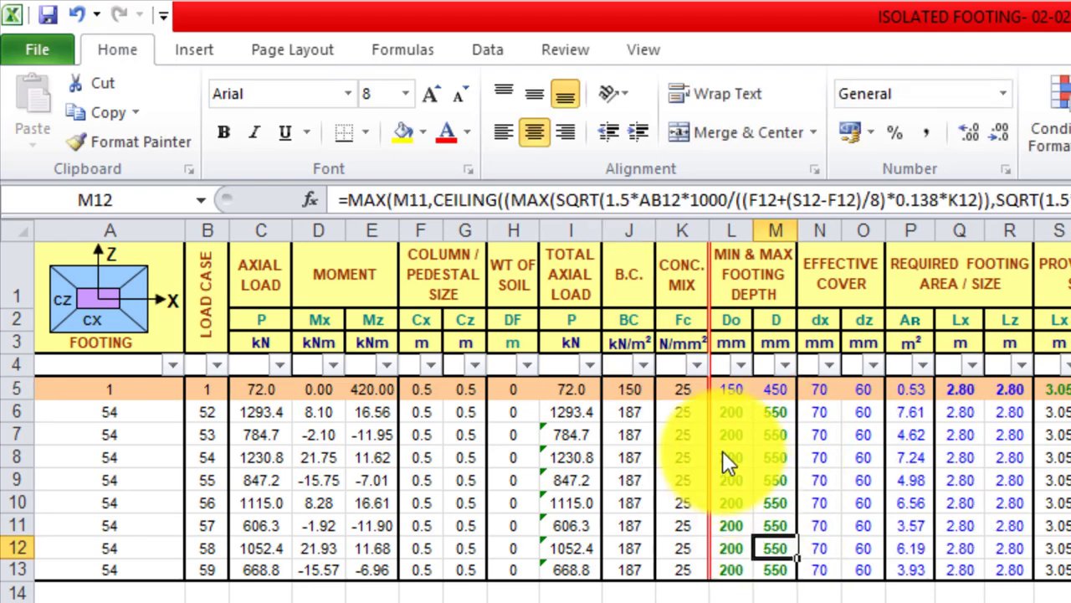
pyautogui.click(696, 392)
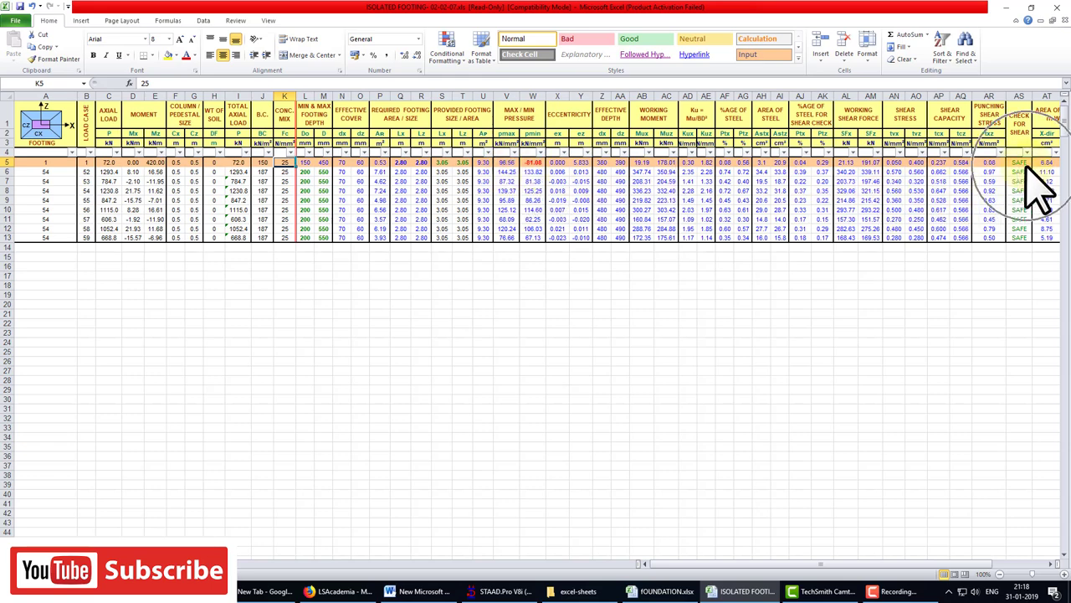
pyautogui.moveTo(964, 565); pyautogui.dragTo(1019, 564)
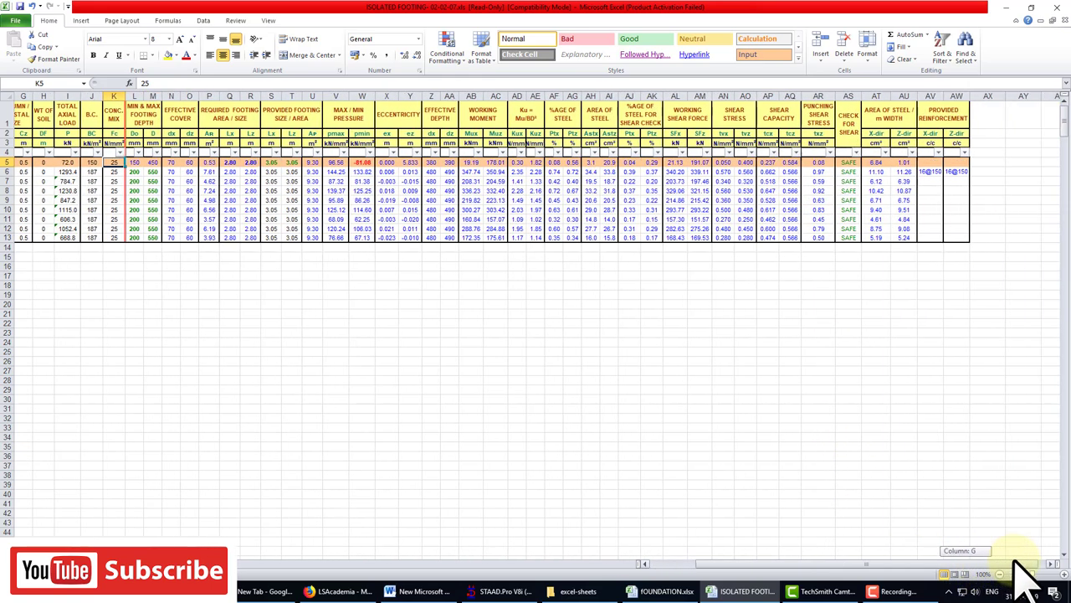
pyautogui.click(847, 162)
pyautogui.click(854, 164)
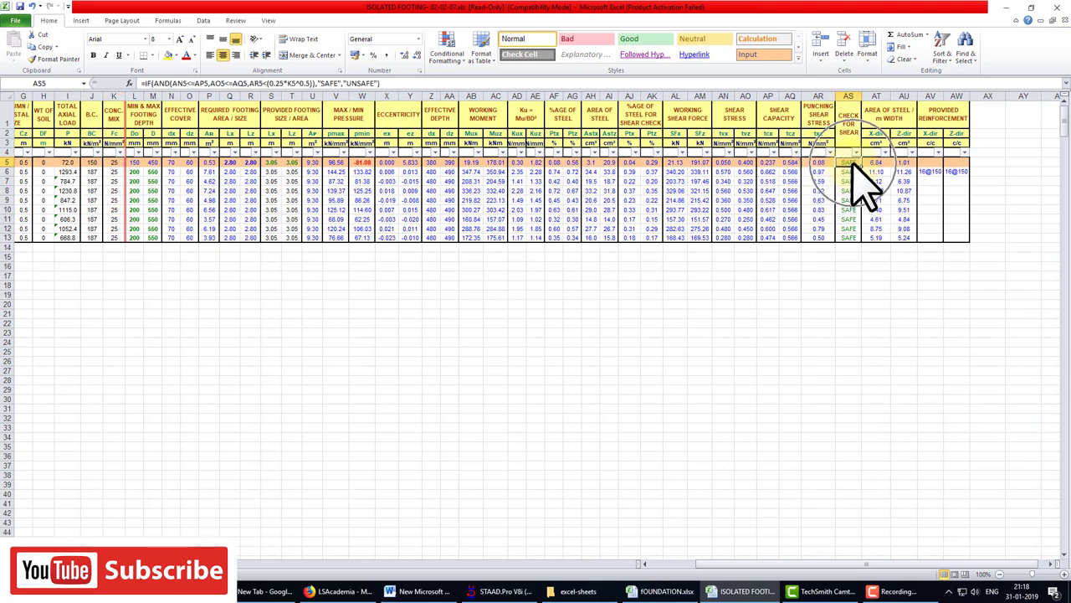
pyautogui.moveTo(976, 567); pyautogui.dragTo(816, 569)
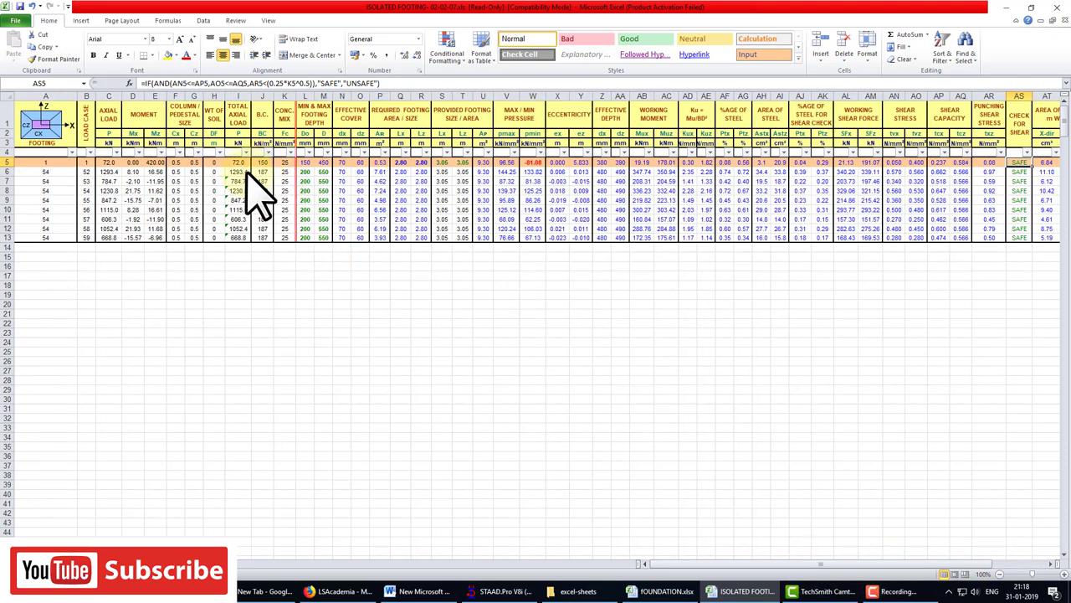
# Step: Change J5's bearing capacity to 250 kN/m²
pyautogui.click(256, 163)
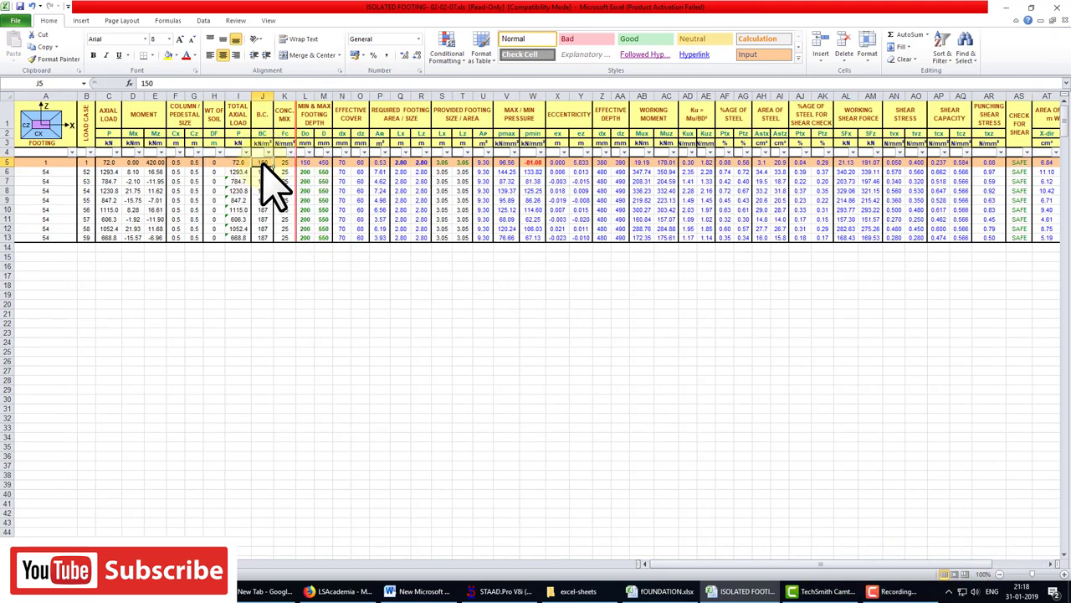
pyautogui.write('250')
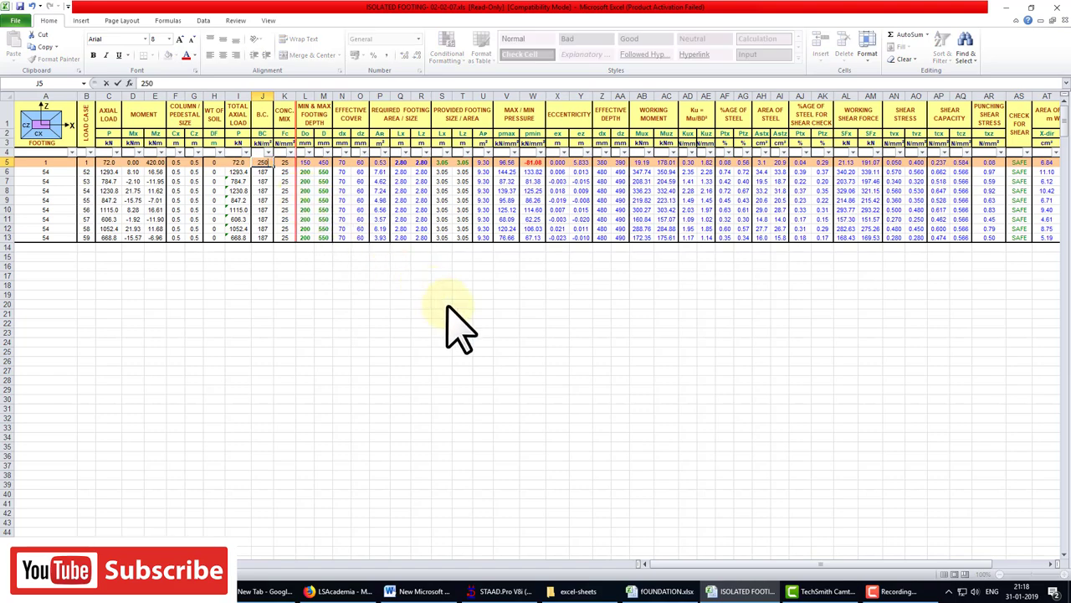
pyautogui.click(441, 303)
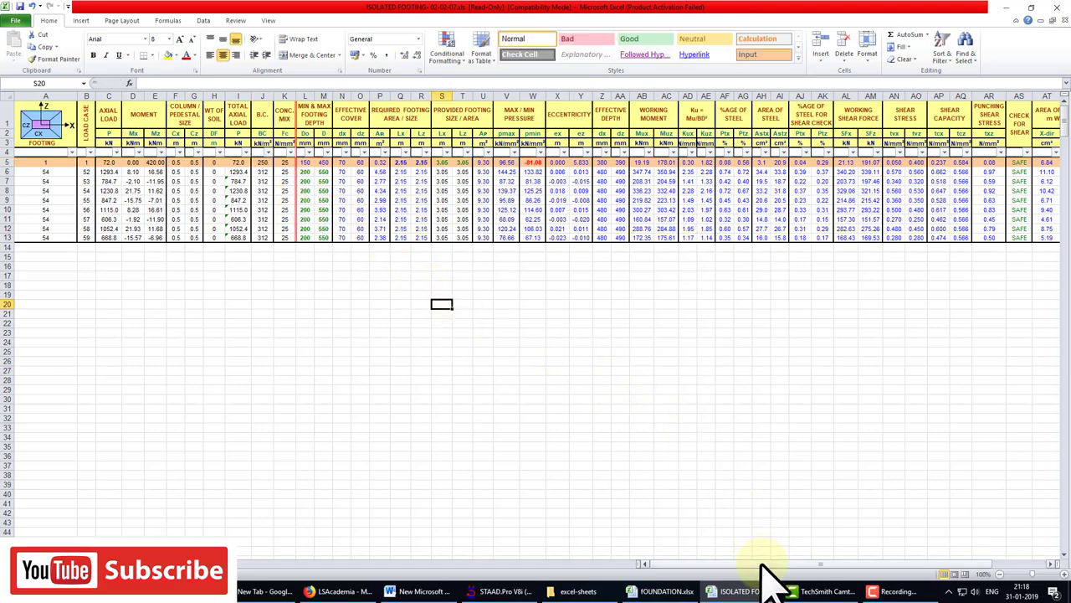
# Step: Check the Axial Load column filter without filtering, then show the footing reinforcement summary sheet
pyautogui.moveTo(761, 563)
pyautogui.mouseDown()
pyautogui.moveTo(884, 564)
pyautogui.moveTo(653, 586)
pyautogui.mouseUp()
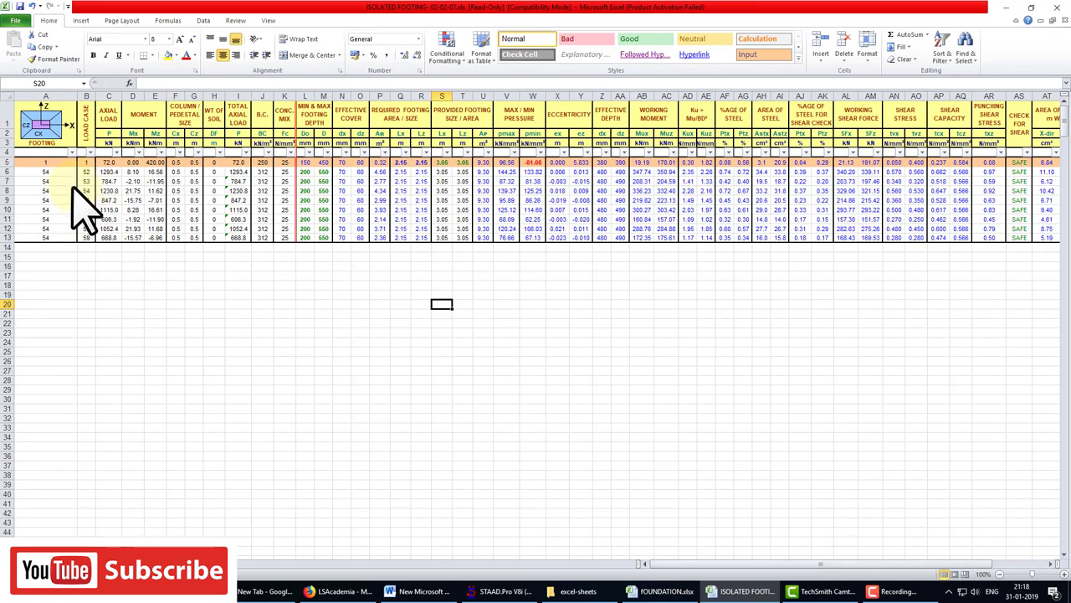
pyautogui.click(116, 153)
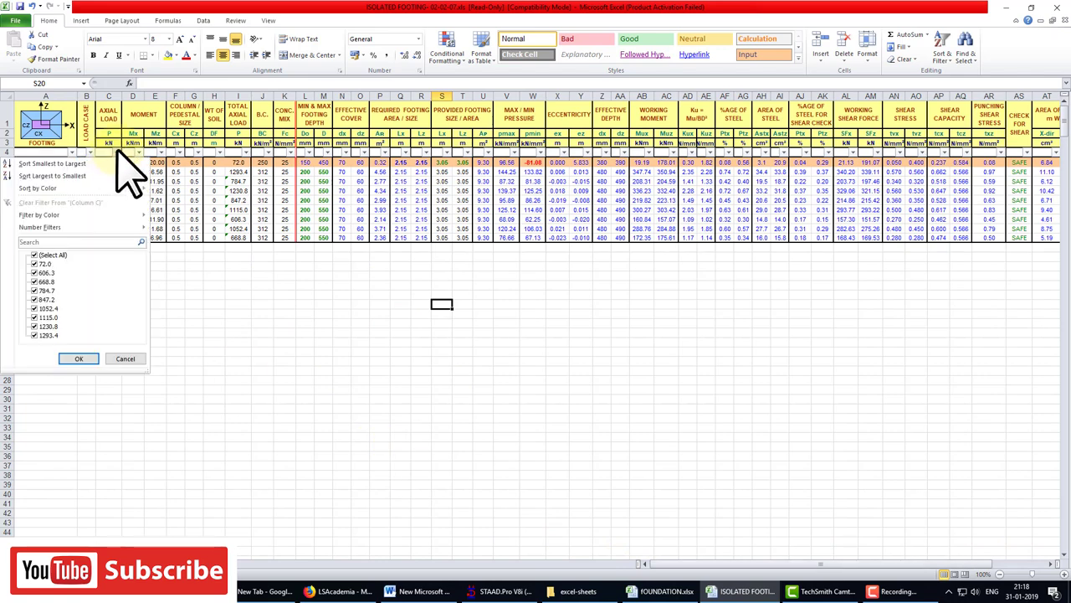
pyautogui.press('Escape')
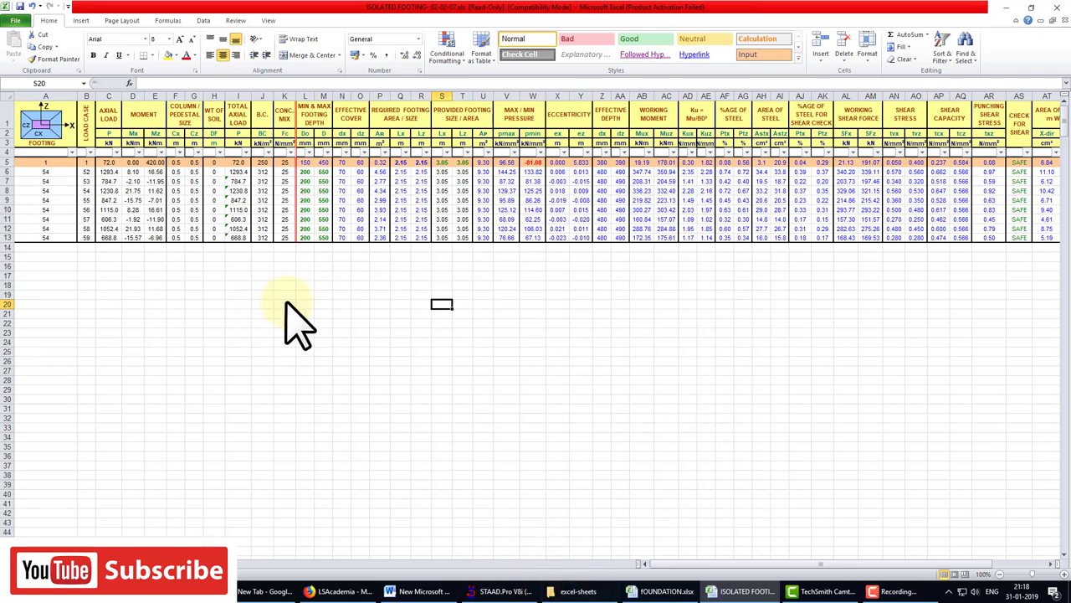
pyautogui.click(147, 562)
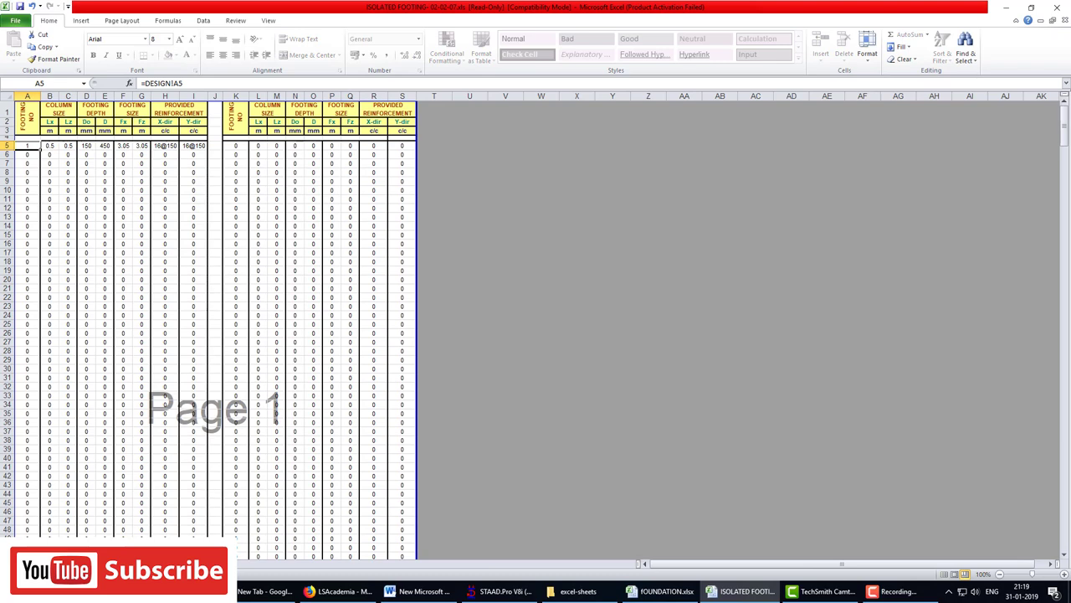
# Step: Compare the calculation and summary sheets, check the 16@150 reinforcement, then close the workbook without saving
pyautogui.hotkey('ctrl', 'pageup')
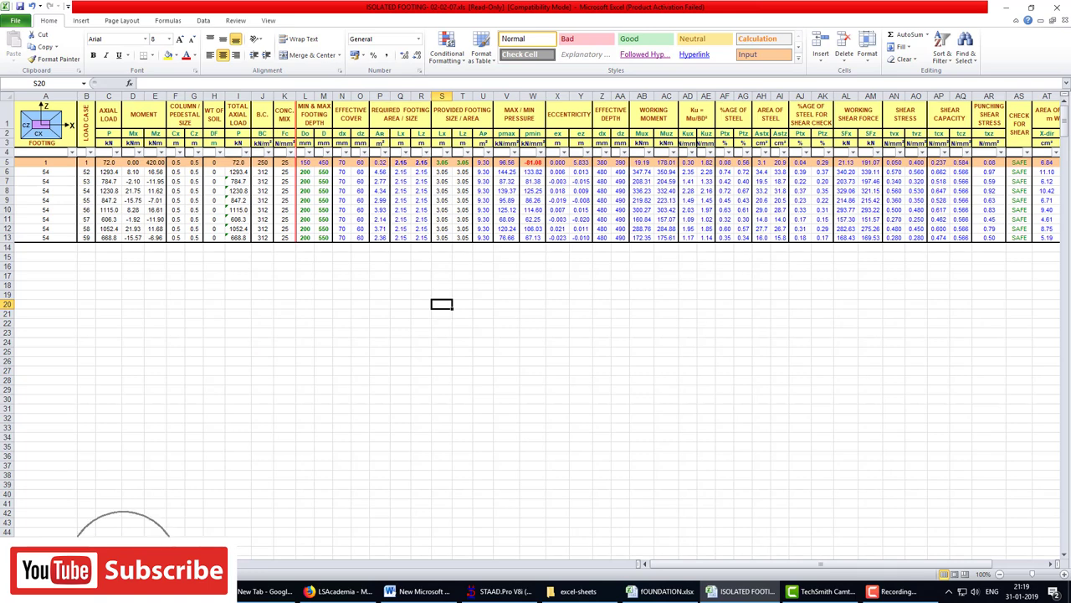
pyautogui.hotkey('ctrl', 'pagedown')
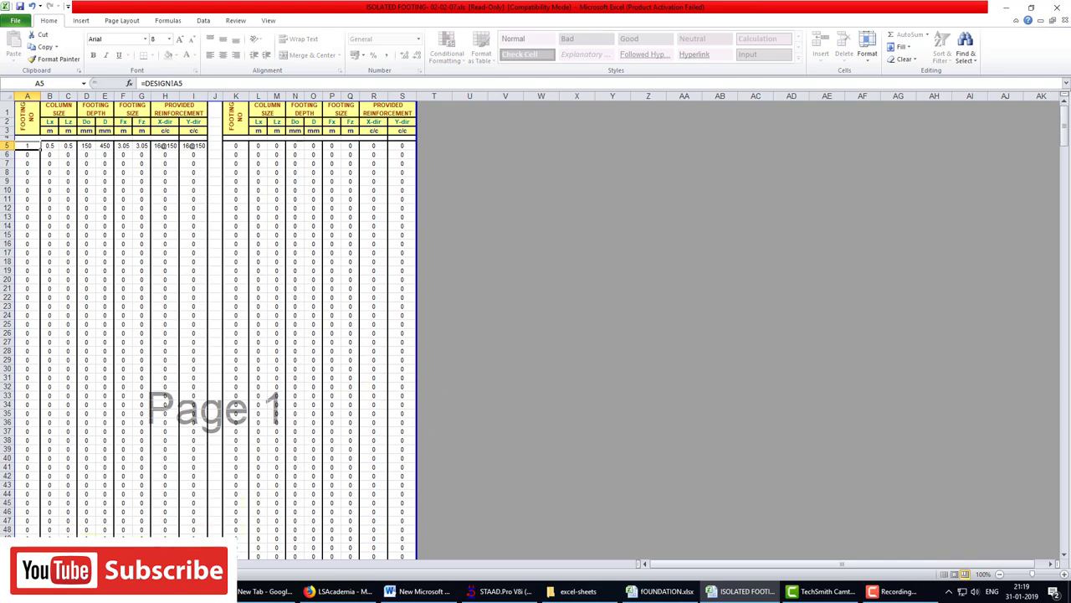
pyautogui.hotkey('ctrl', 'pageup')
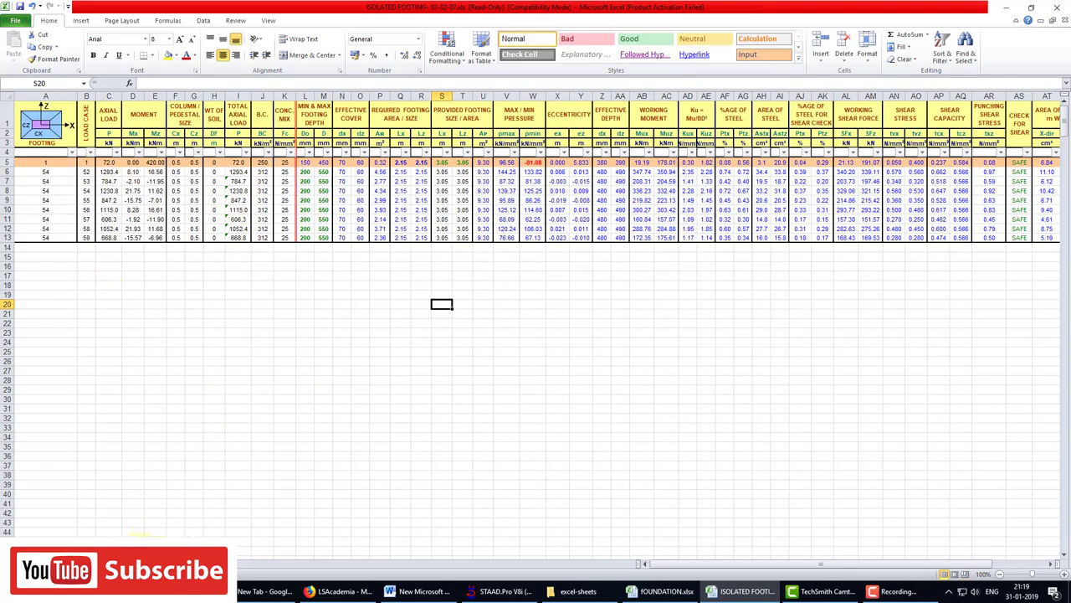
pyautogui.hotkey('ctrl', 'pagedown')
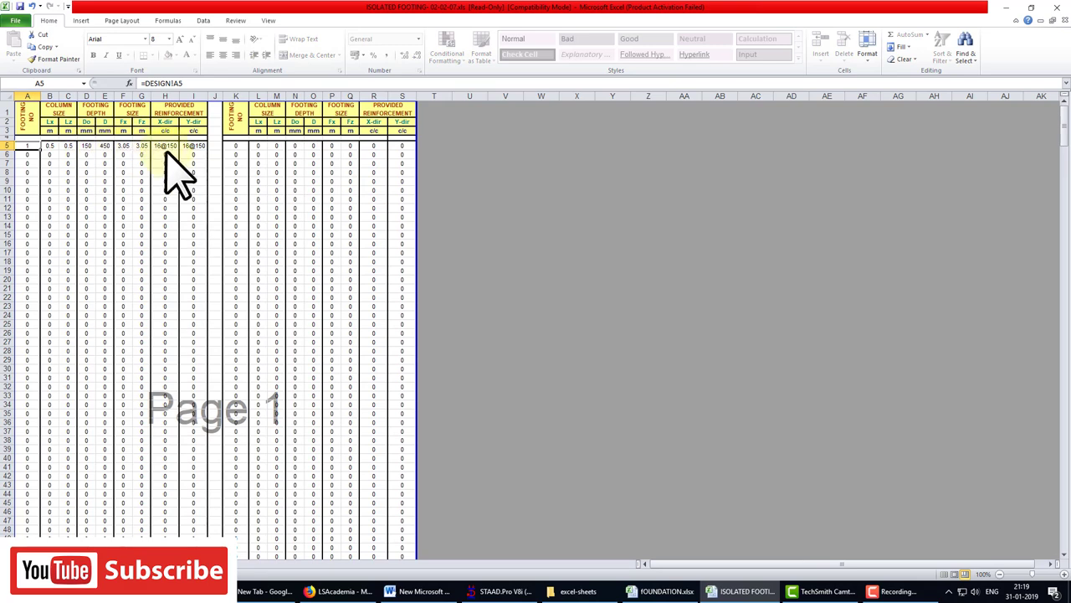
pyautogui.click(167, 150)
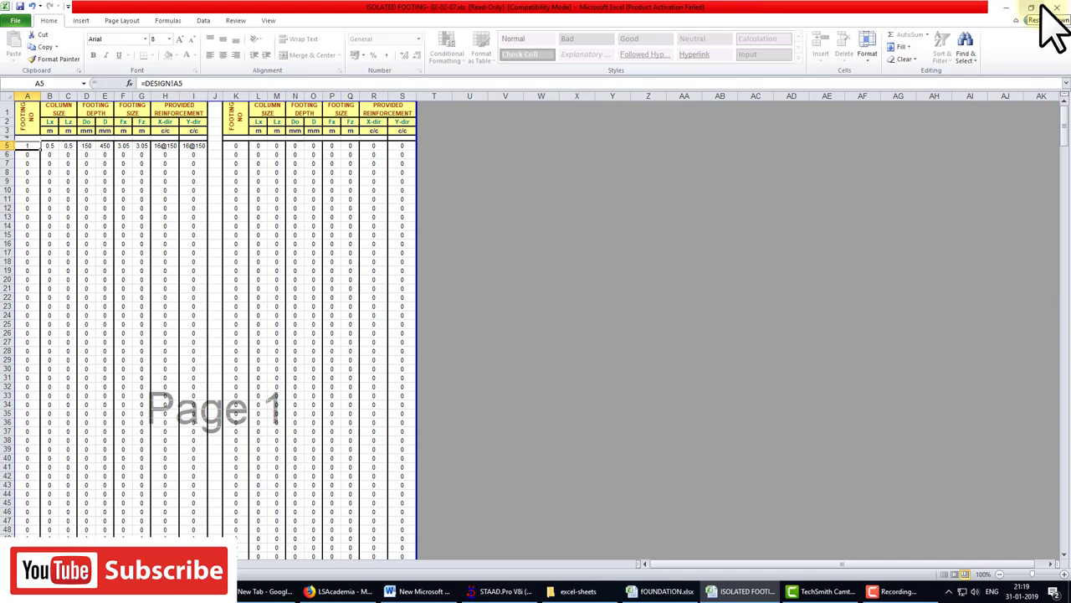
pyautogui.click(1060, 12)
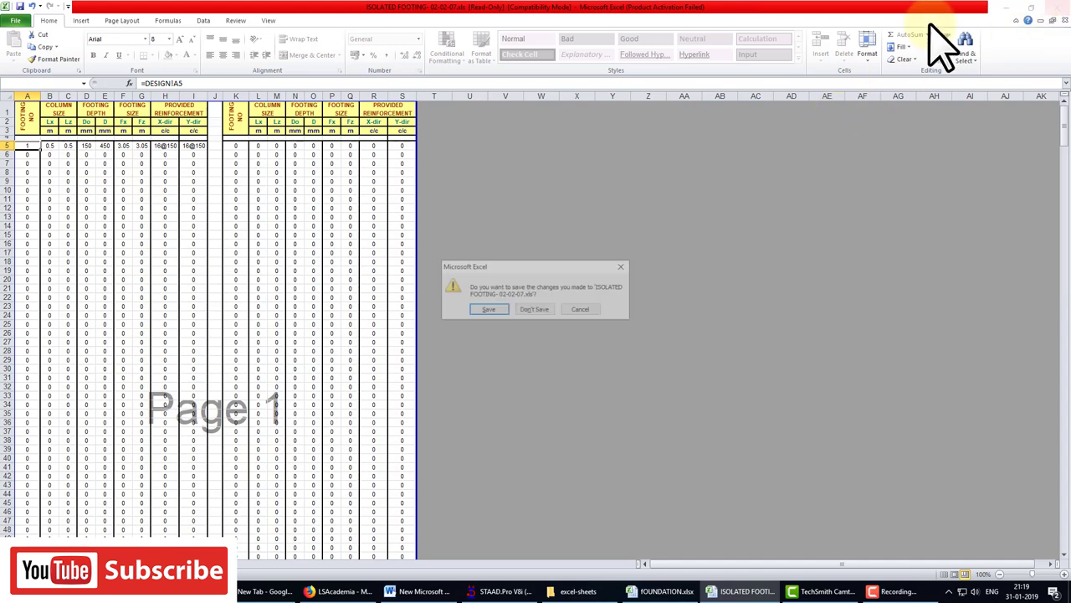
pyautogui.click(548, 307)
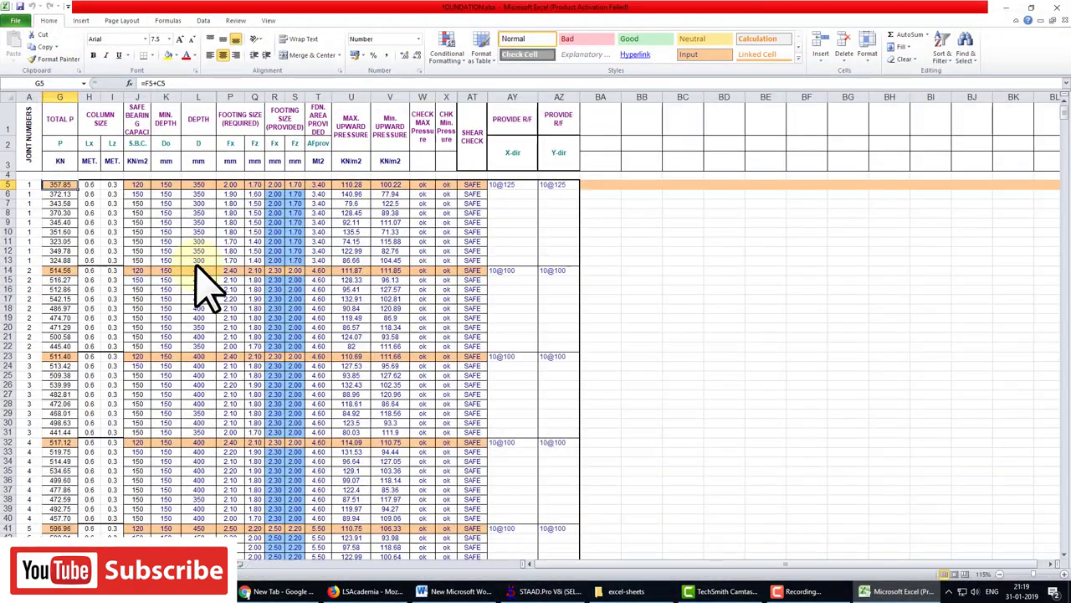
# Step: Enter 70 as the total load in cell G5
pyautogui.scroll(-1, 84, 234)
pyautogui.scroll(1, 72, 209)
pyautogui.moveTo(75, 224); pyautogui.dragTo(62, 179)
pyautogui.write('70')
pyautogui.click(103, 222)
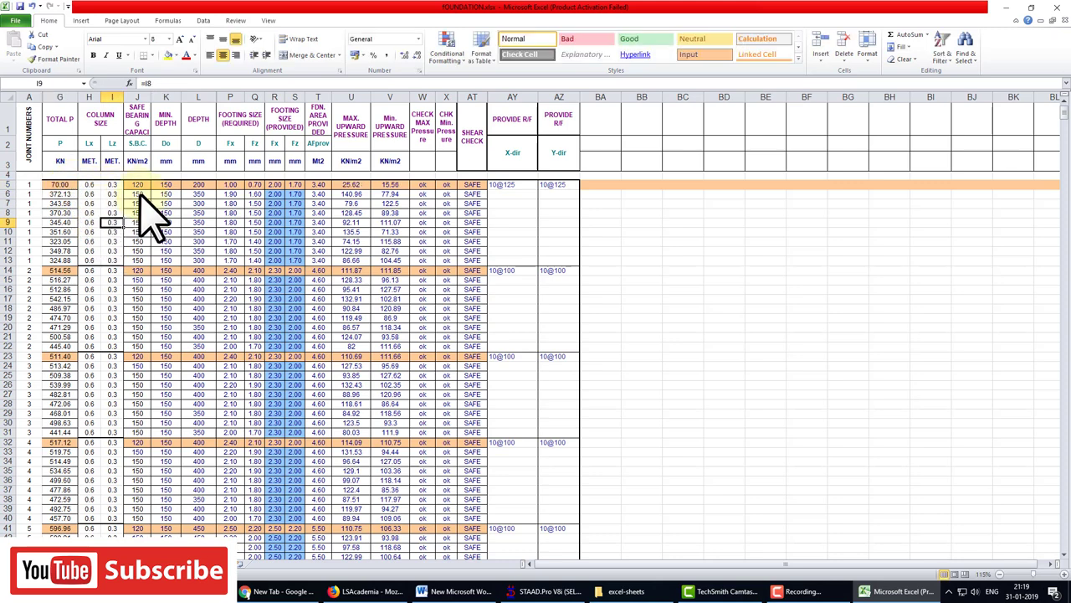
# Step: Try bearing capacities 150 and 10 in J5, settle on 100, then close the spreadsheet
pyautogui.write('15')
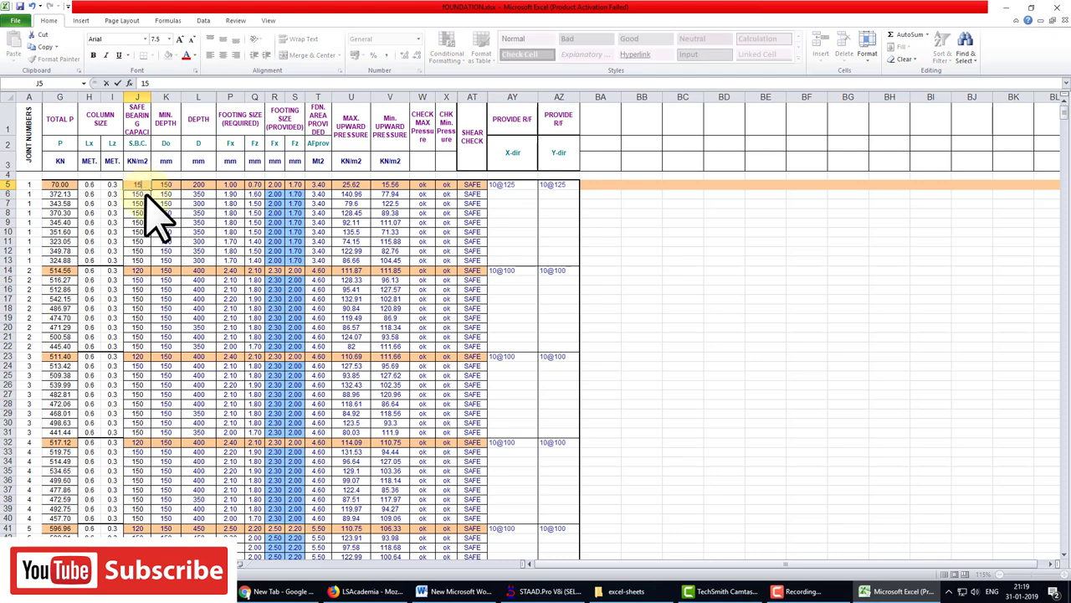
pyautogui.write('0')
pyautogui.click(172, 224)
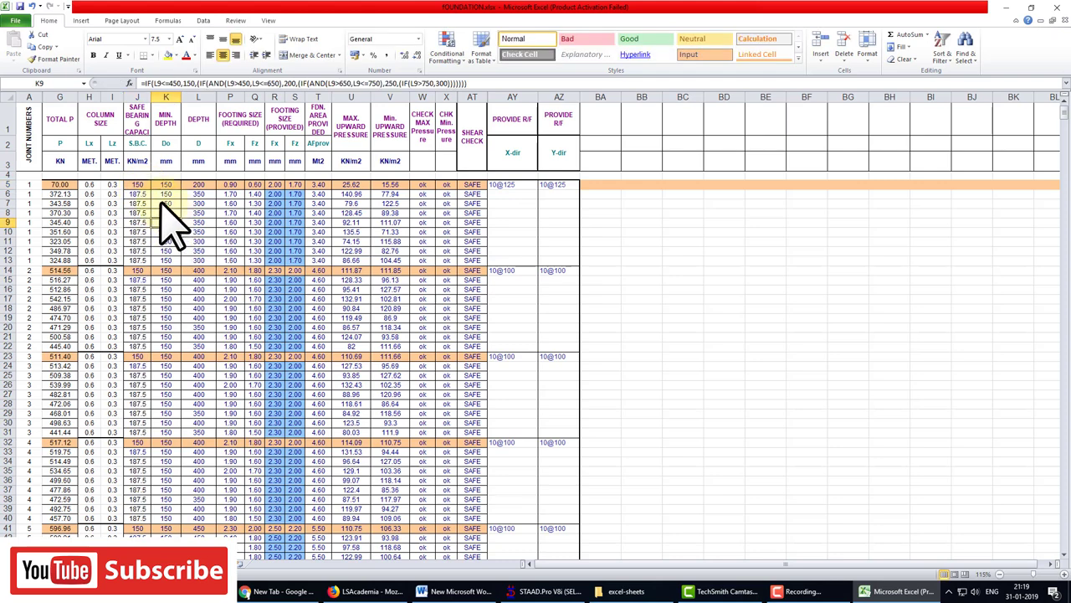
pyautogui.click(139, 185)
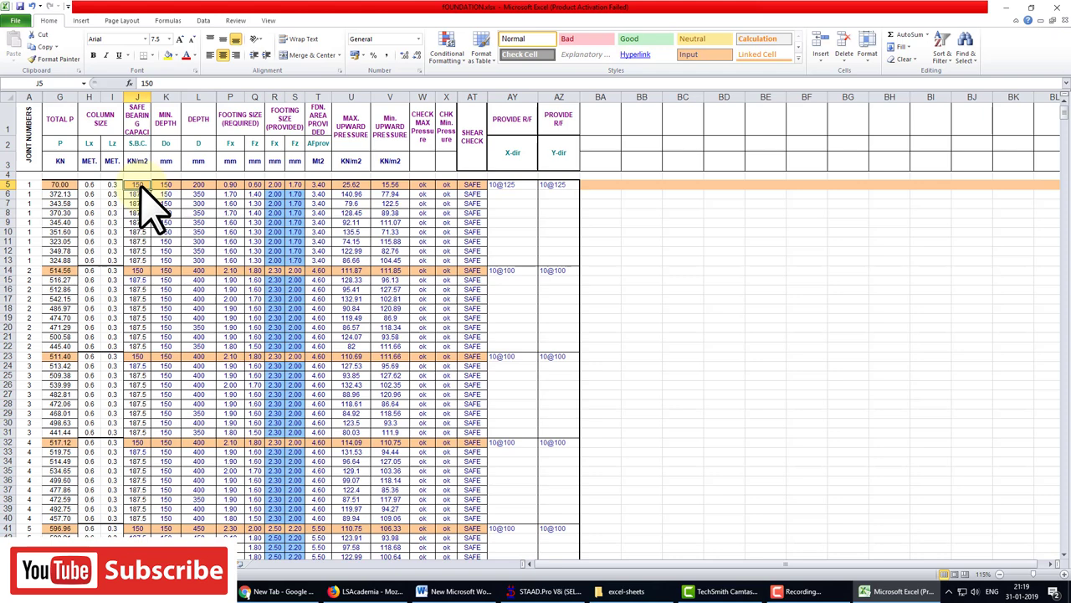
pyautogui.write('1')
pyautogui.click(199, 232)
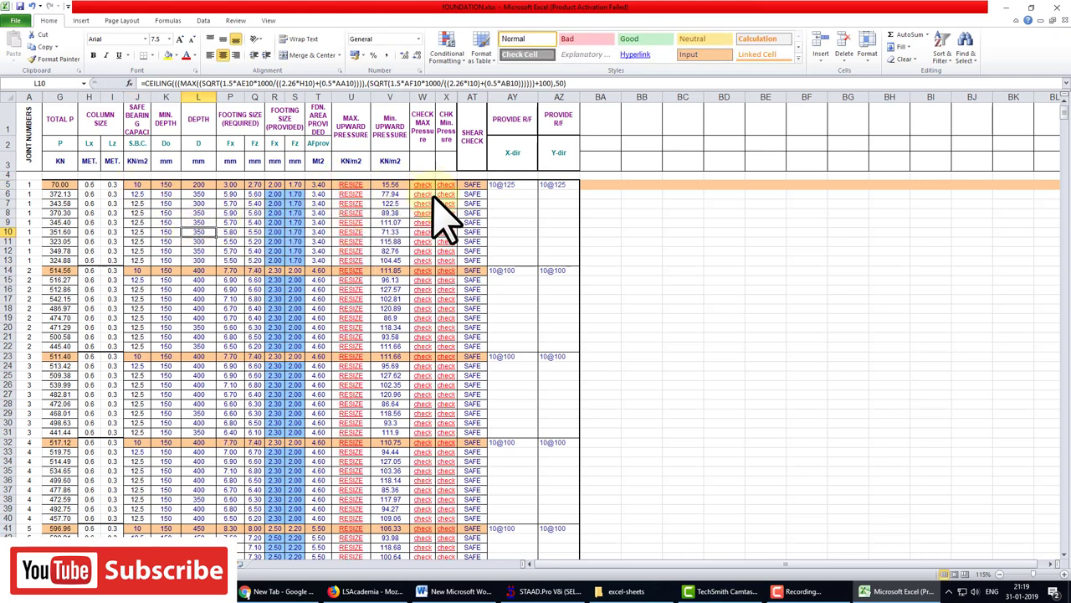
pyautogui.click(140, 186)
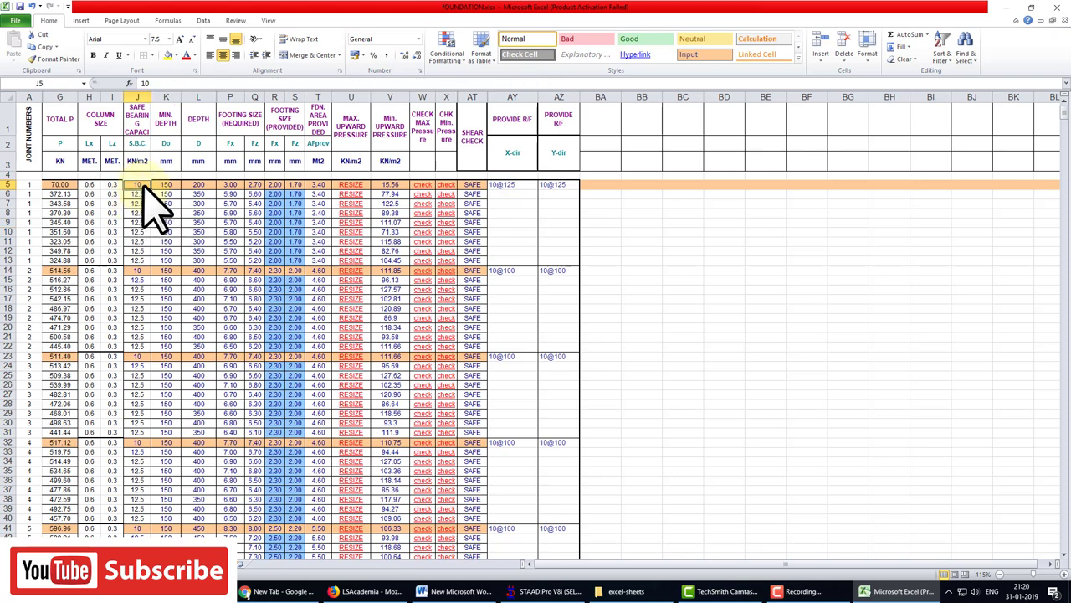
pyautogui.doubleClick(144, 185)
pyautogui.write('0')
pyautogui.click(178, 193)
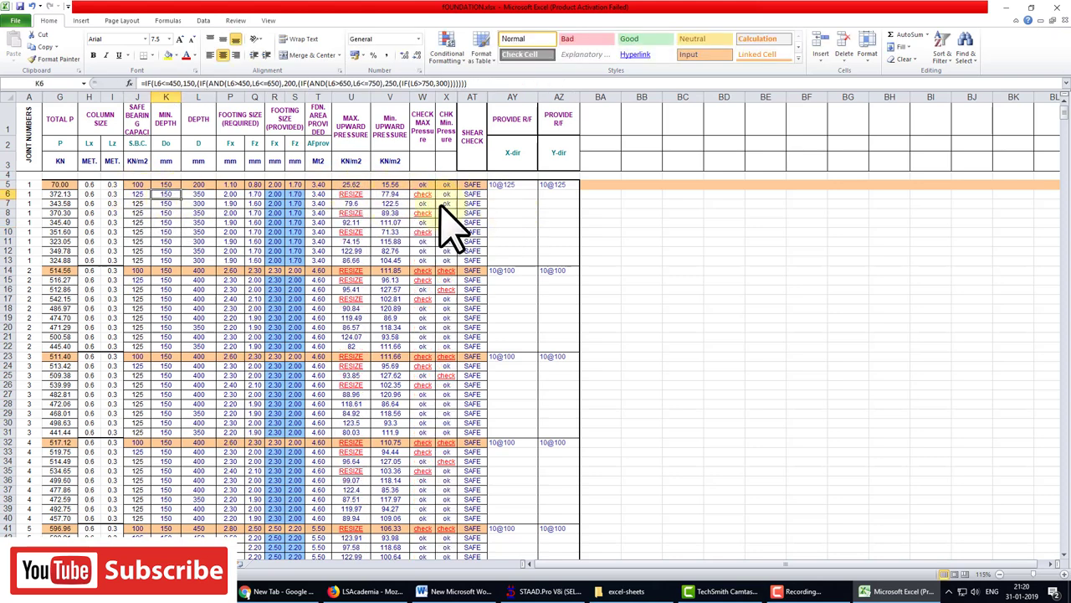
pyautogui.click(10, 184)
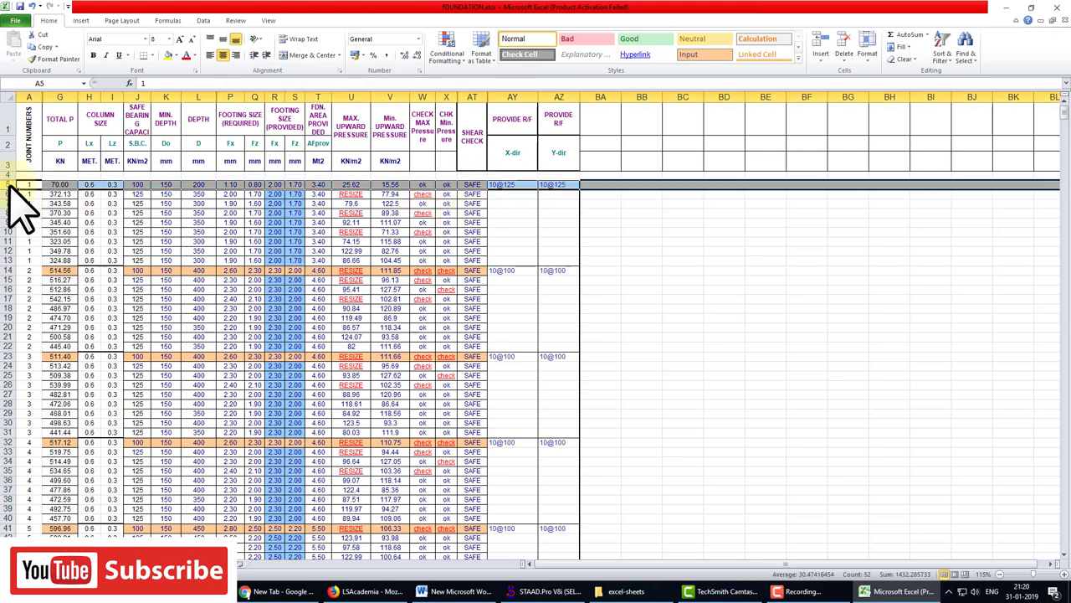
pyautogui.click(1056, 9)
# Step: Discard the spreadsheet changes, close the support reaction table and go to Foundation Design
pyautogui.click(527, 309)
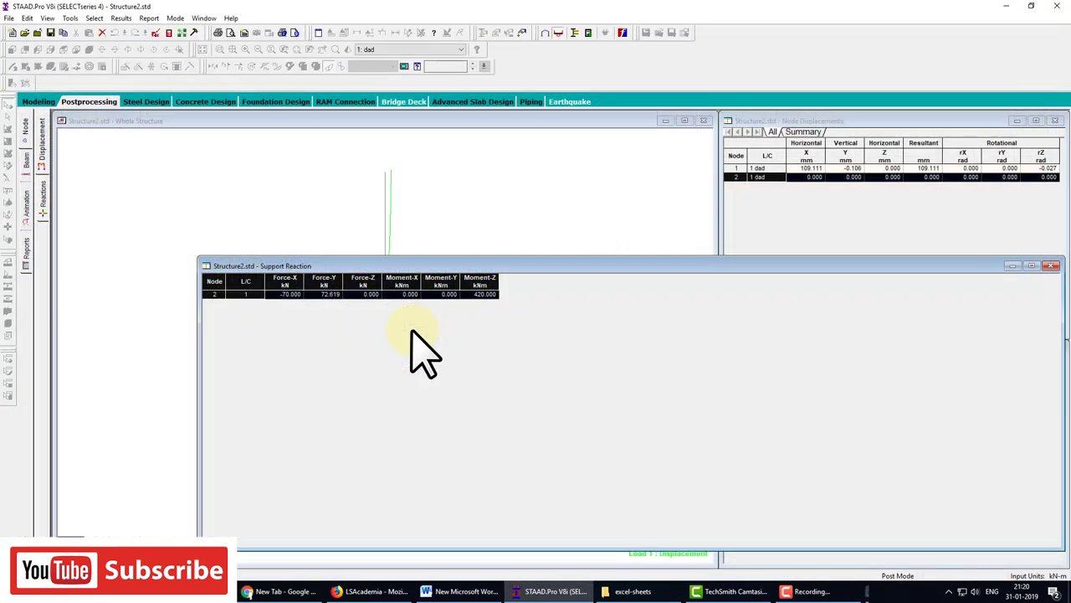
pyautogui.click(1051, 266)
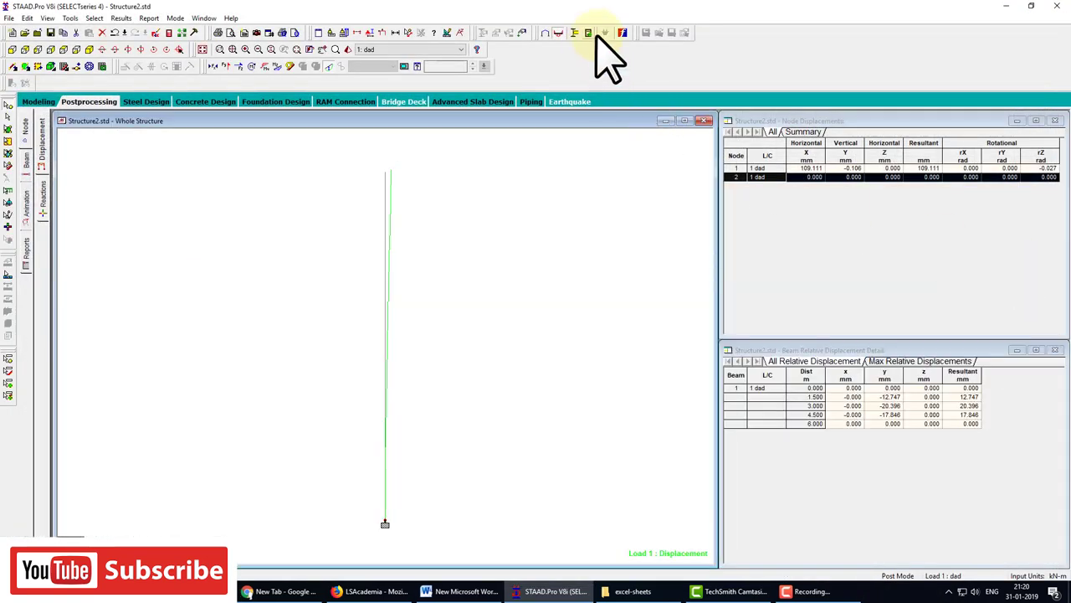
pyautogui.click(622, 33)
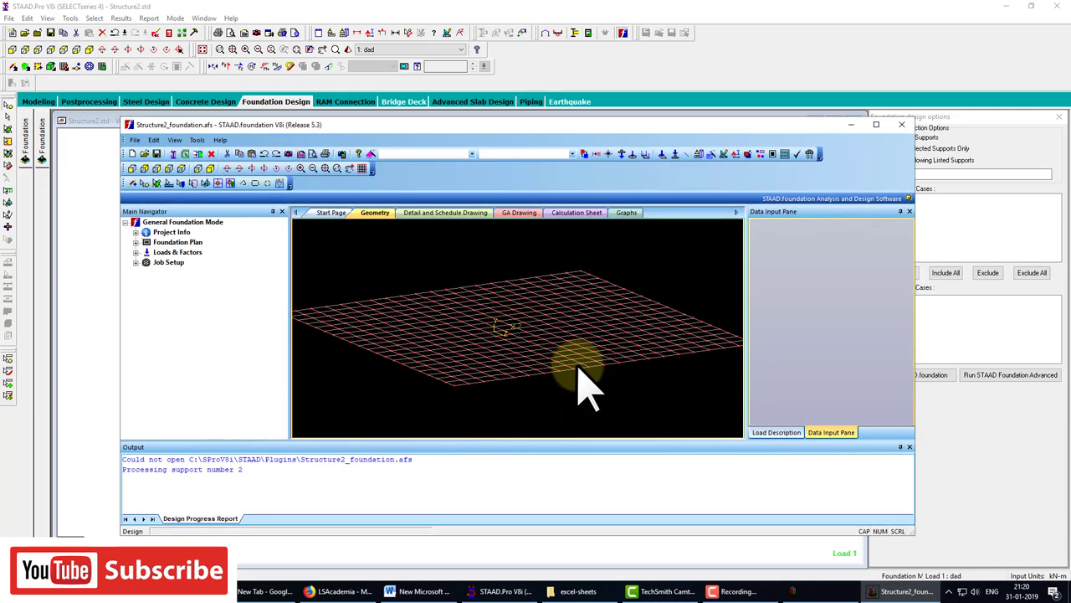
# Step: Create a new job named isolated using the Indian design code
pyautogui.scroll(5, 512, 318)
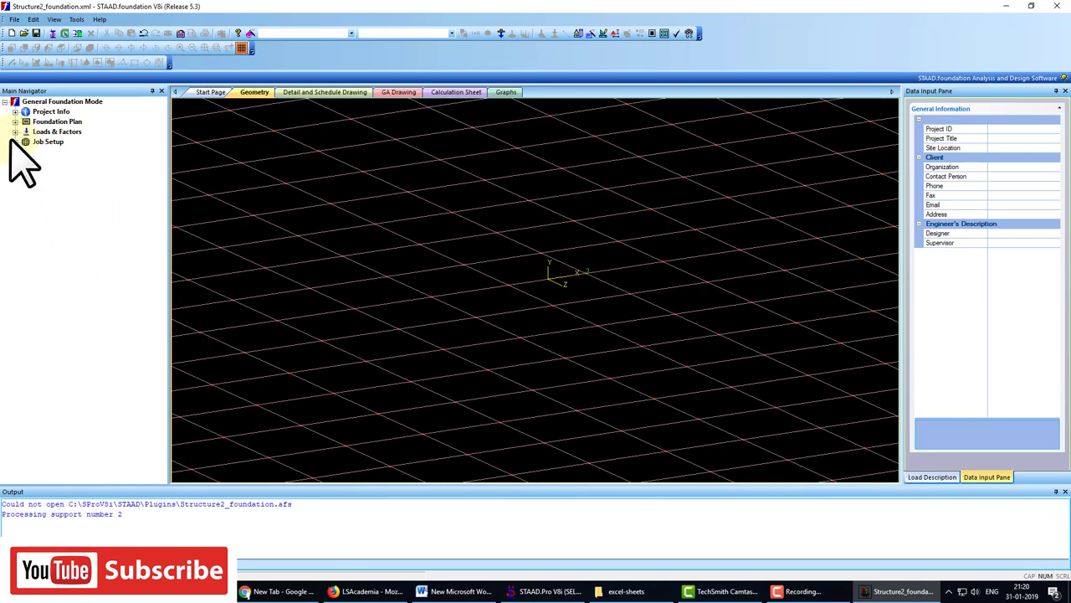
pyautogui.click(15, 142)
pyautogui.click(52, 151)
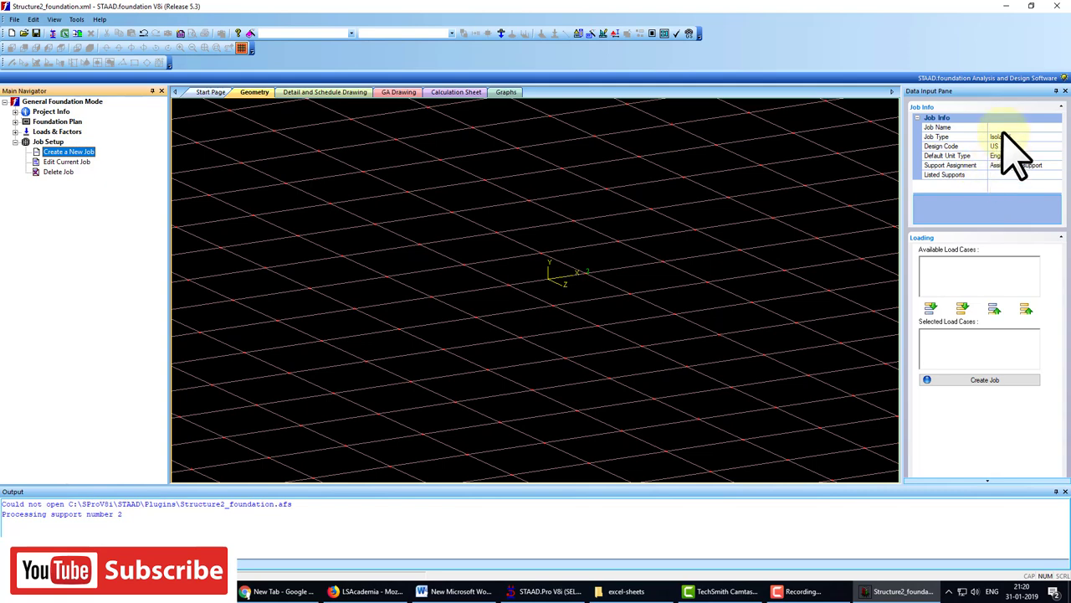
pyautogui.click(1003, 128)
pyautogui.write('isolated')
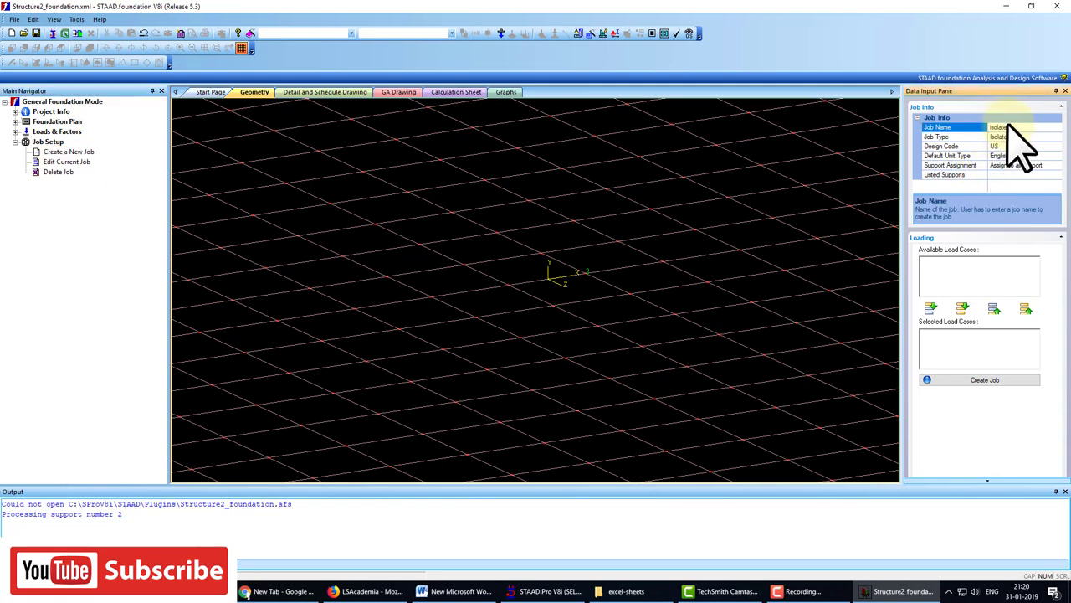
pyautogui.click(1013, 148)
pyautogui.click(1057, 148)
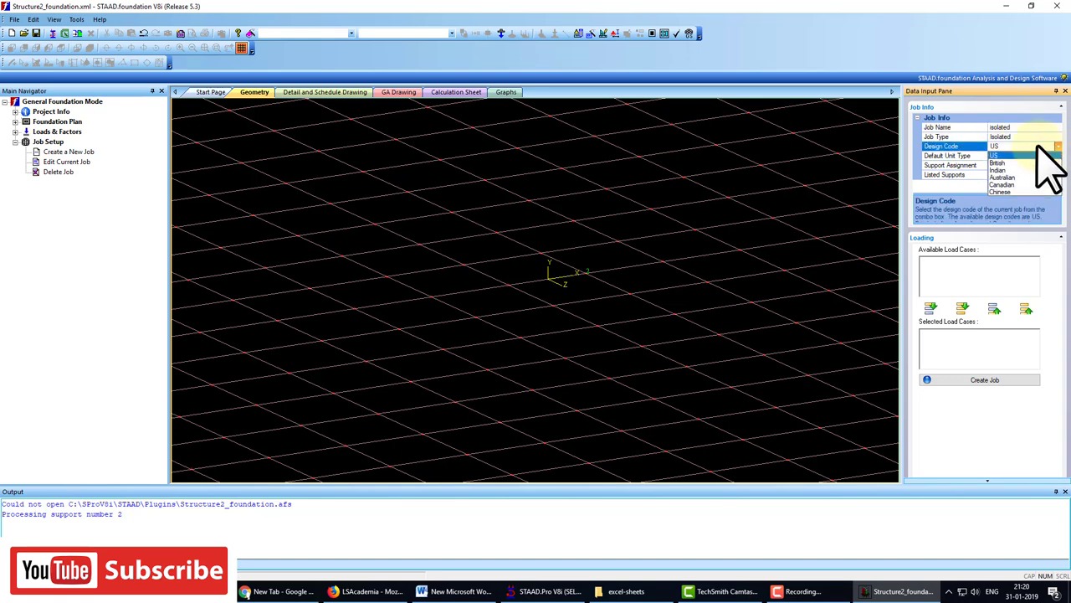
pyautogui.click(1025, 201)
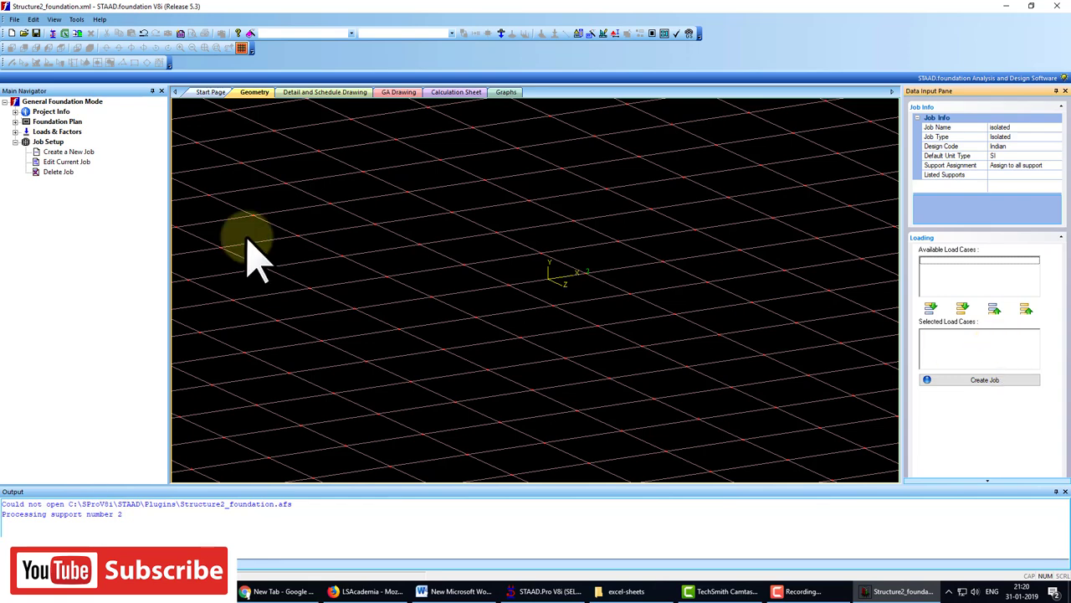
# Step: Return to STAAD.Pro from the taskbar
pyautogui.scroll(1, 569, 452)
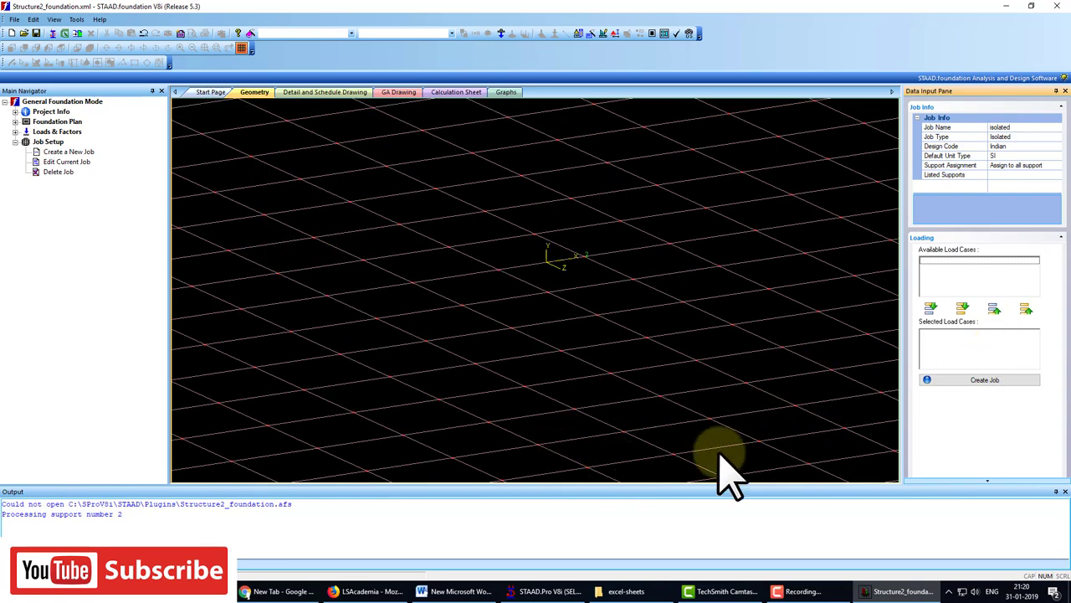
pyautogui.scroll(2, 507, 323)
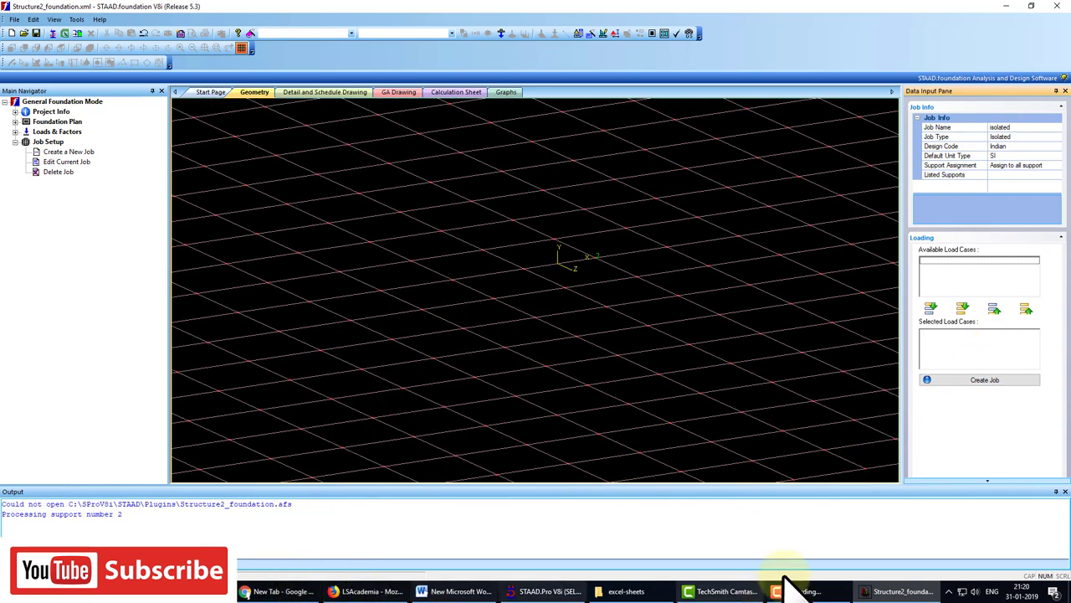
pyautogui.scroll(2, 737, 307)
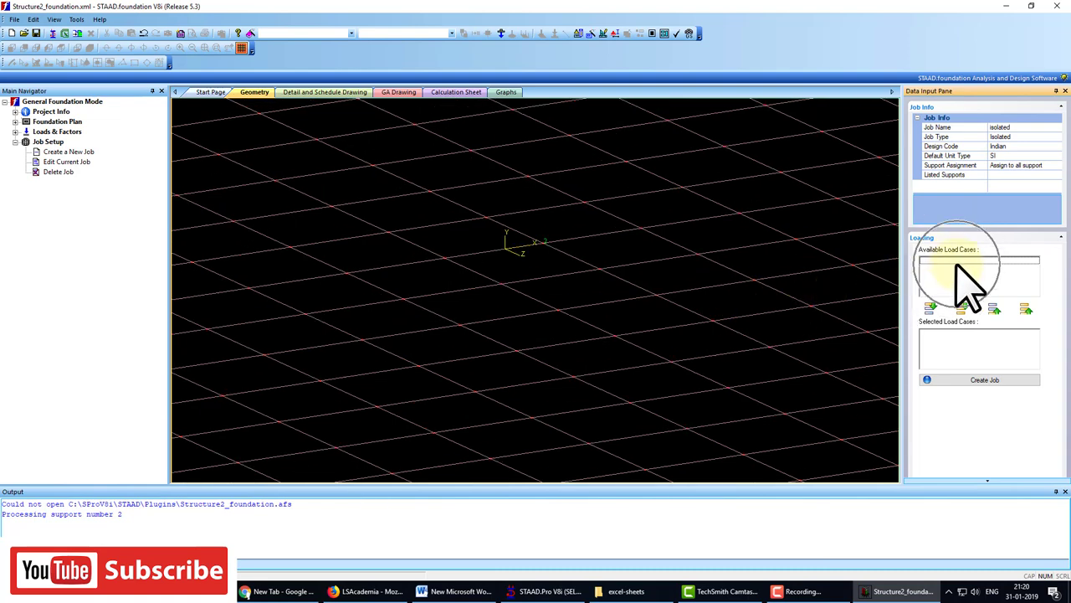
pyautogui.click(544, 591)
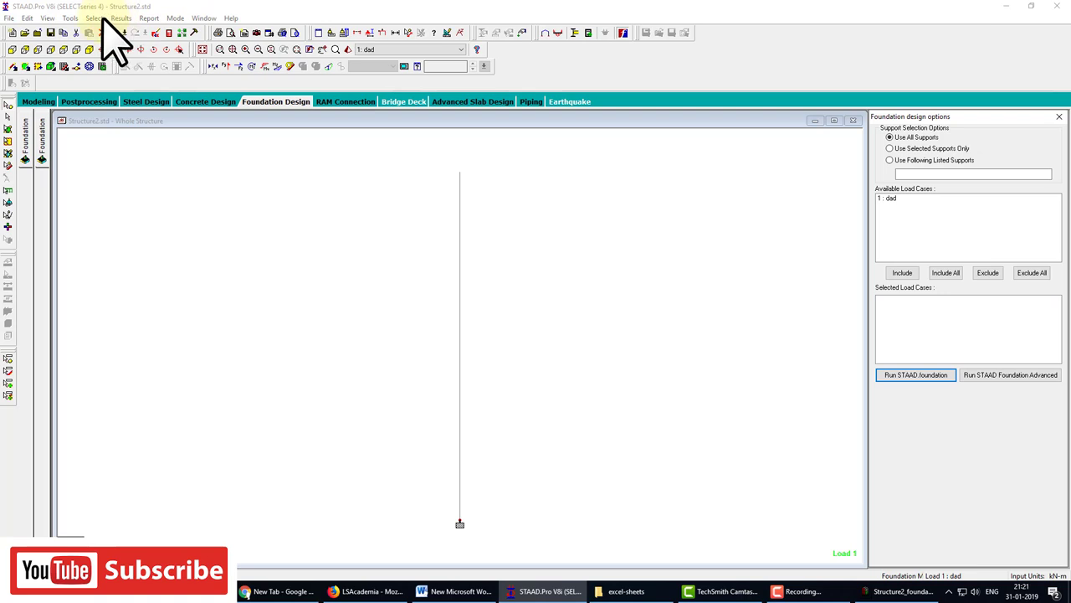
# Step: Save Structure2.std with Save As into a new 'footting' folder on the Desktop
pyautogui.click(38, 102)
pyautogui.click(8, 17)
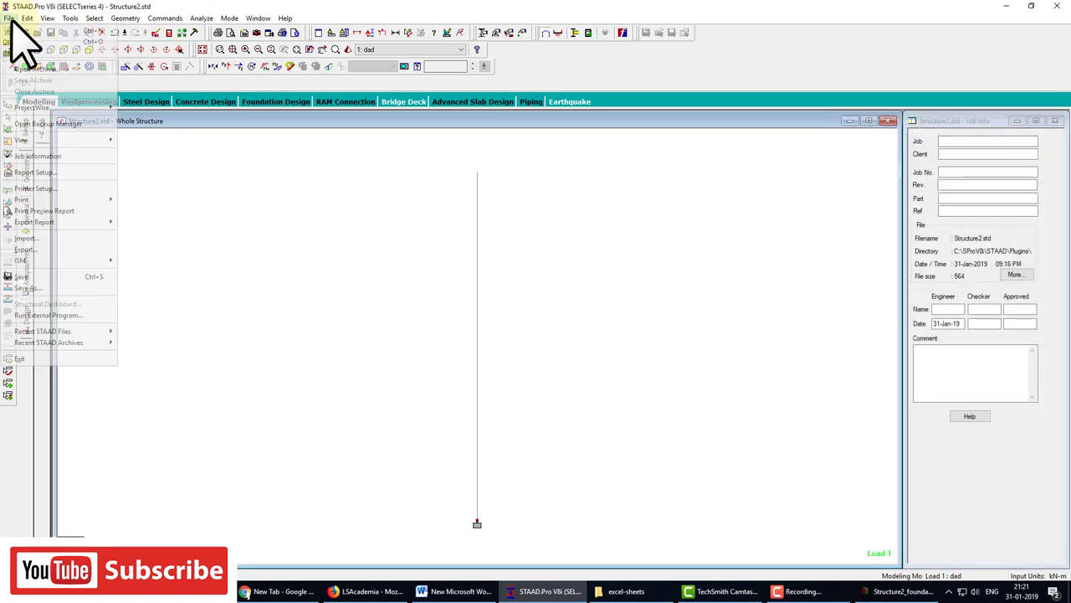
pyautogui.click(68, 288)
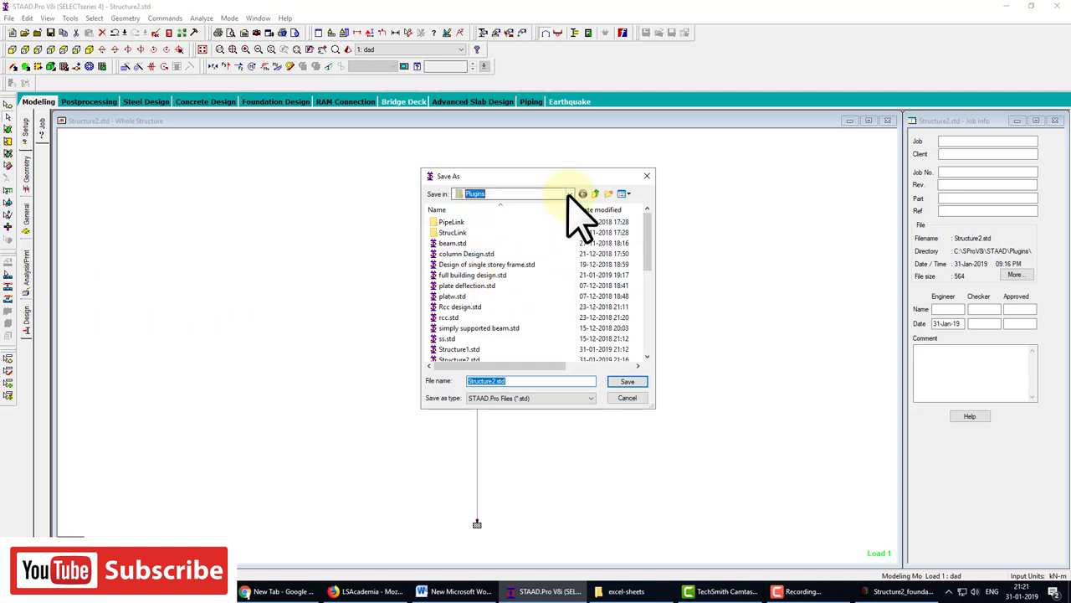
pyautogui.click(569, 194)
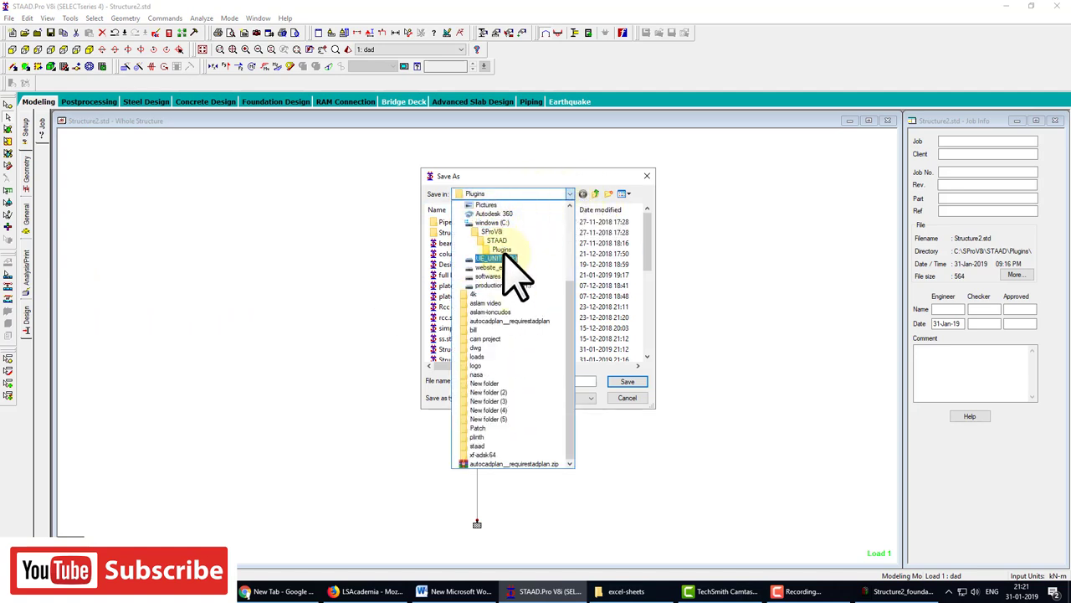
pyautogui.click(499, 223)
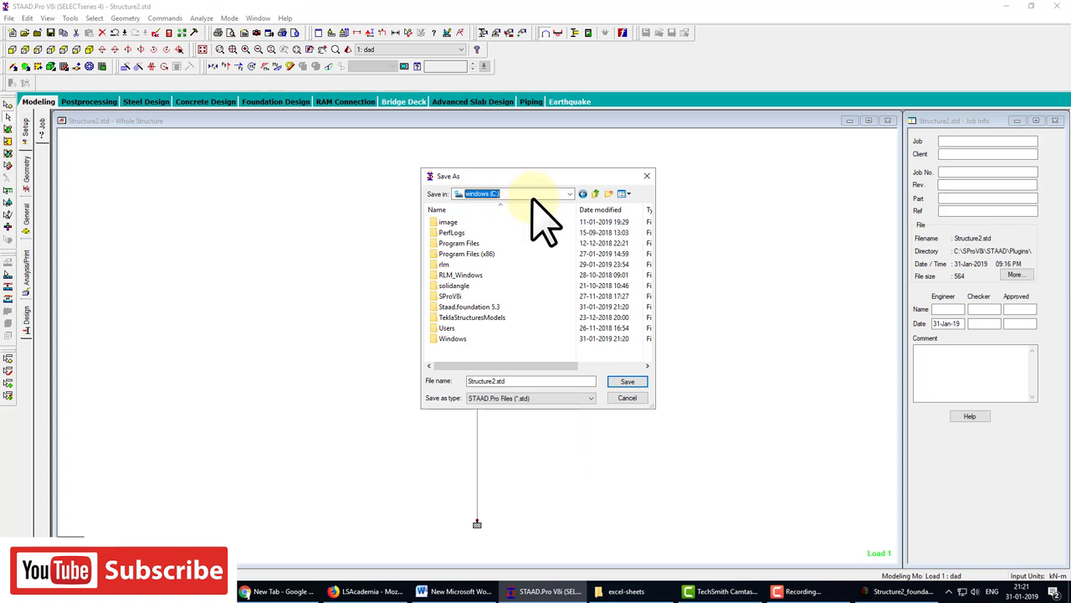
pyautogui.click(523, 195)
pyautogui.scroll(3, 494, 215)
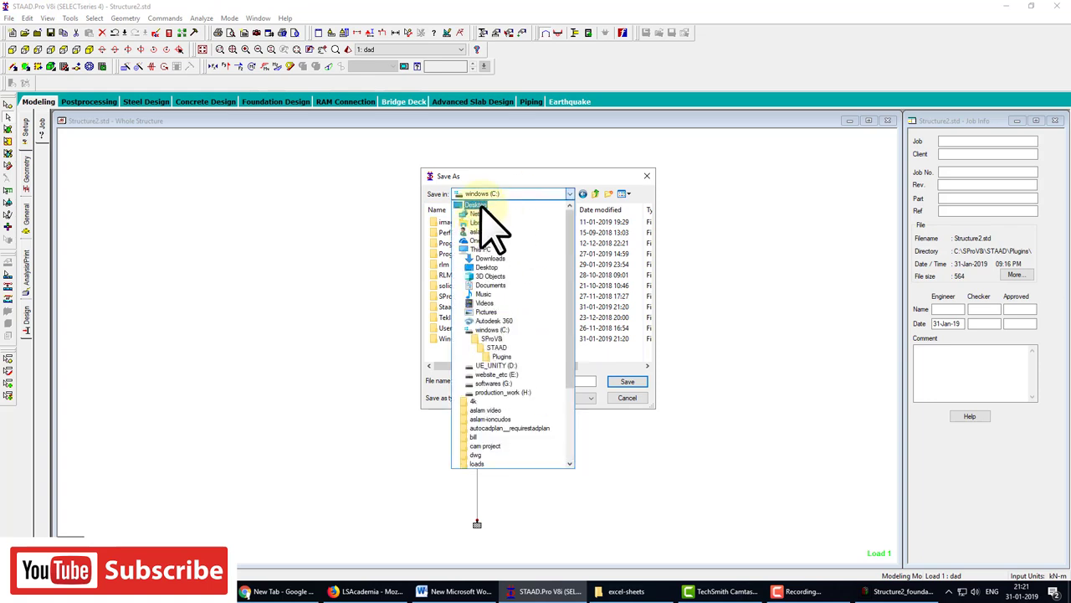
pyautogui.click(477, 205)
pyautogui.click(609, 194)
pyautogui.write('footting')
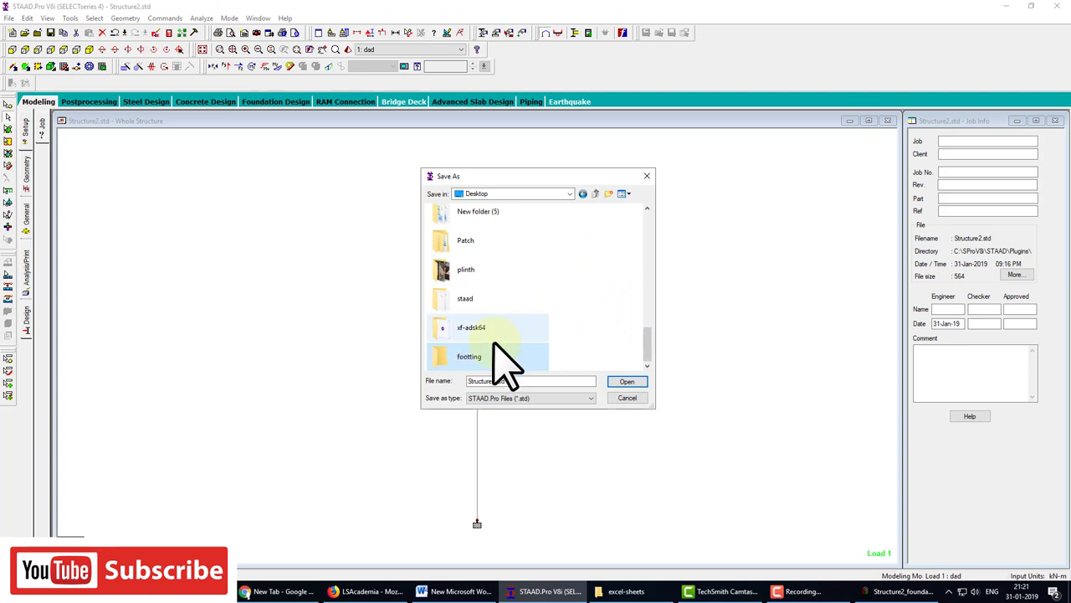
pyautogui.doubleClick(489, 356)
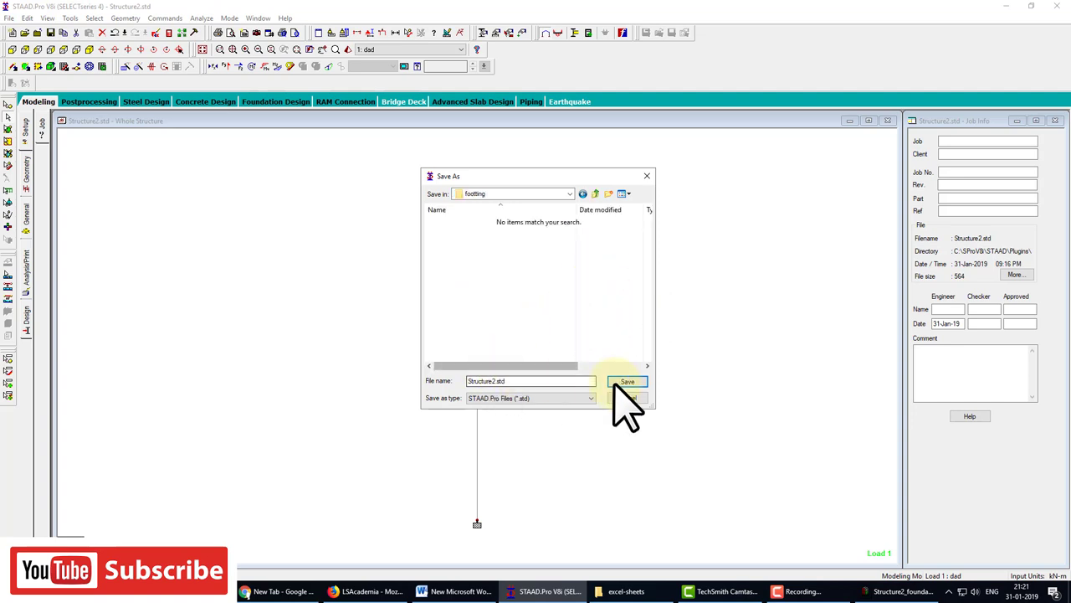
pyautogui.click(626, 381)
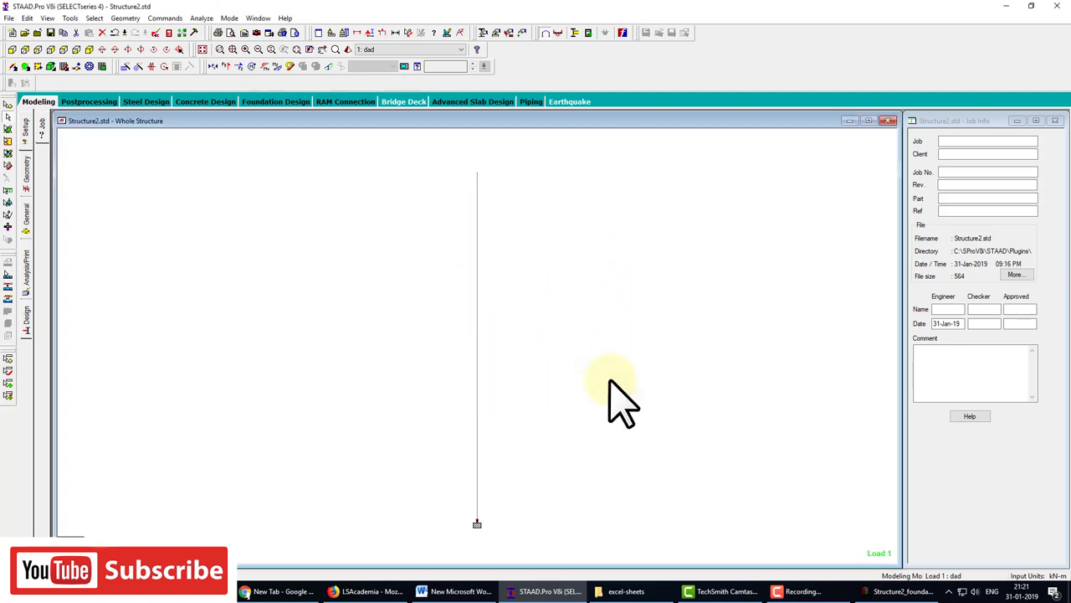
# Step: Close STAAD.Pro and import Desktop\footting\Structure2.std with the DAD load case, discarding current changes
pyautogui.click(1056, 5)
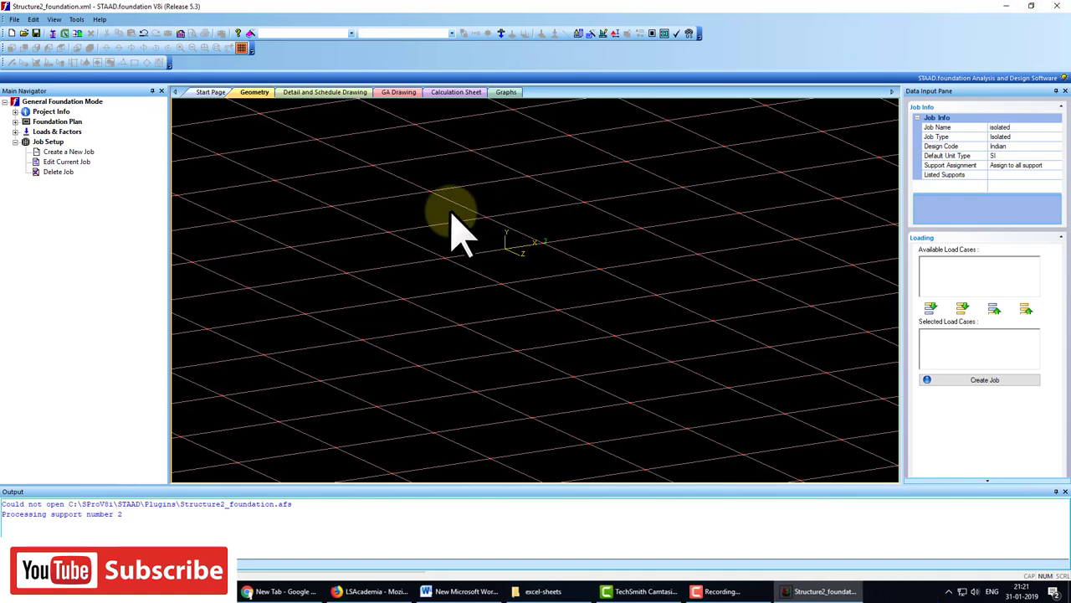
pyautogui.click(52, 33)
pyautogui.click(553, 322)
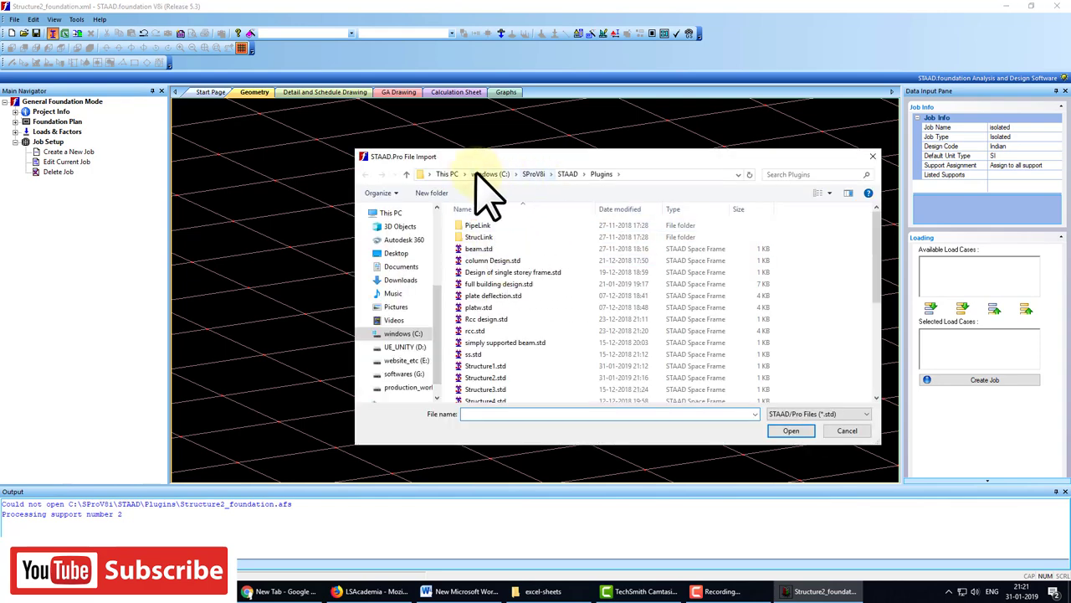
pyautogui.click(443, 174)
pyautogui.click(396, 253)
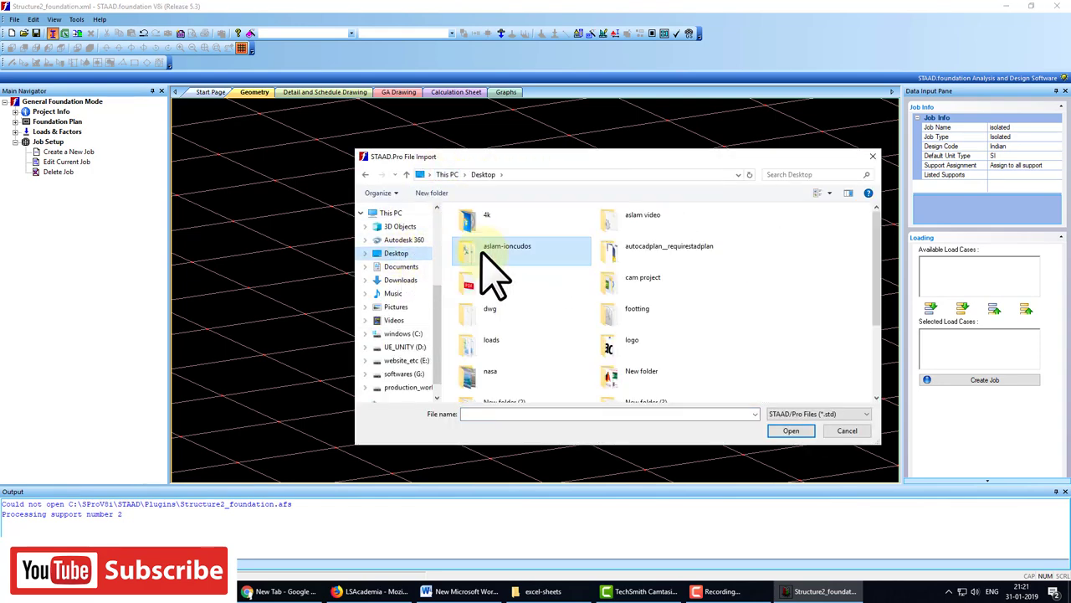
pyautogui.doubleClick(641, 310)
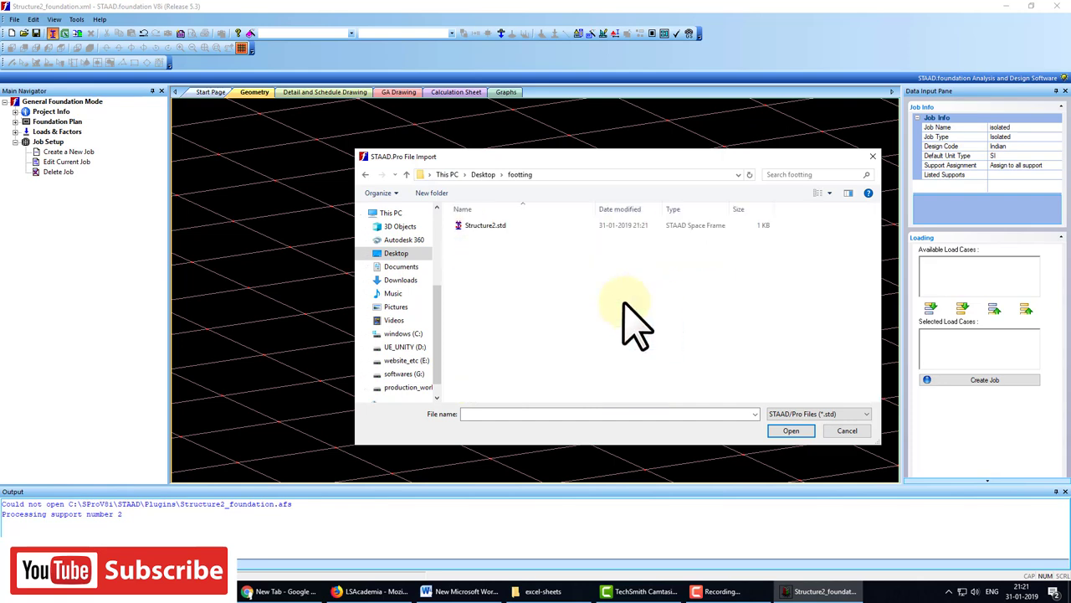
pyautogui.doubleClick(477, 227)
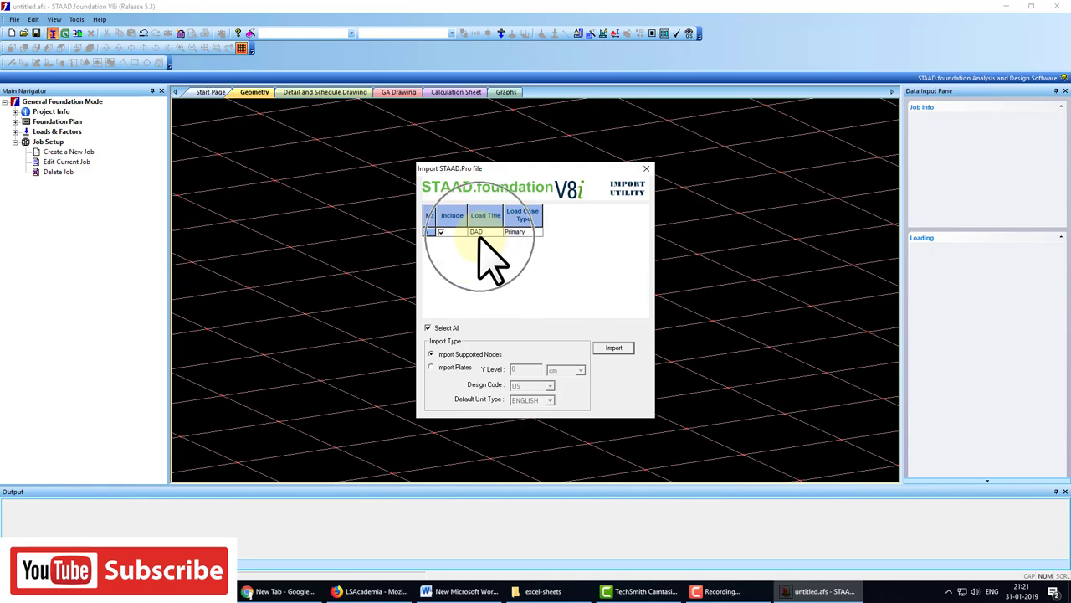
pyautogui.click(614, 347)
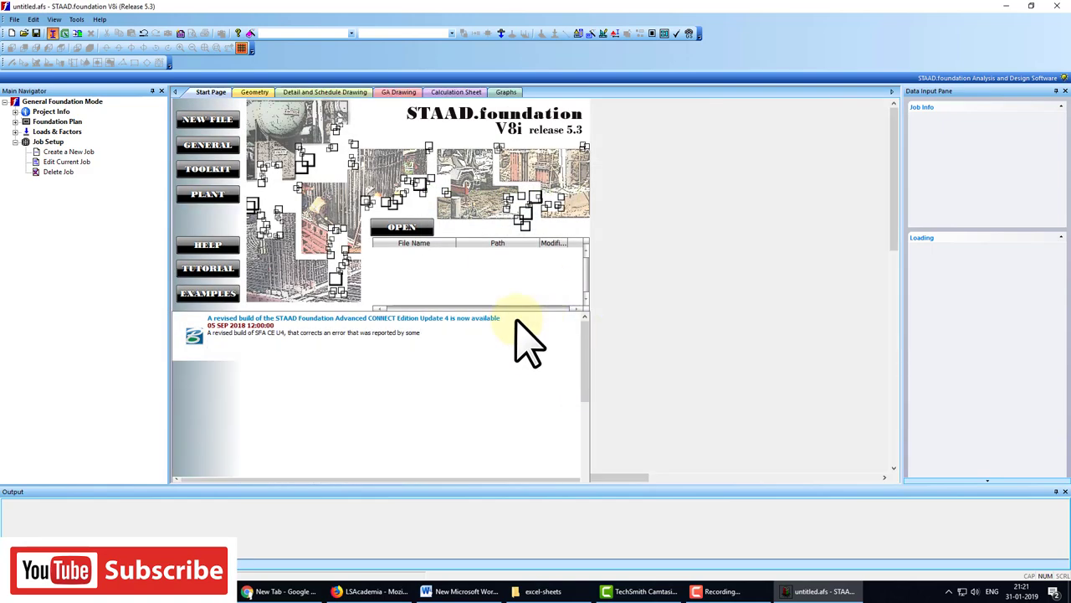
# Step: Start a new job from Job Setup > Create a New Job
pyautogui.scroll(2, 552, 326)
pyautogui.scroll(2, 536, 313)
pyautogui.scroll(2, 544, 301)
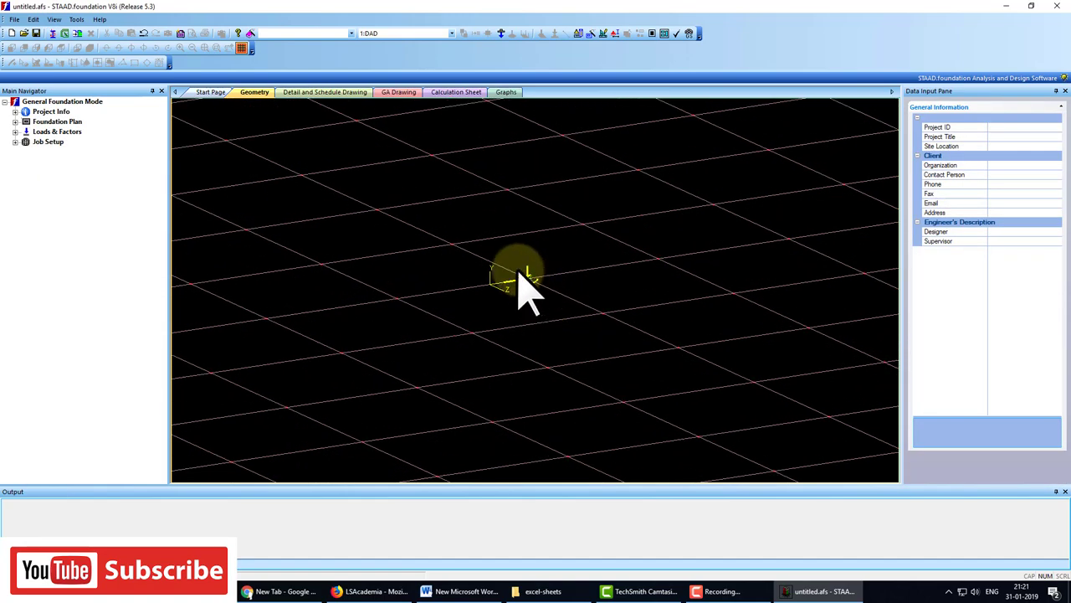
pyautogui.scroll(2, 535, 293)
pyautogui.scroll(2, 544, 339)
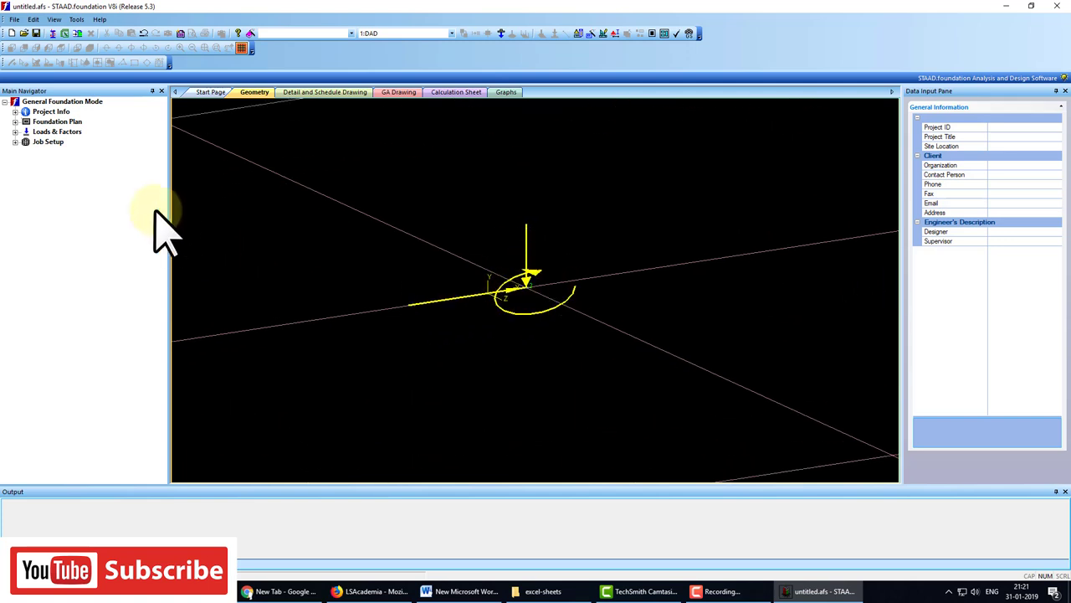
pyautogui.click(17, 142)
pyautogui.click(57, 153)
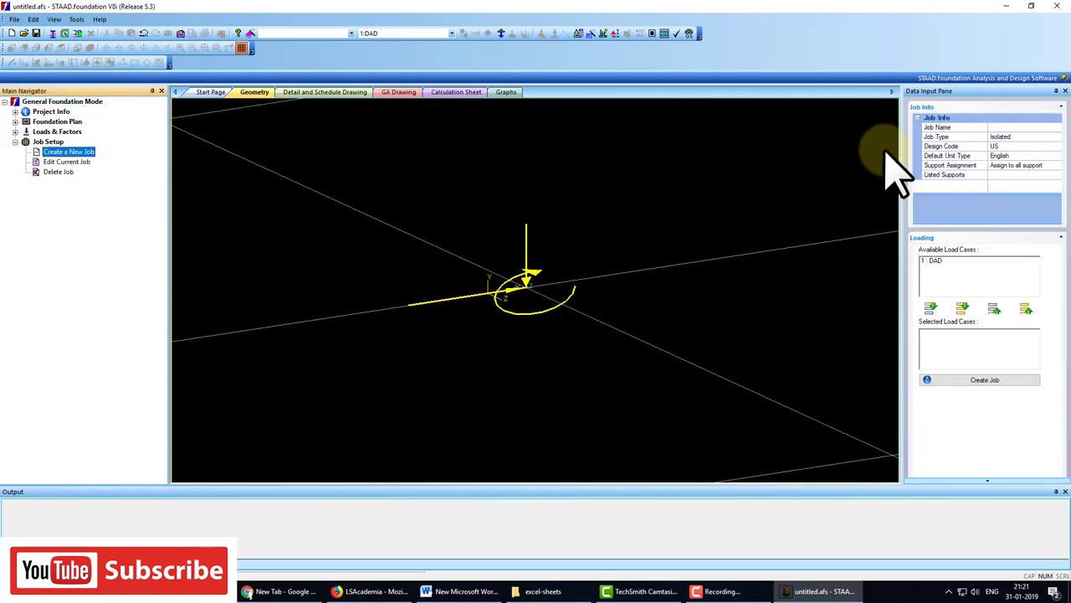
# Step: Create the isolated footing job with the Indian code and load case 1 : DAD
pyautogui.click(1001, 126)
pyautogui.write('isolated')
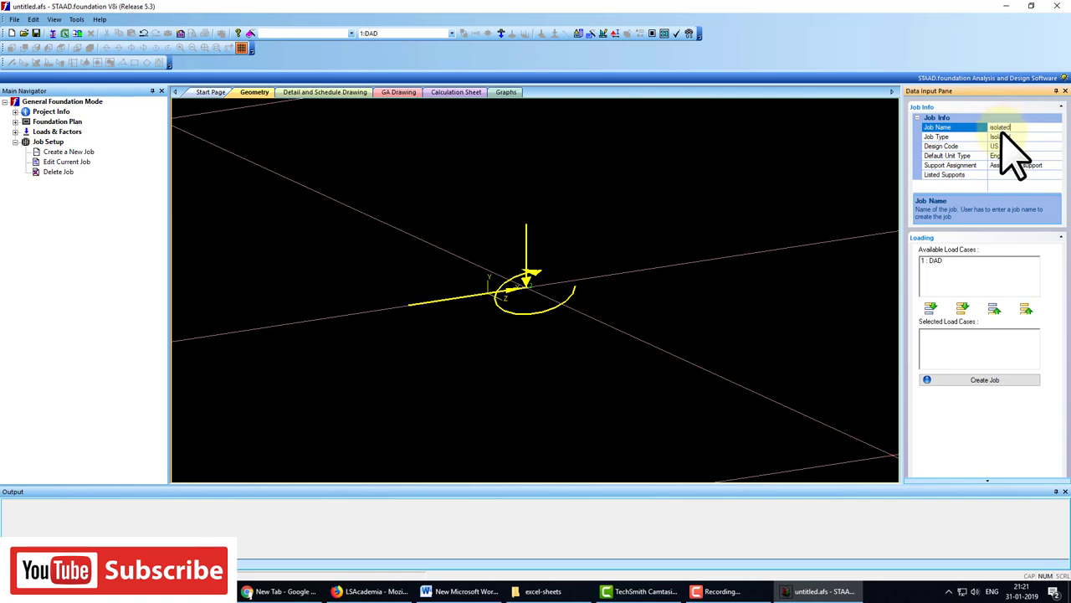
pyautogui.click(538, 322)
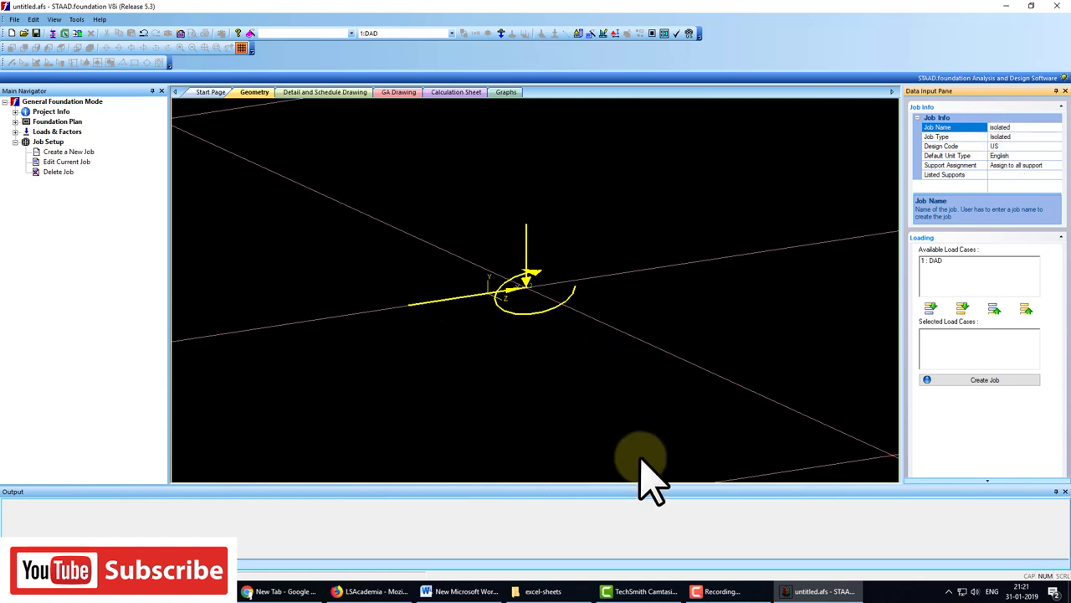
pyautogui.click(1035, 147)
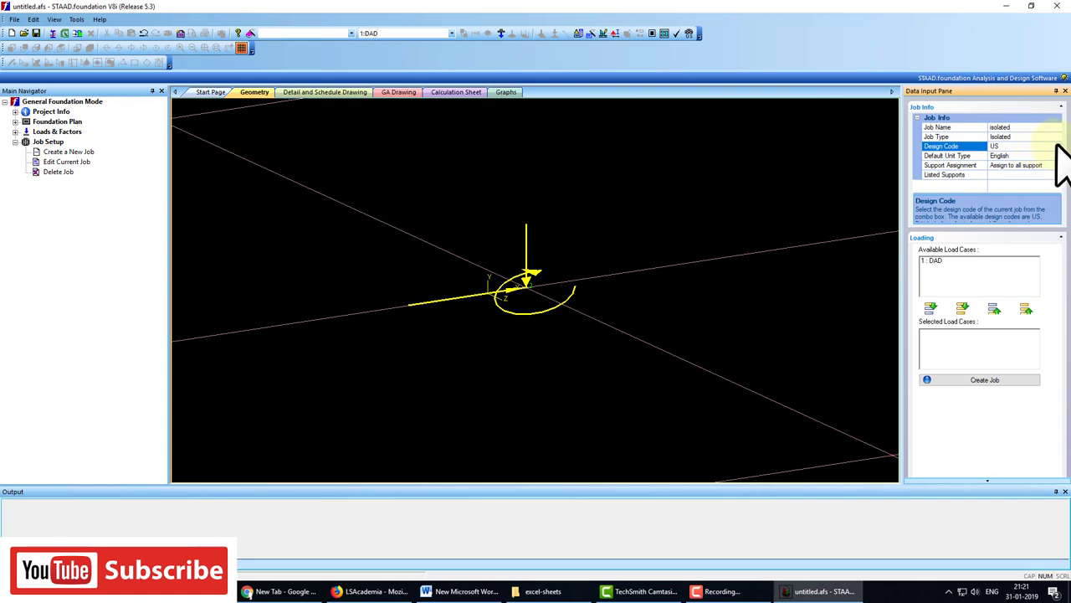
pyautogui.click(1057, 147)
pyautogui.click(1030, 201)
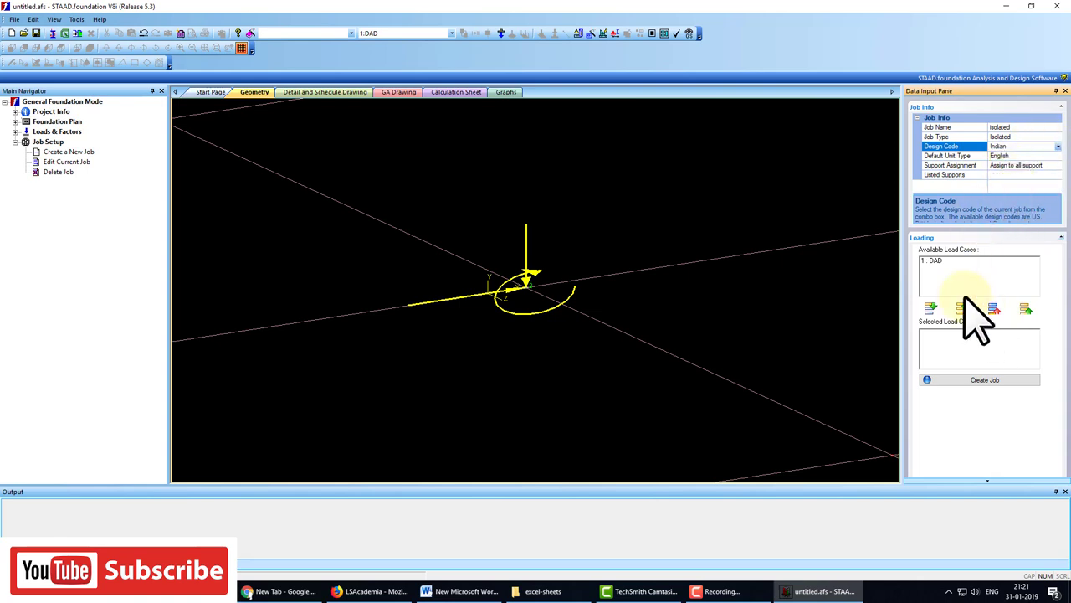
pyautogui.click(931, 261)
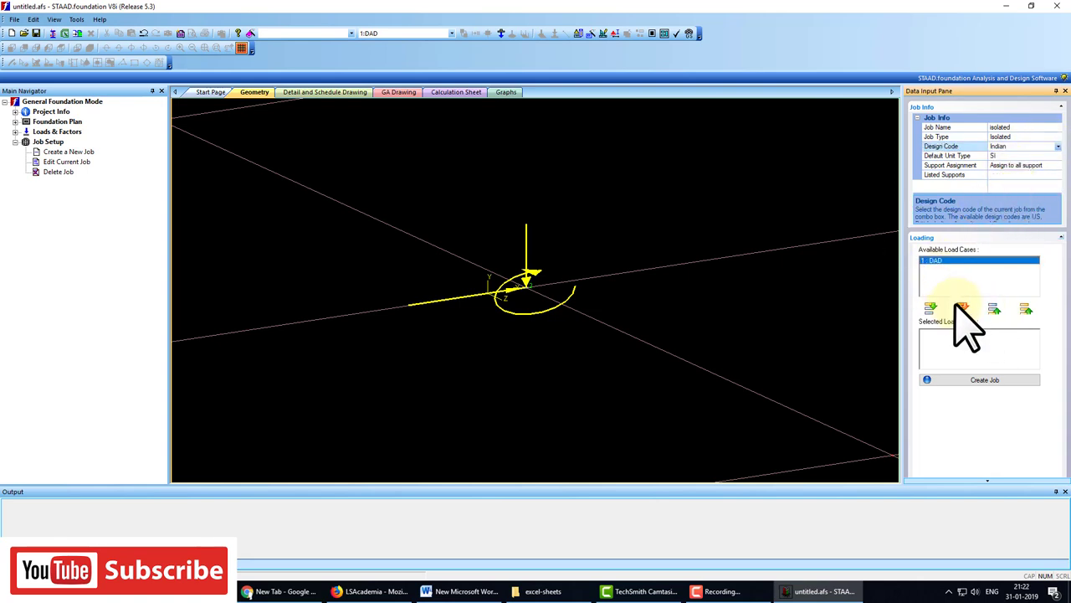
pyautogui.click(962, 308)
pyautogui.click(981, 379)
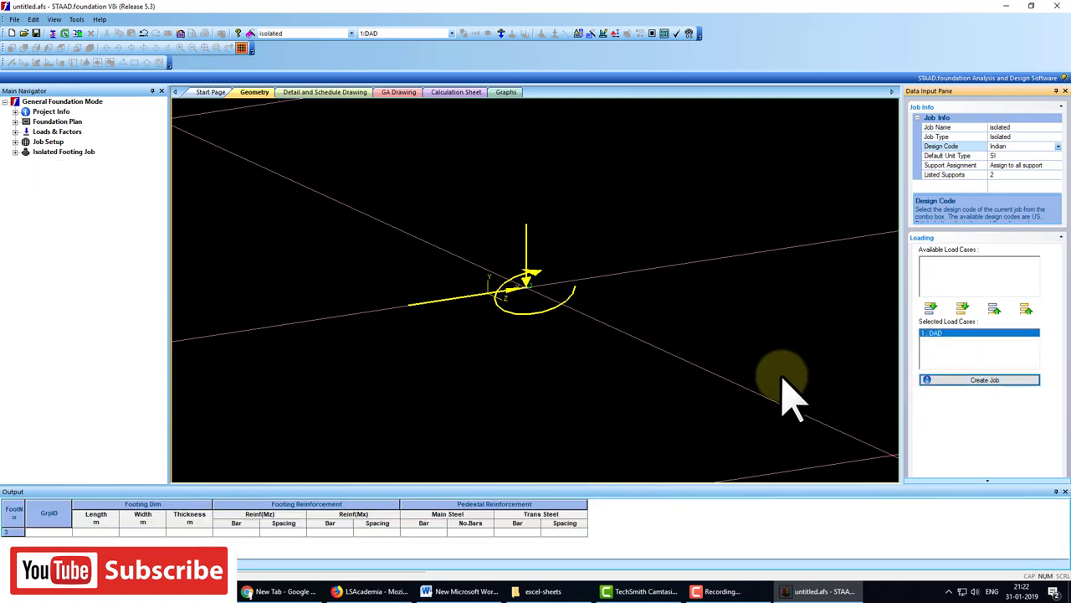
# Step: Review the concrete, cover, geometry and sliding design parameters, then run the footing design
pyautogui.click(15, 152)
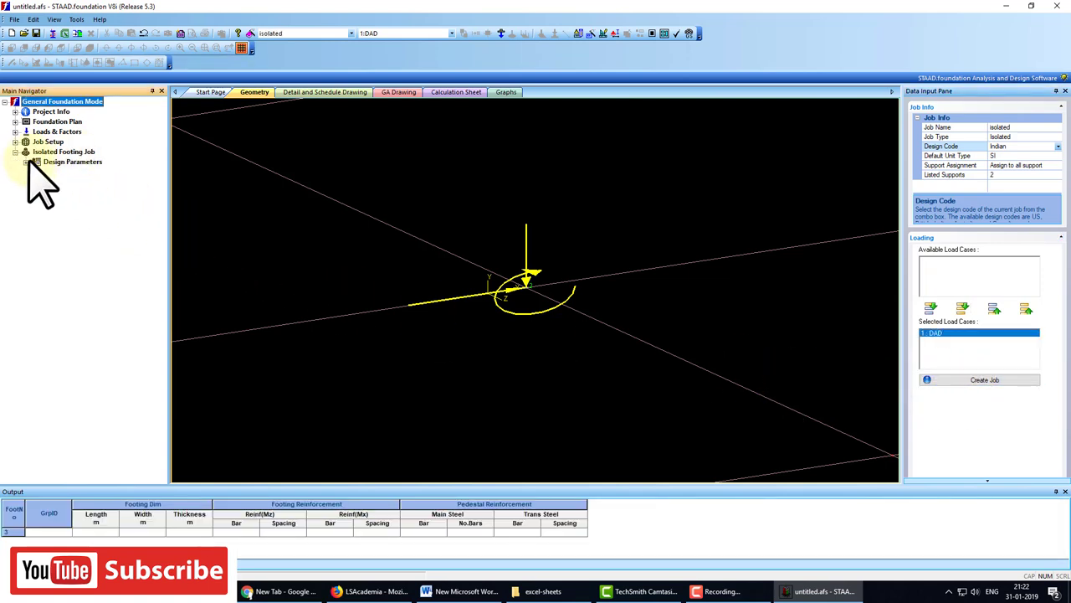
pyautogui.click(26, 161)
pyautogui.click(74, 172)
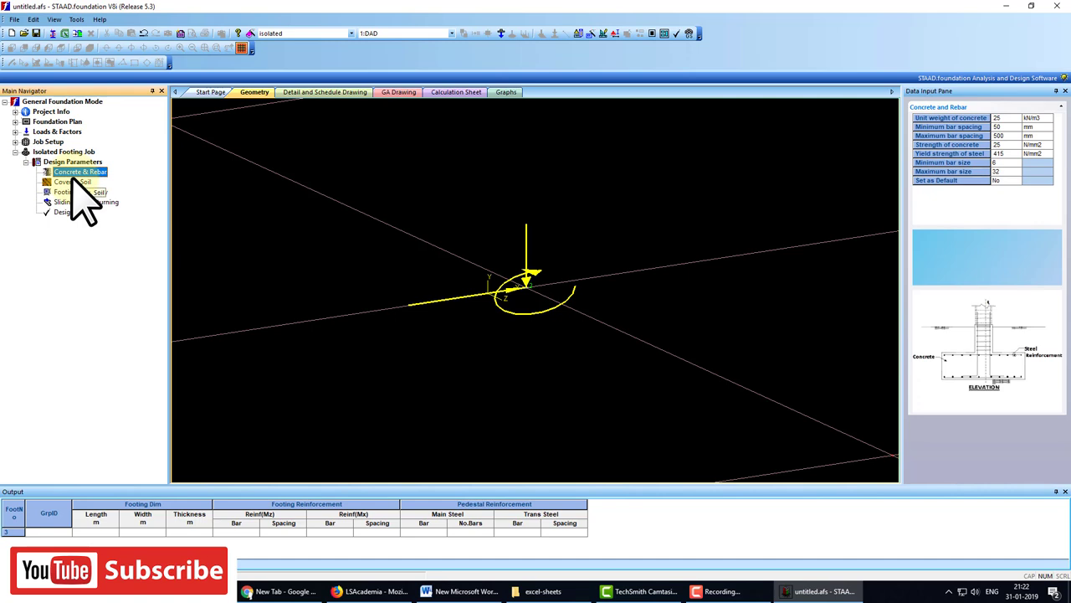
pyautogui.click(74, 182)
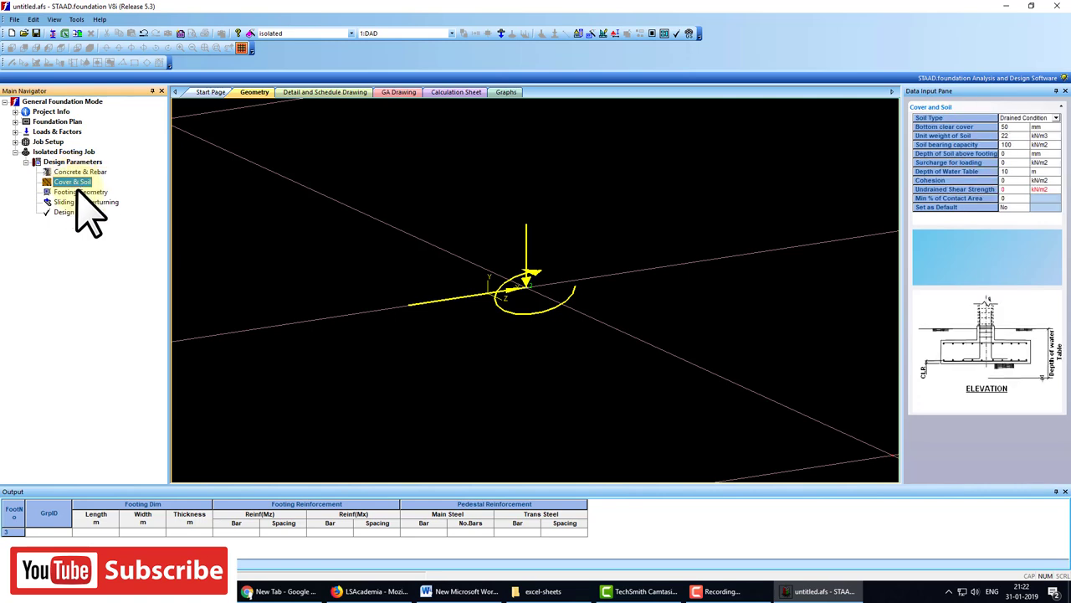
pyautogui.click(80, 192)
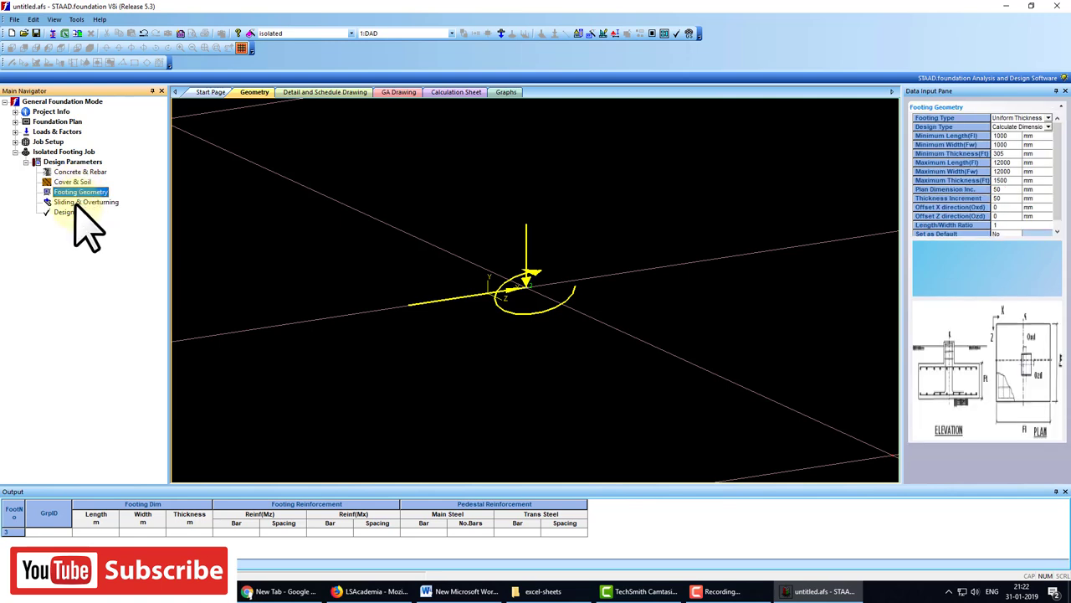
pyautogui.click(80, 201)
pyautogui.click(64, 211)
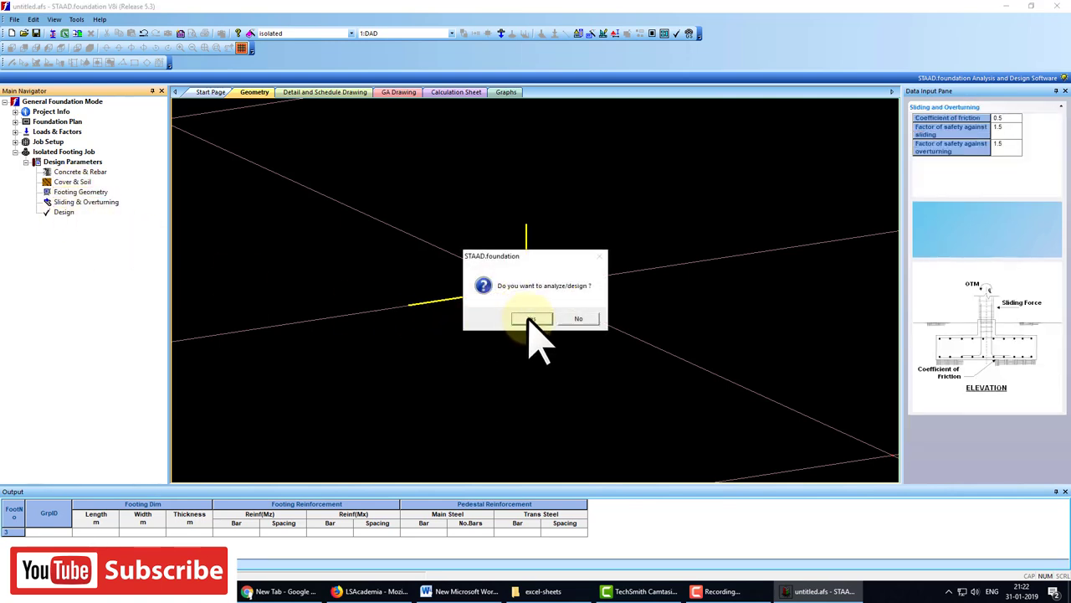
pyautogui.click(530, 319)
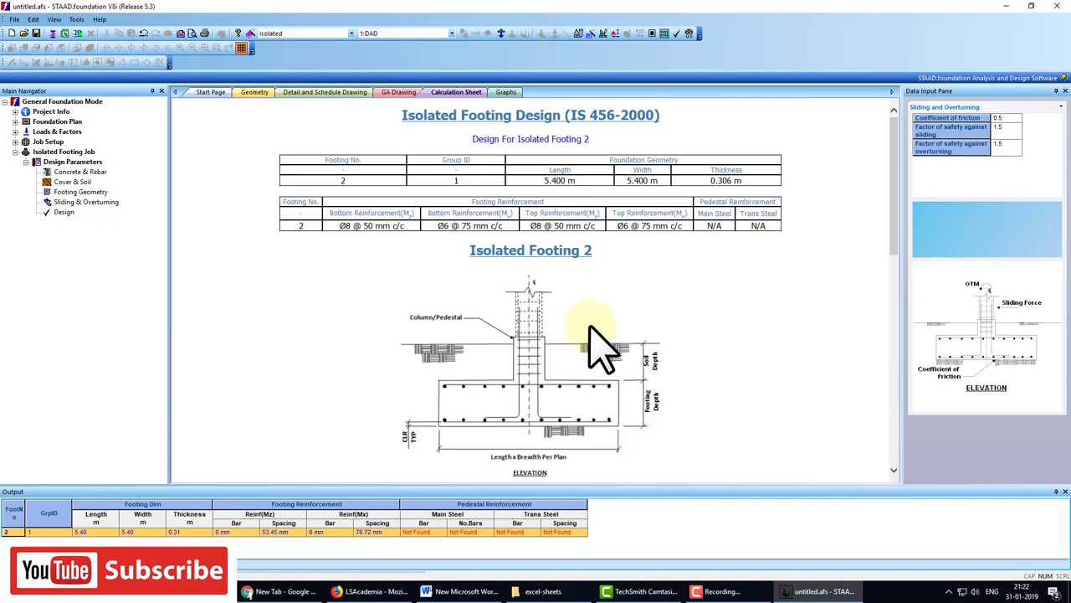
# Step: Scroll through the footing calculation sheet
pyautogui.scroll(-1, 653, 268)
pyautogui.scroll(-4, 669, 272)
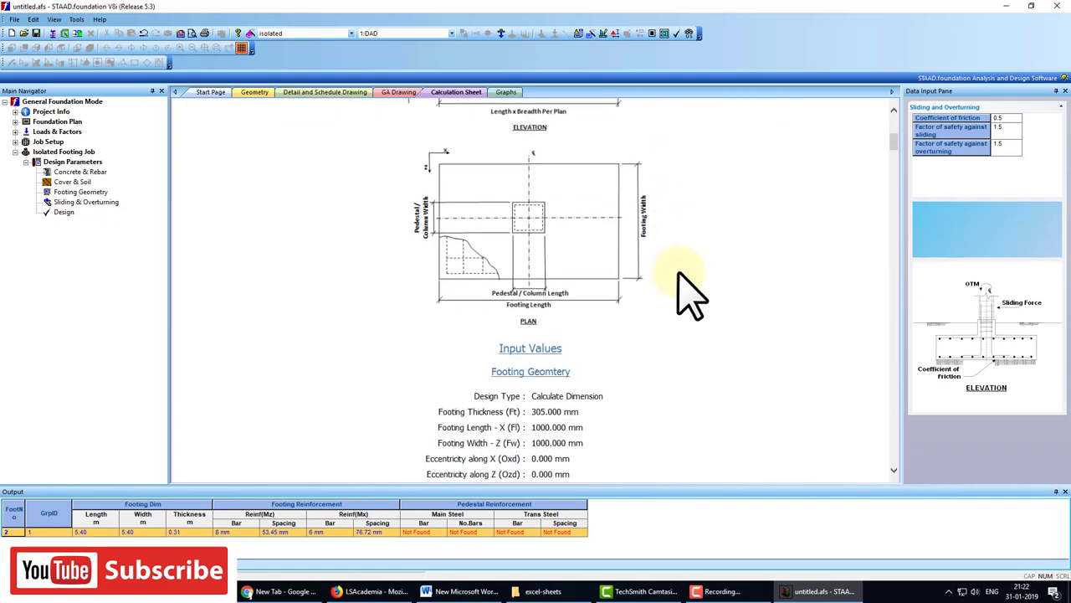
pyautogui.scroll(-5, 691, 294)
pyautogui.scroll(-5, 697, 298)
pyautogui.scroll(-5, 697, 299)
pyautogui.scroll(-5, 699, 303)
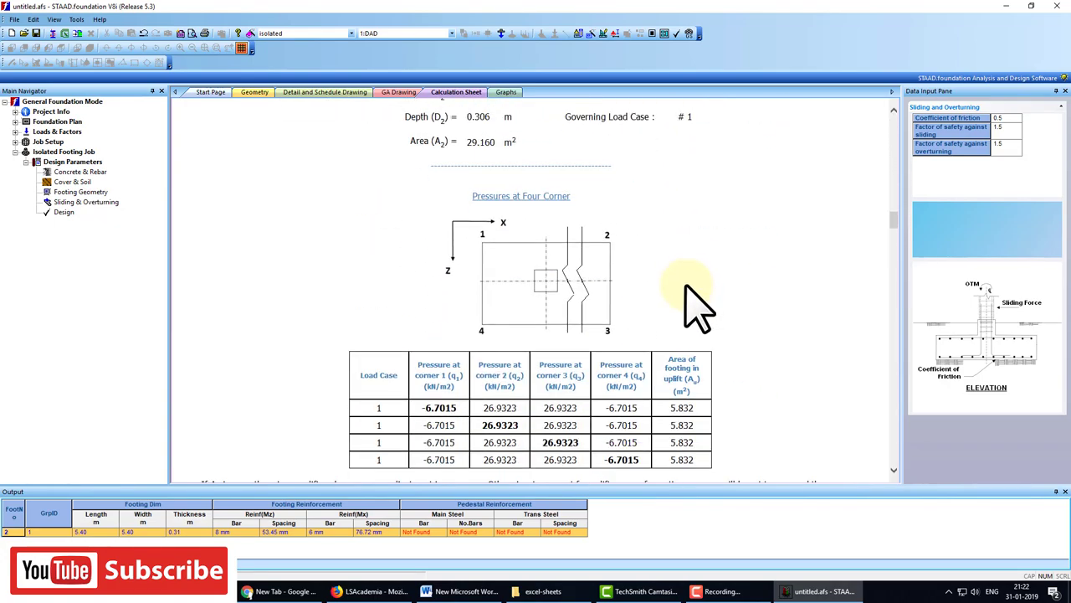
pyautogui.scroll(-5, 694, 305)
pyautogui.scroll(-5, 636, 306)
pyautogui.scroll(-5, 686, 306)
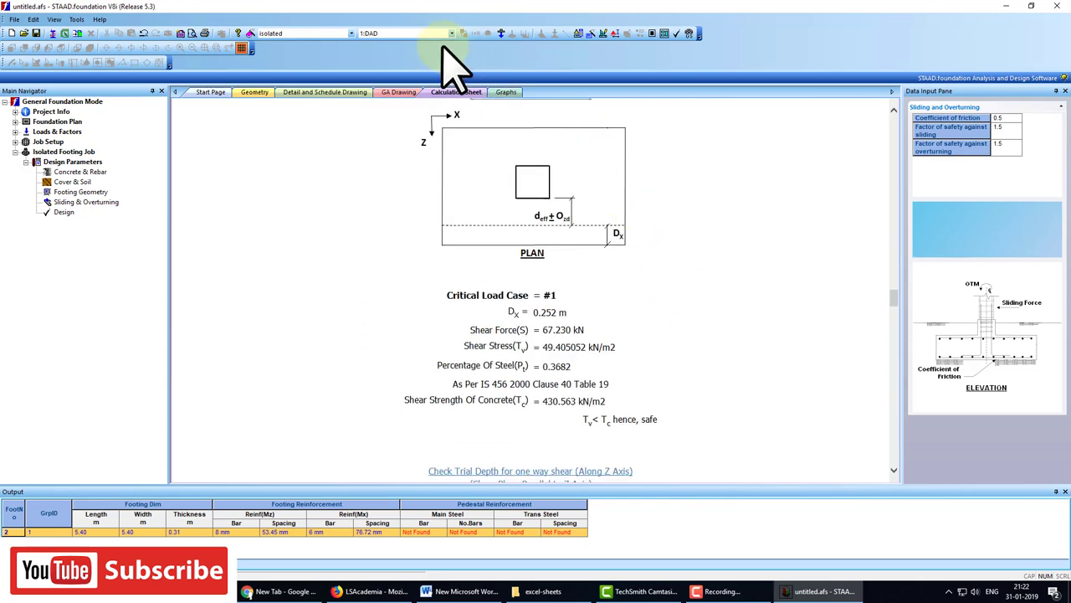
# Step: View the footing detail and schedule drawing
pyautogui.click(262, 94)
pyautogui.click(303, 92)
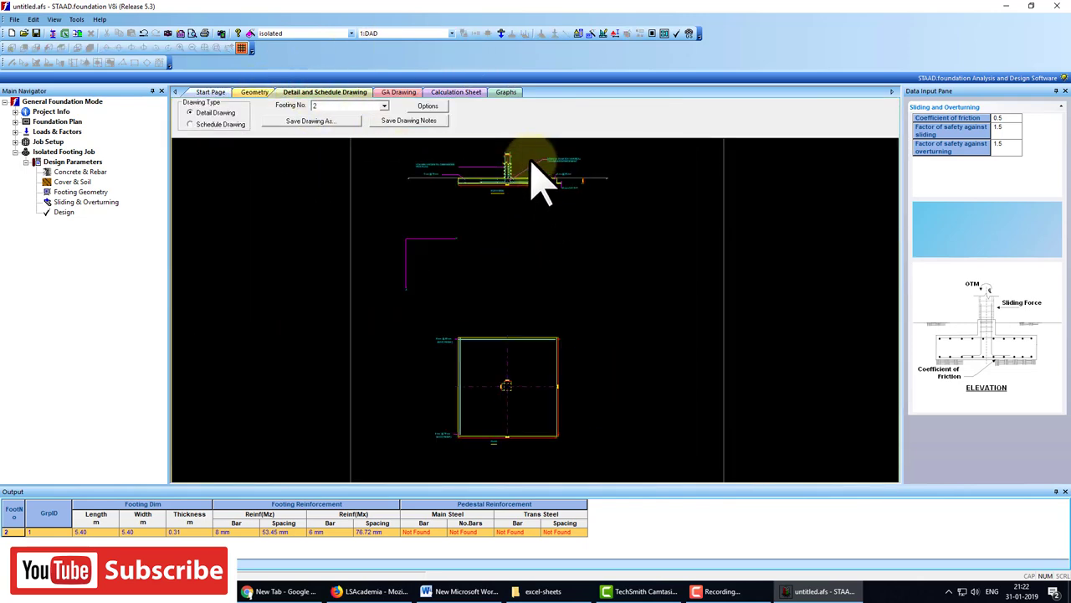
pyautogui.scroll(3, 536, 172)
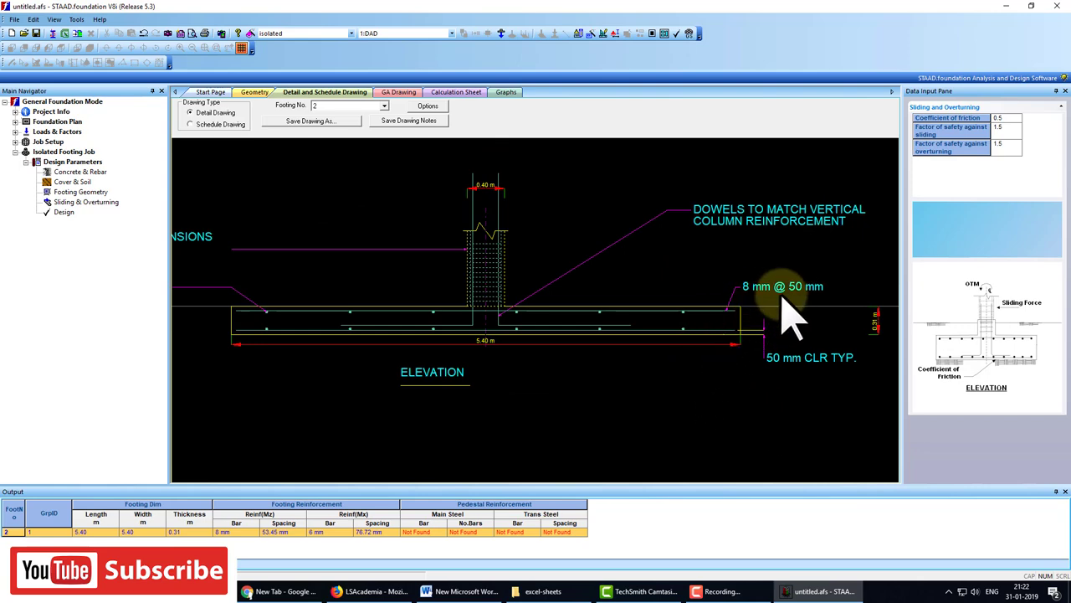
pyautogui.scroll(-1, 803, 288)
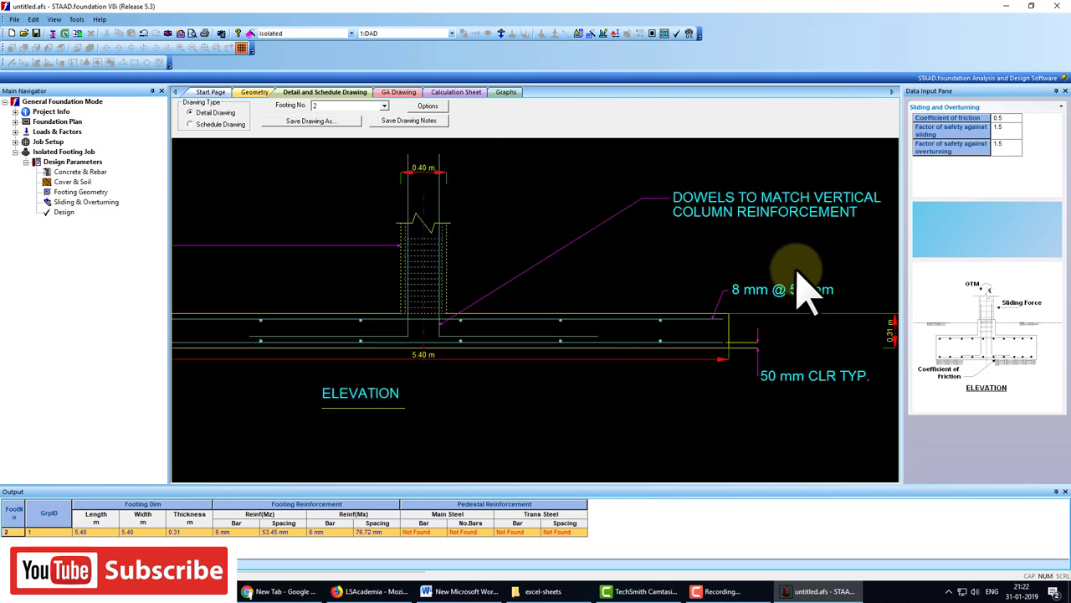
pyautogui.scroll(-1, 803, 289)
pyautogui.scroll(-1, 538, 359)
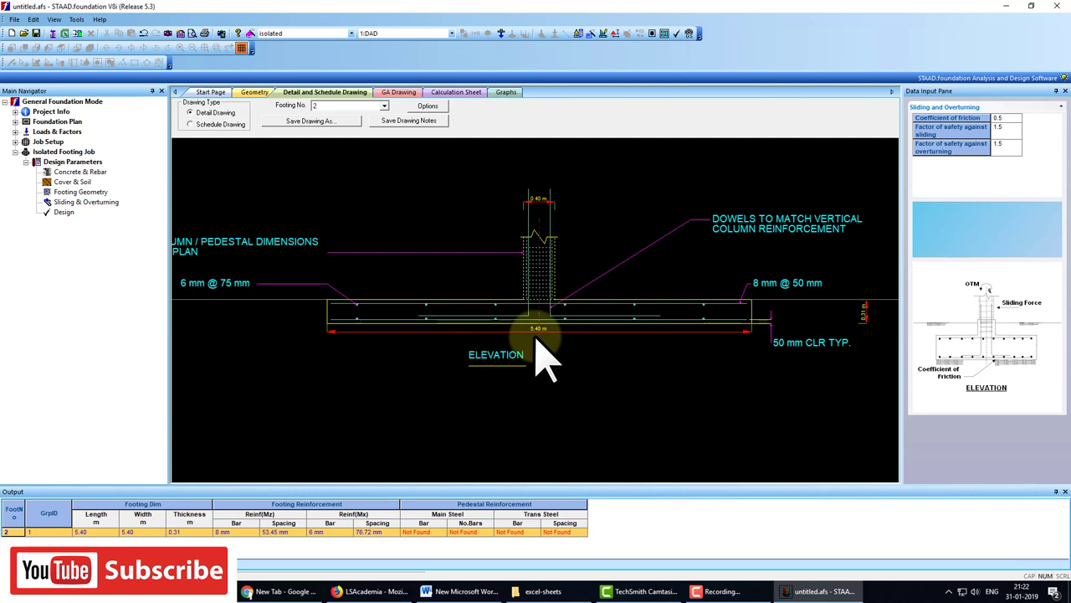
# Step: Review the GA drawing schedule (FI1, 5.400 × 5.400 × 0.306), then return to the calculation sheet
pyautogui.click(393, 92)
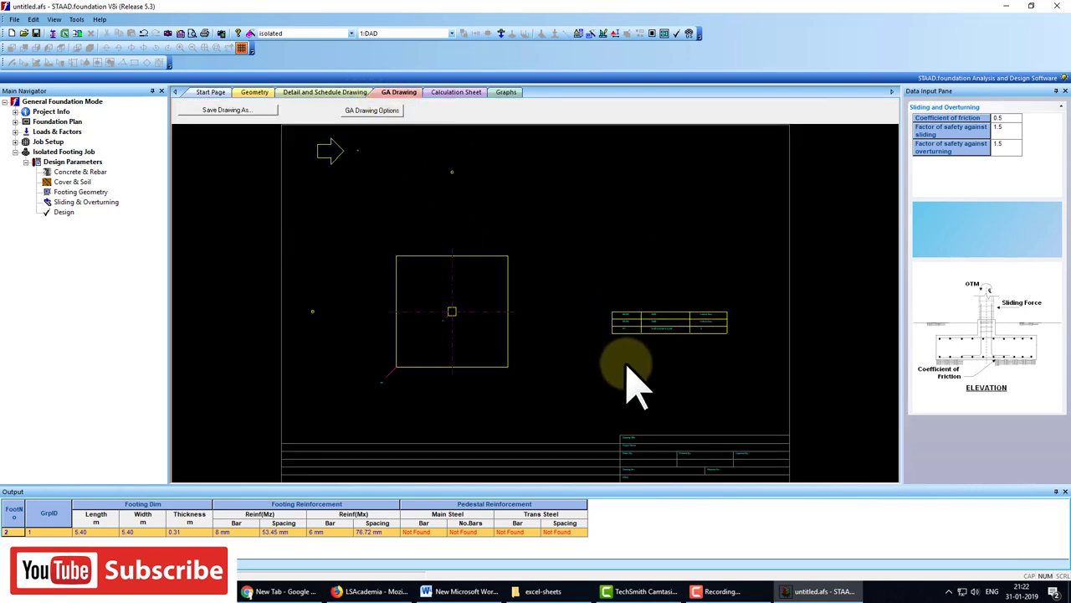
pyautogui.scroll(-1, 699, 339)
pyautogui.scroll(2, 702, 335)
pyautogui.scroll(2, 701, 331)
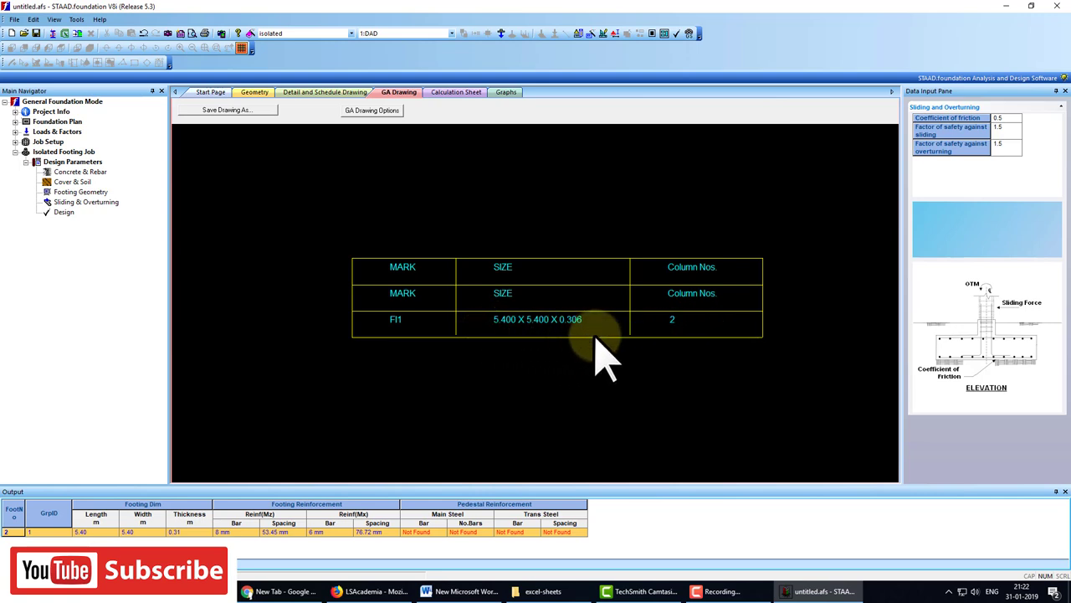
pyautogui.scroll(-1, 615, 352)
pyautogui.scroll(-1, 617, 354)
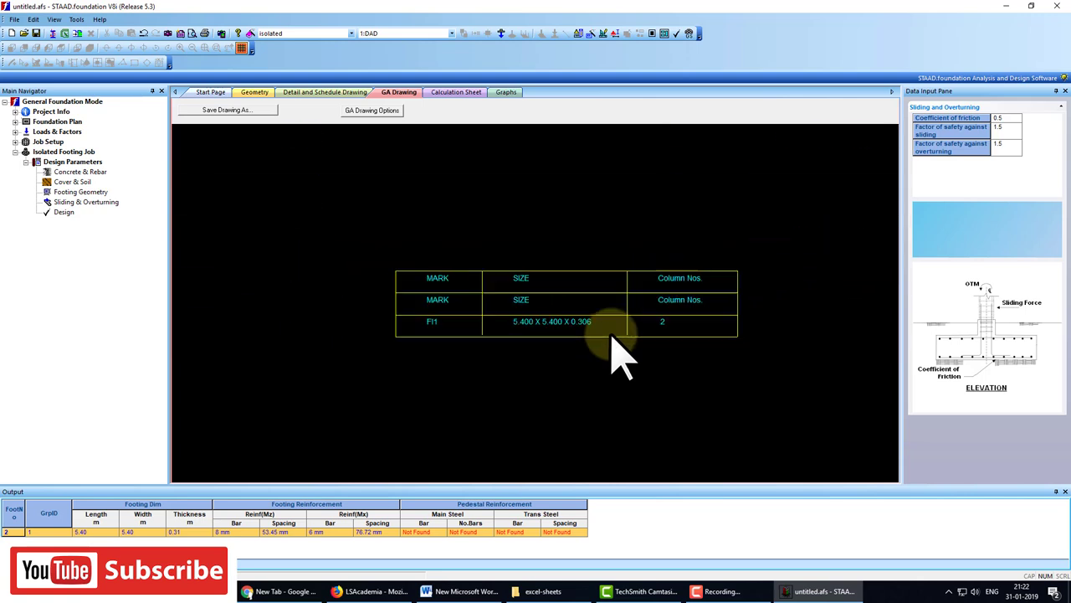
pyautogui.scroll(-2, 577, 347)
pyautogui.scroll(-1, 310, 323)
pyautogui.scroll(2, 311, 305)
pyautogui.scroll(1, 306, 307)
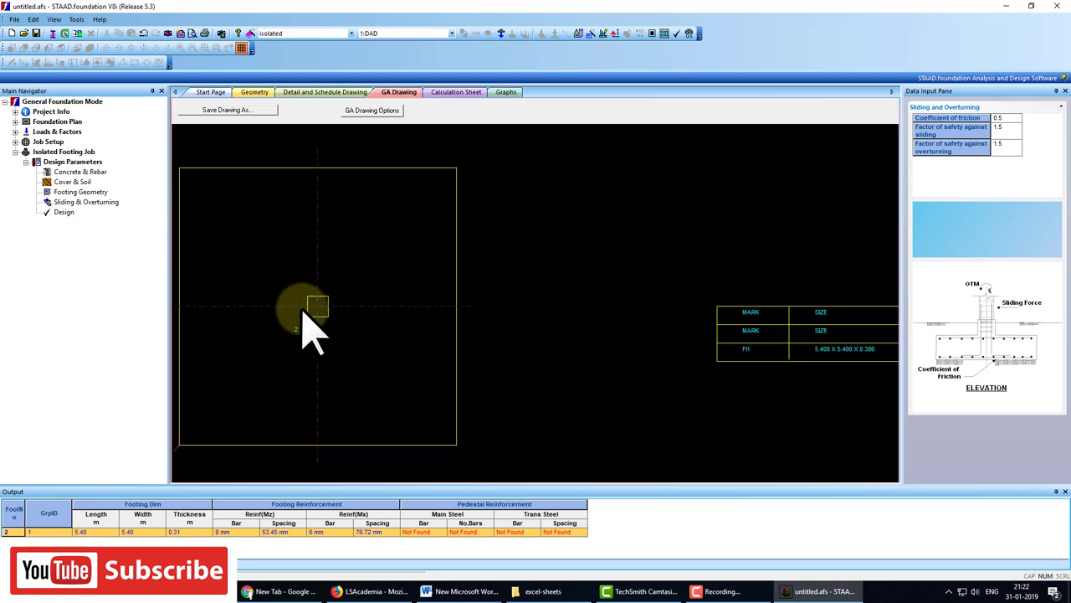
pyautogui.scroll(-1, 322, 327)
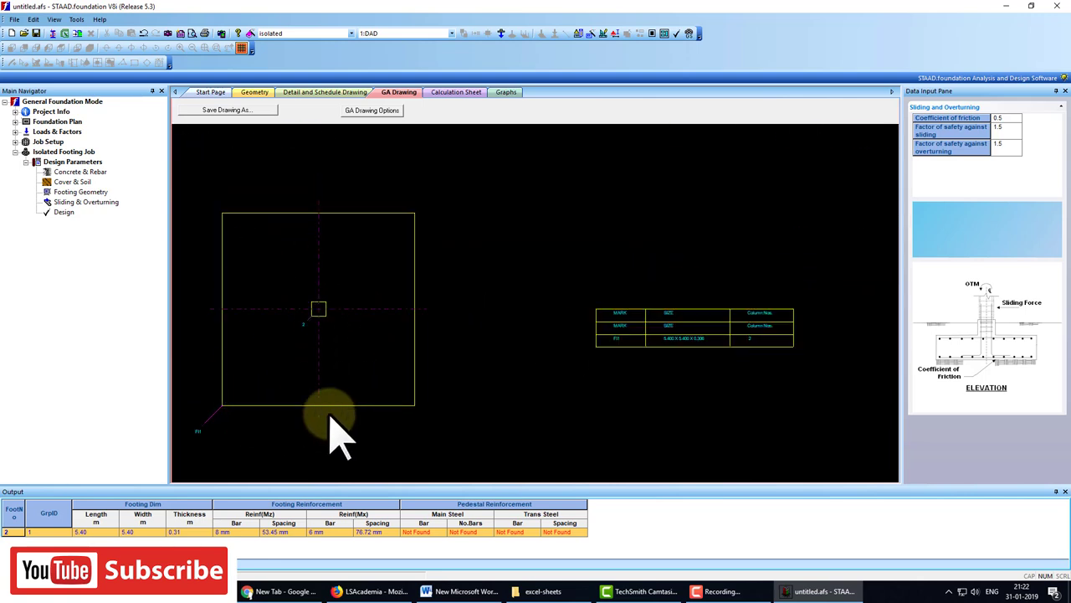
pyautogui.click(452, 92)
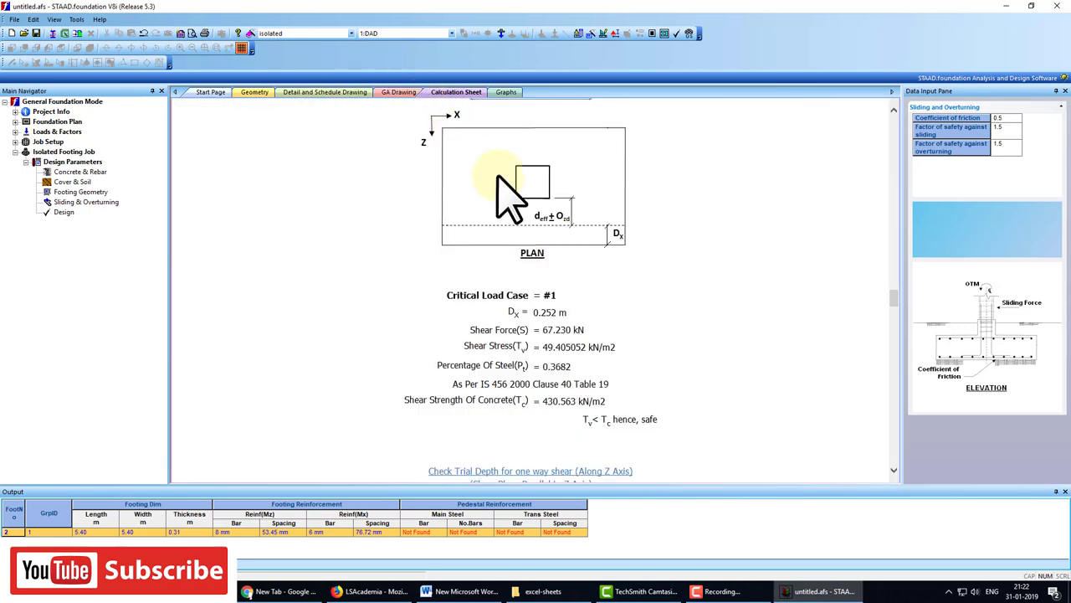
pyautogui.scroll(-4, 544, 331)
pyautogui.scroll(4, 545, 331)
pyautogui.click(326, 92)
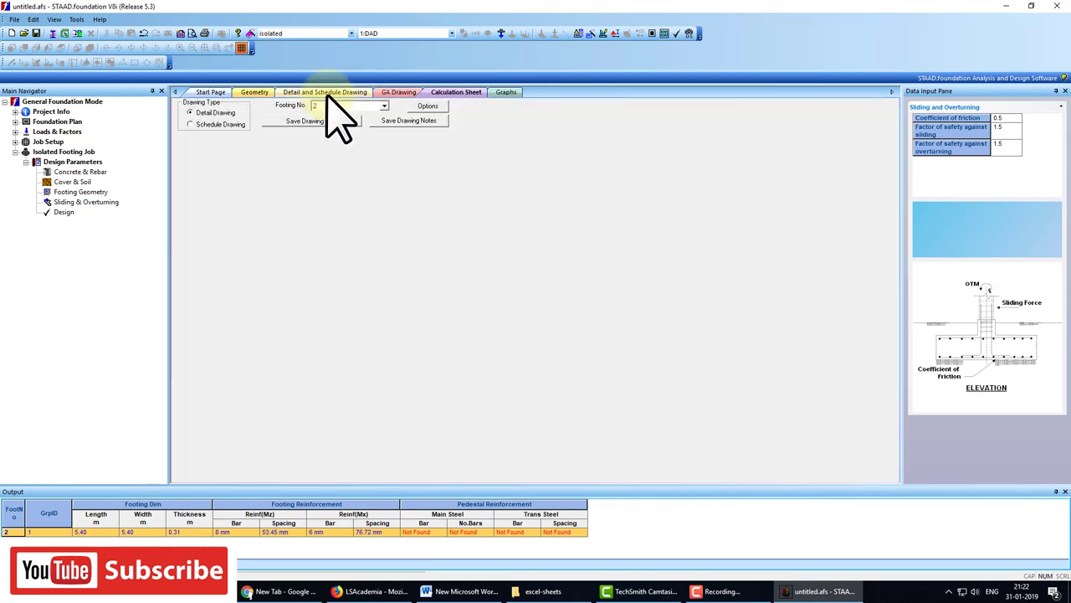
pyautogui.scroll(2, 526, 287)
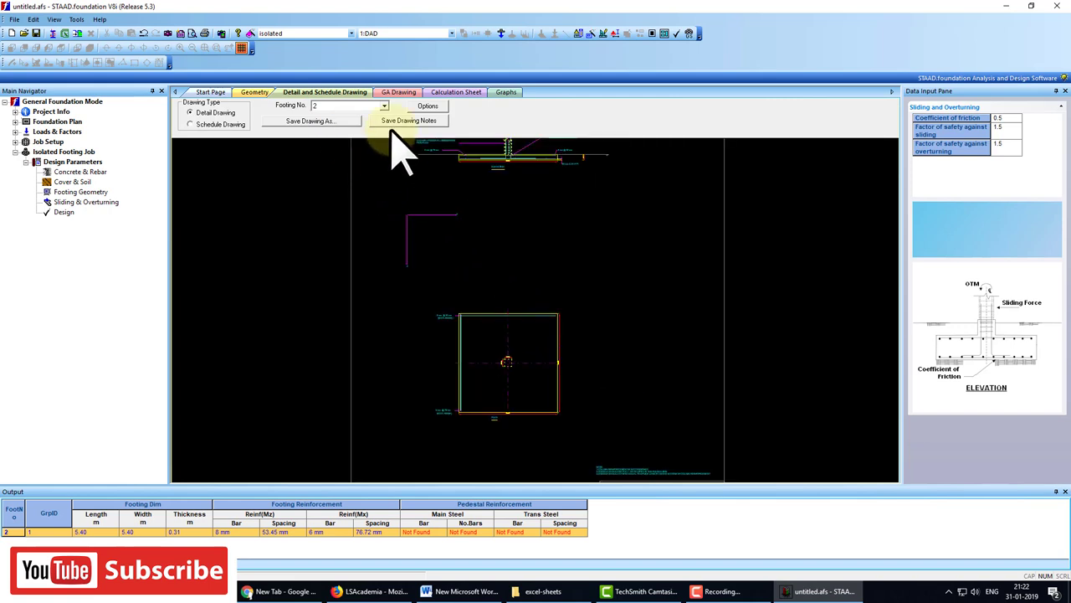
pyautogui.click(333, 122)
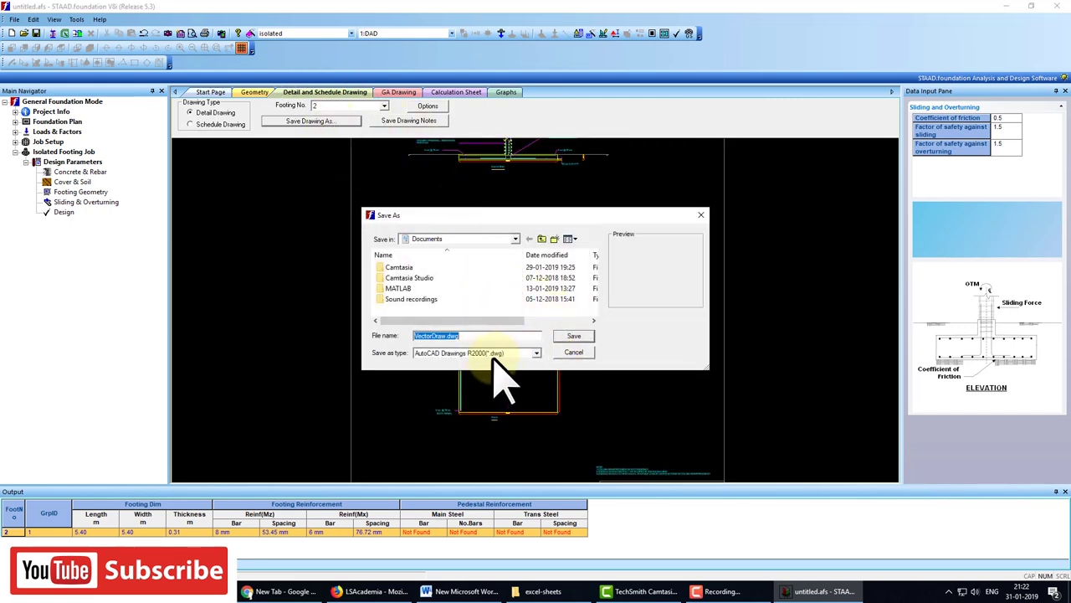
pyautogui.click(574, 353)
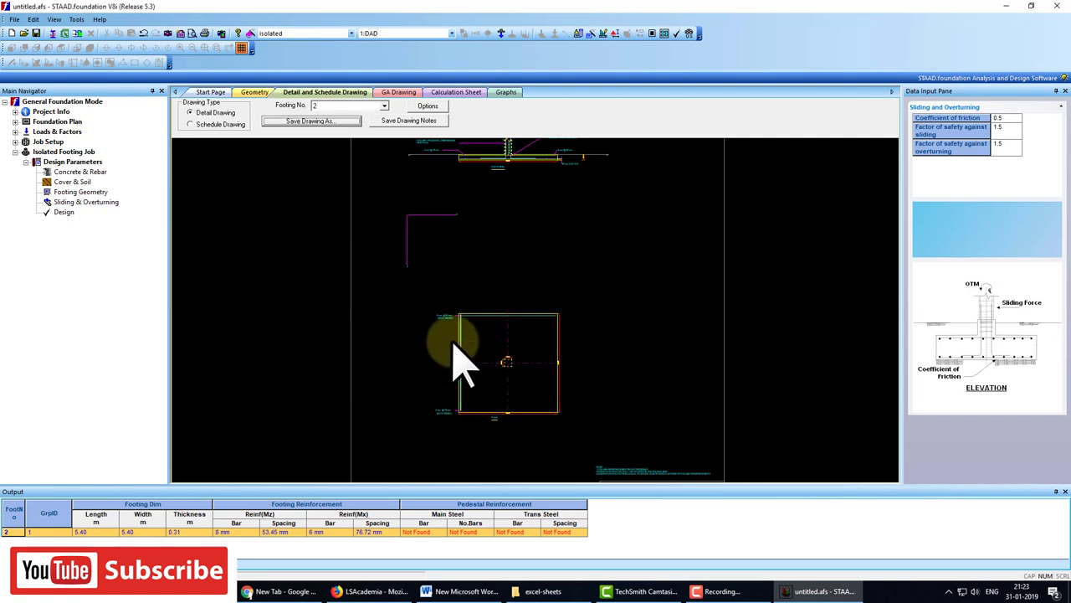